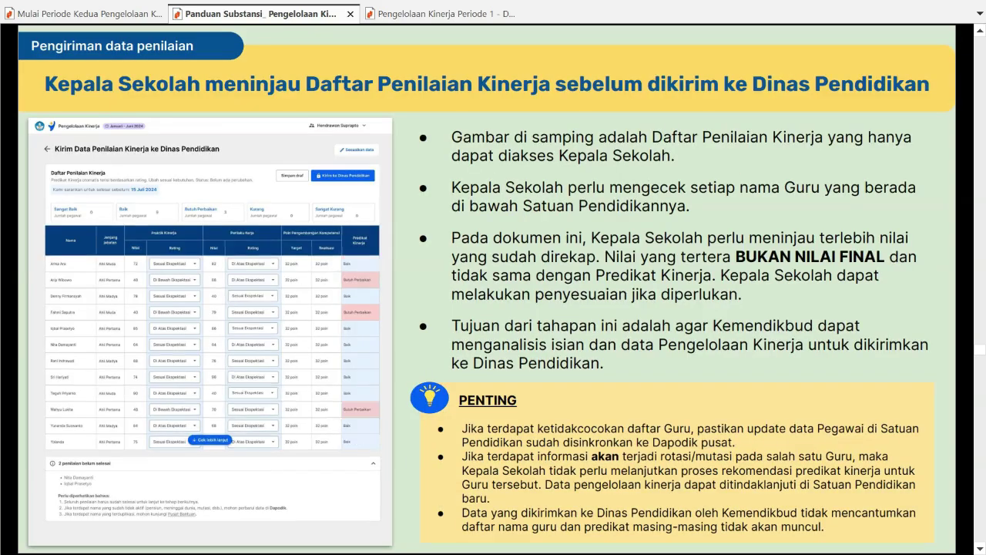
Review the guide's slides on sending assessment data to Dinas Pendidikan and on the Predikat Kinerja Organisasi.
key("Page_Down")
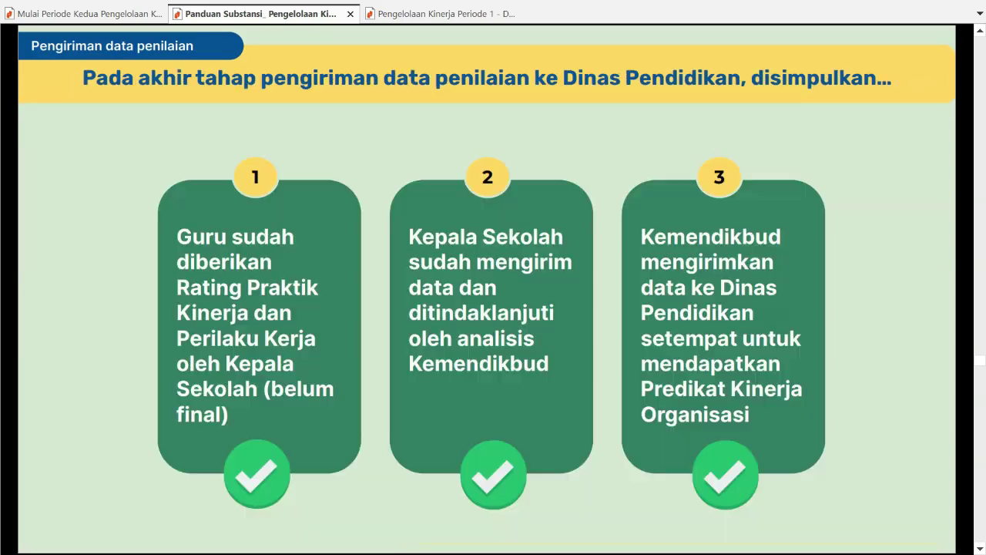
key("Page_Down")
key("Page_Down")
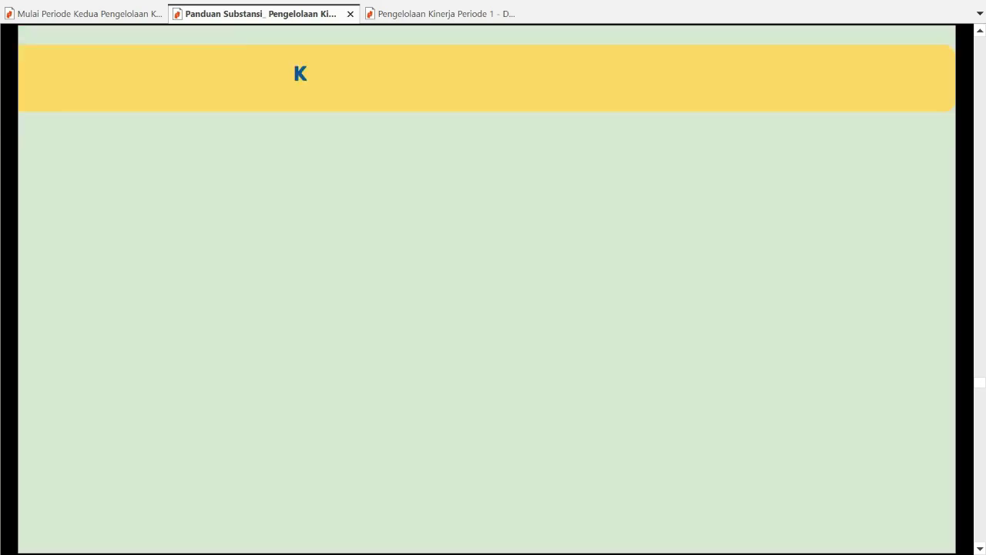
key("Page_Down")
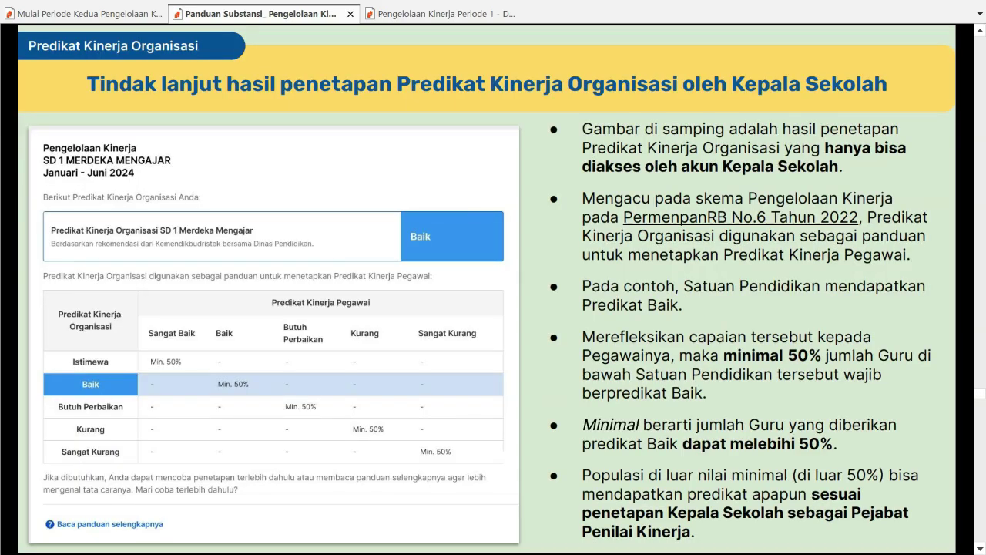
key("Page_Up")
key("Page_Down")
scroll(447, 249, "down", 3)
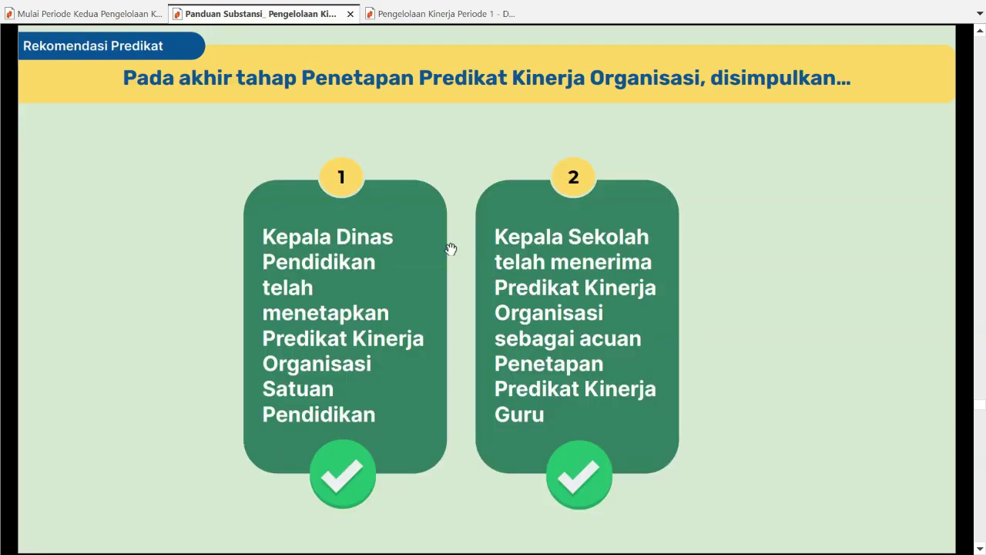
Review the slides from Penetapan Predikat Kinerja through Mekanisme Sanggahan atau Keberatan and leave full-screen view.
scroll(450, 249, "down", 3)
scroll(450, 249, "down", 3)
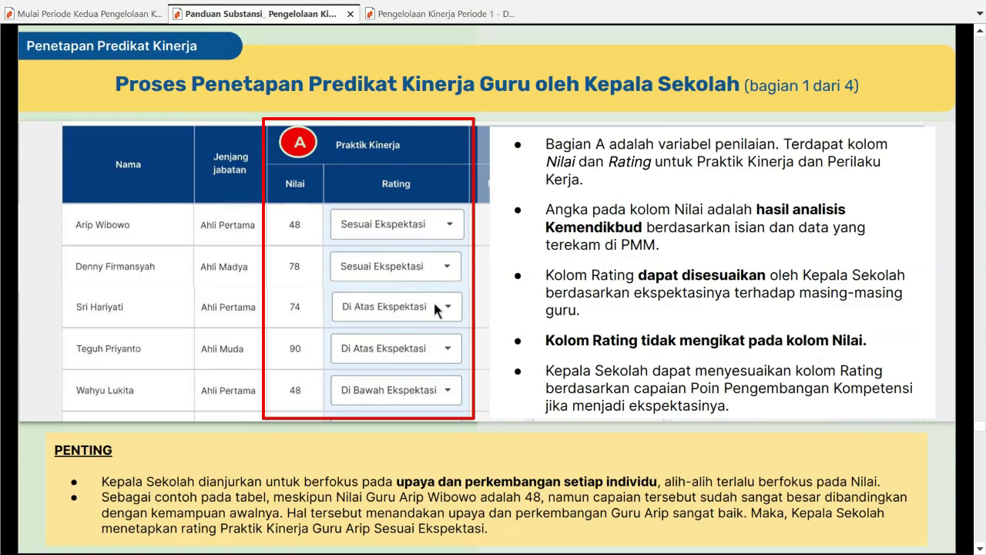
scroll(433, 300, "down", 3)
scroll(434, 302, "down", 3)
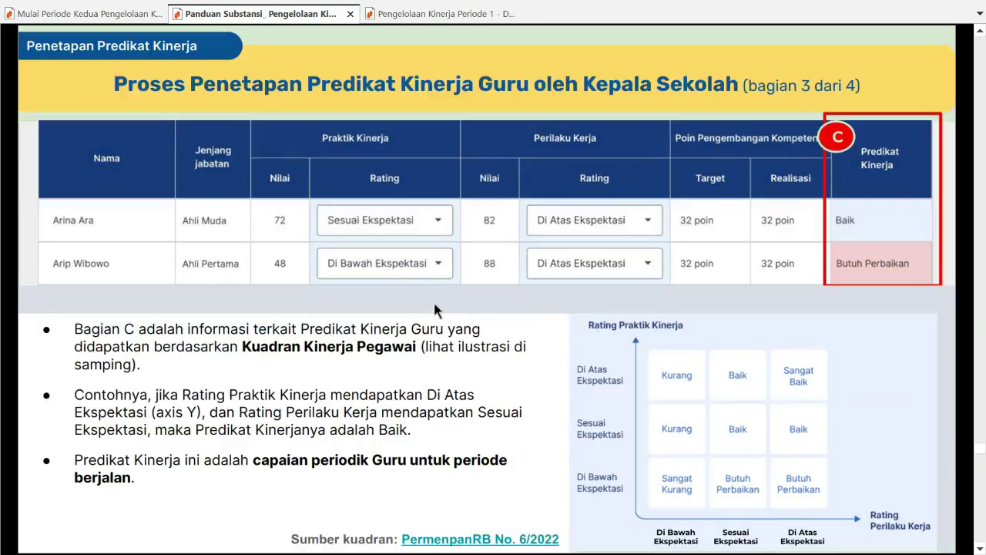
scroll(487, 293, "down", 3)
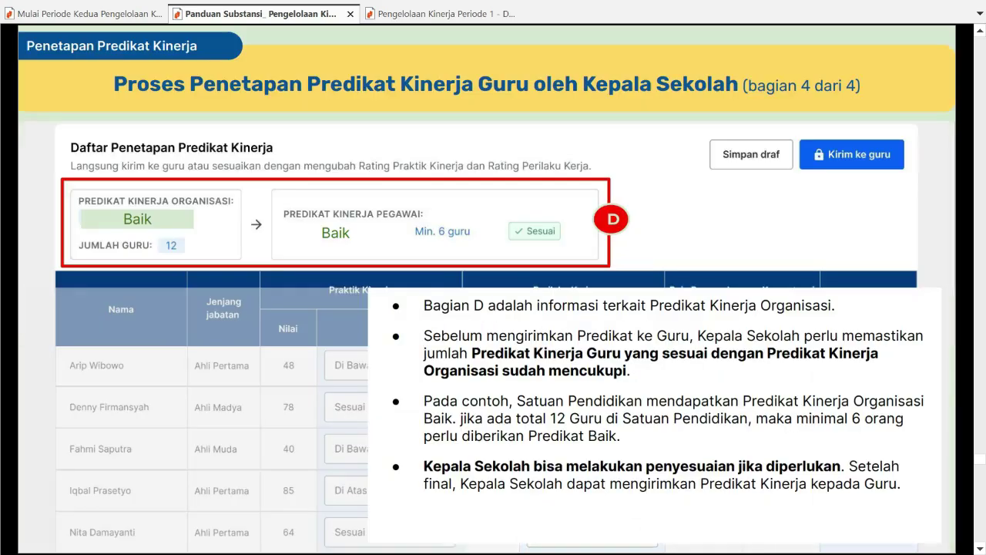
scroll(486, 309, "down", 6)
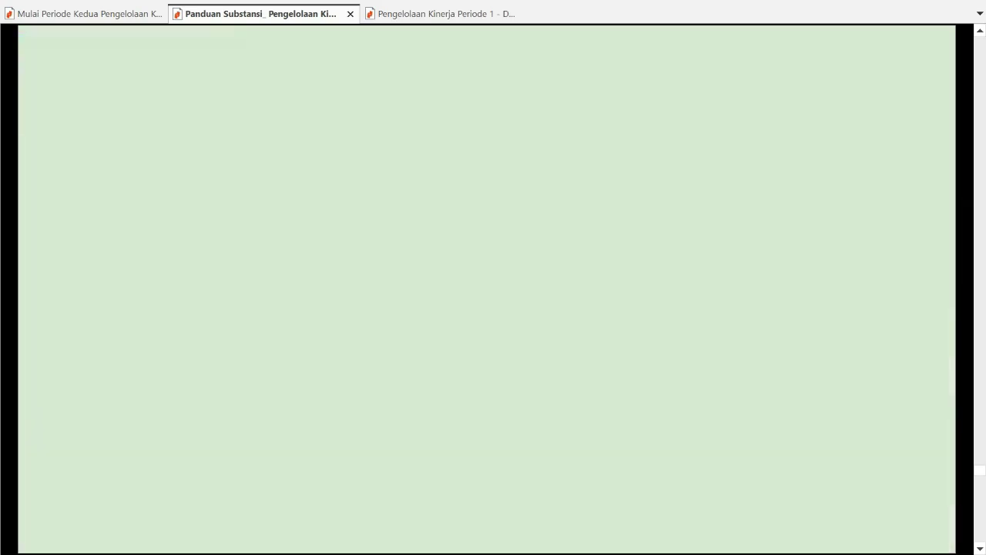
scroll(487, 293, "down", 9)
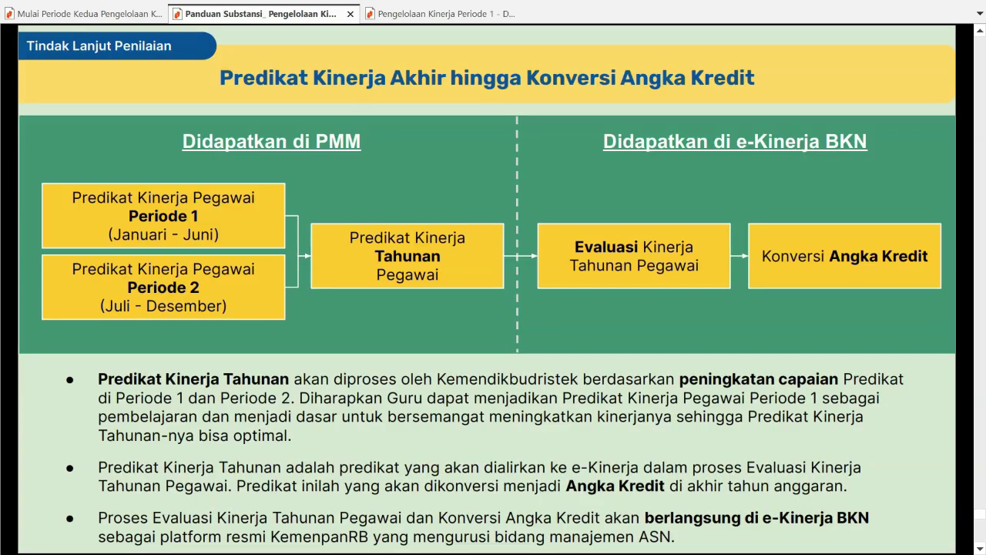
scroll(487, 292, "down", 3)
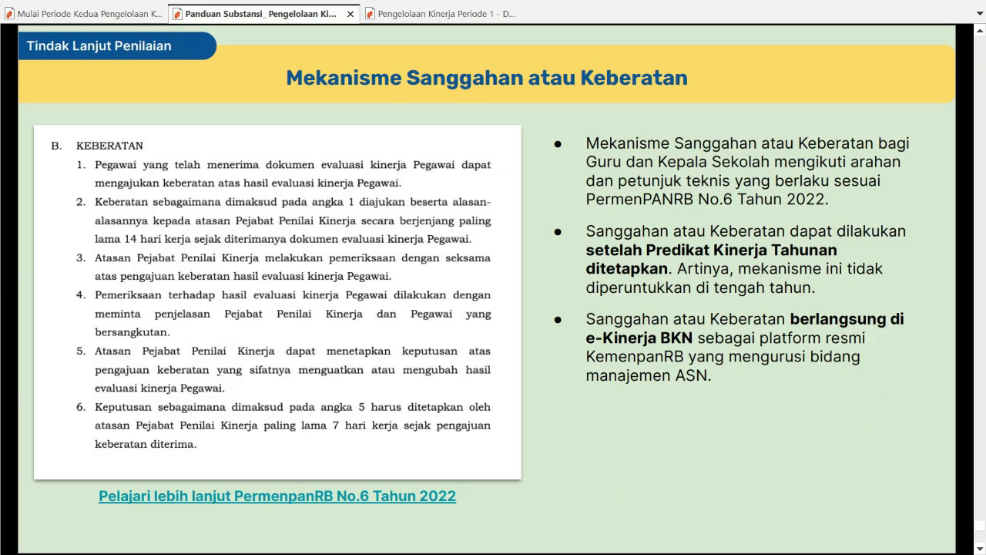
key("Escape")
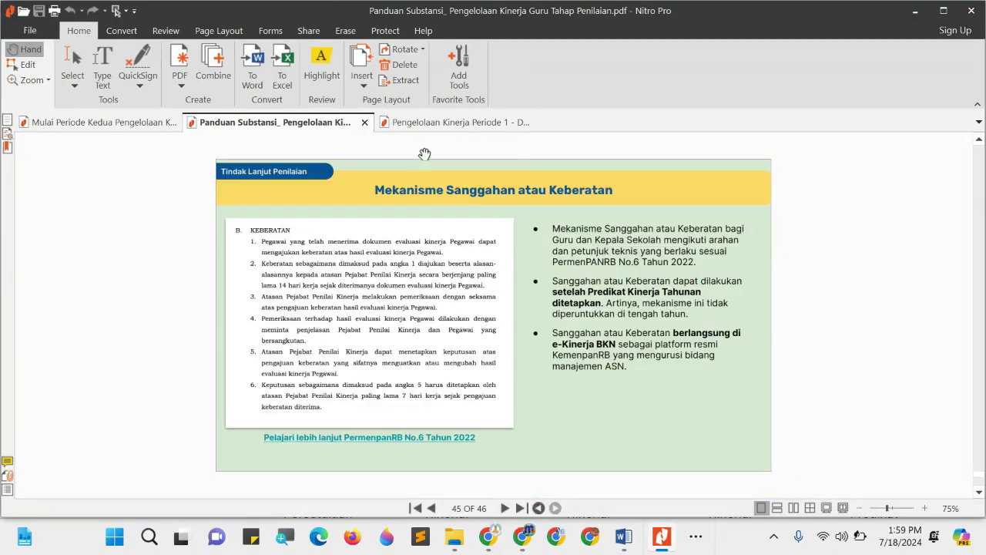
Show the Mulai Periode Kedua Pengelolaan Kinerja PDF in full screen without the floating fullscreen tools.
left_click(434, 125)
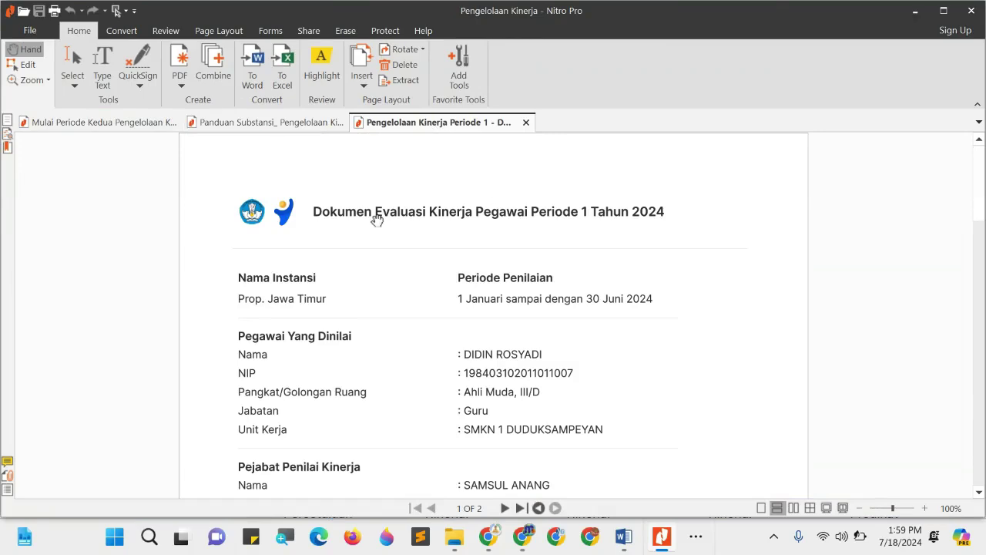
left_click(106, 123)
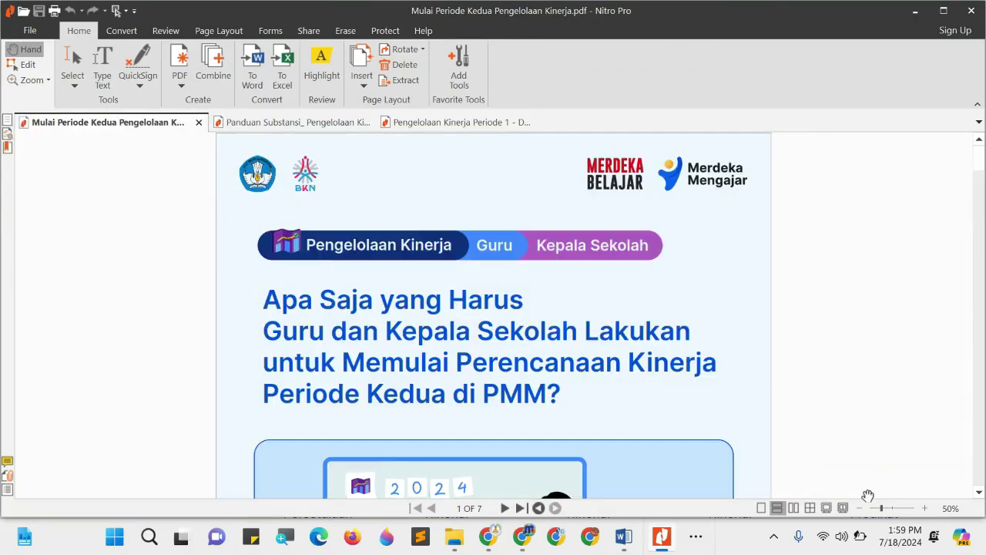
left_click(842, 507)
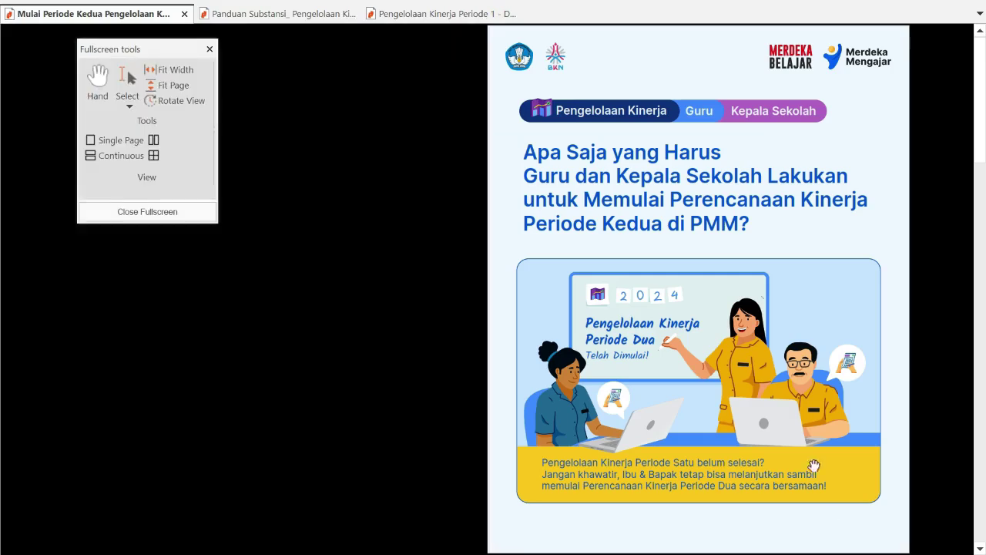
key("Escape")
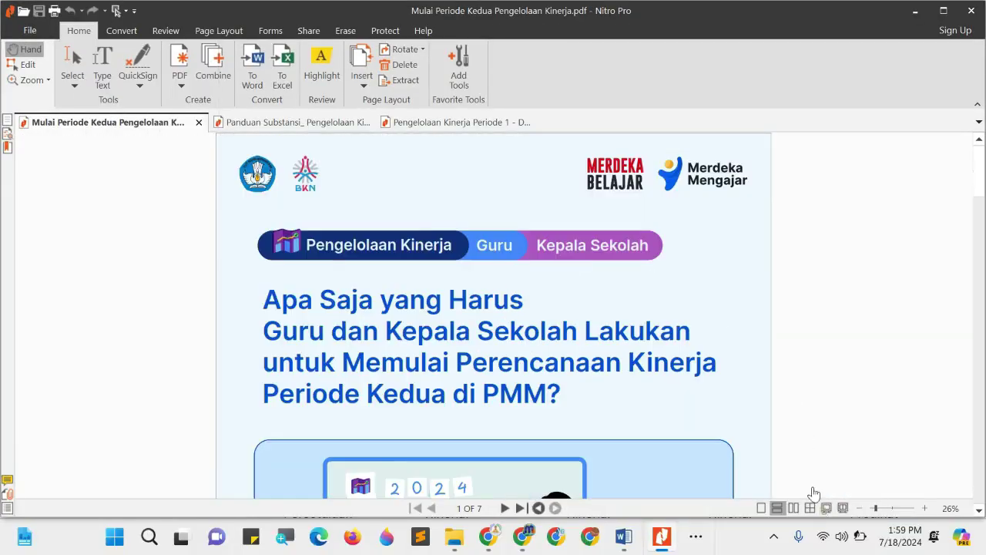
left_click(842, 508)
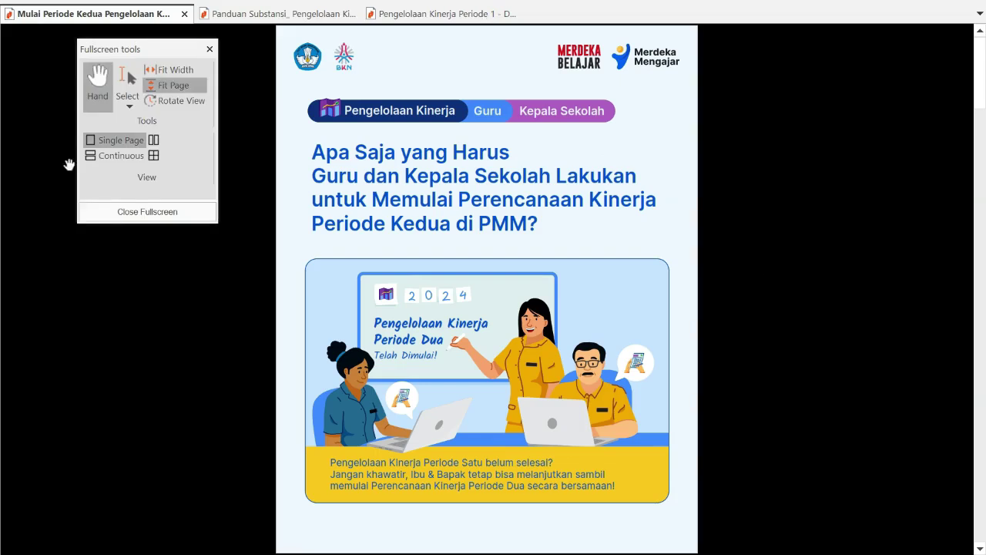
left_click(209, 50)
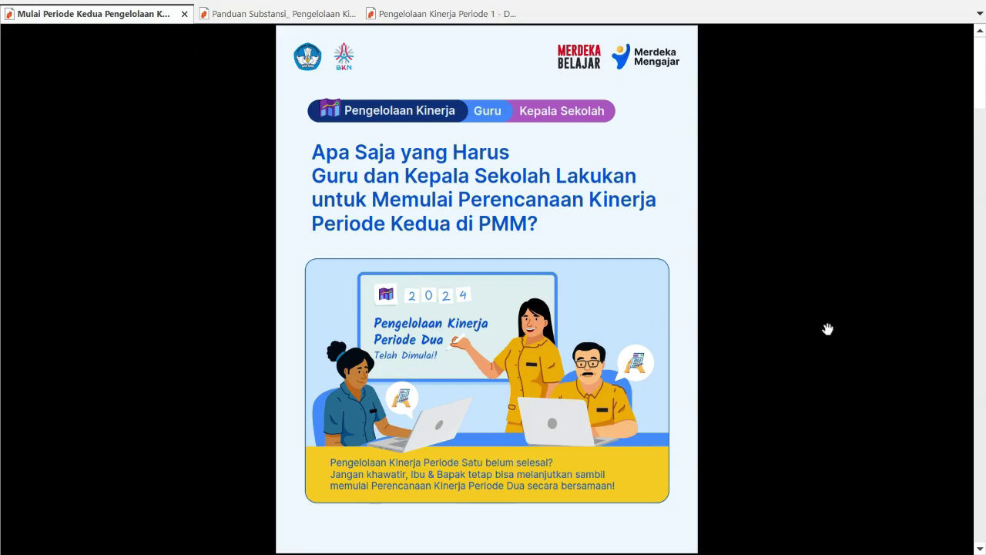
Read through the second-period guide from its cover to the help-channel page and leave full-screen view.
scroll(828, 329, "down", 1)
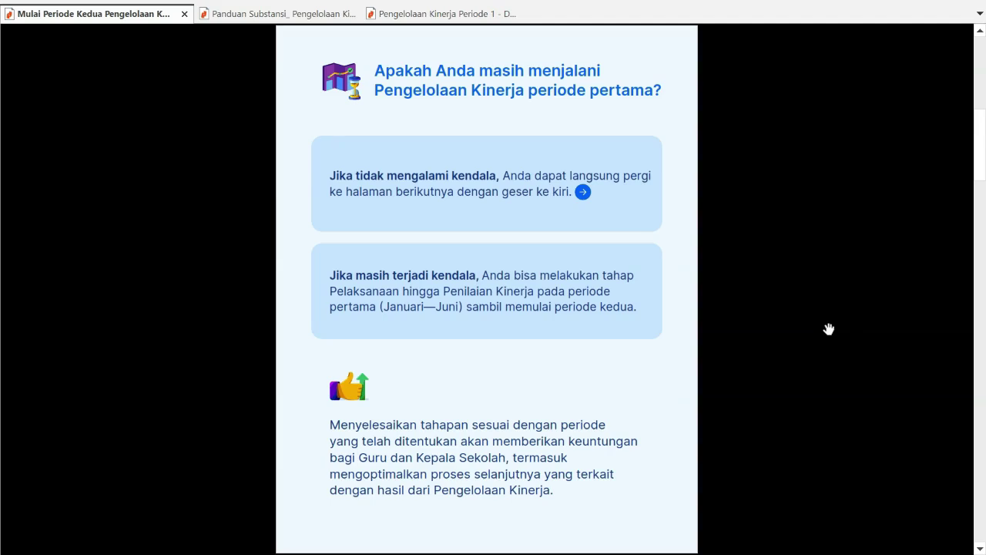
scroll(828, 329, "down", 1)
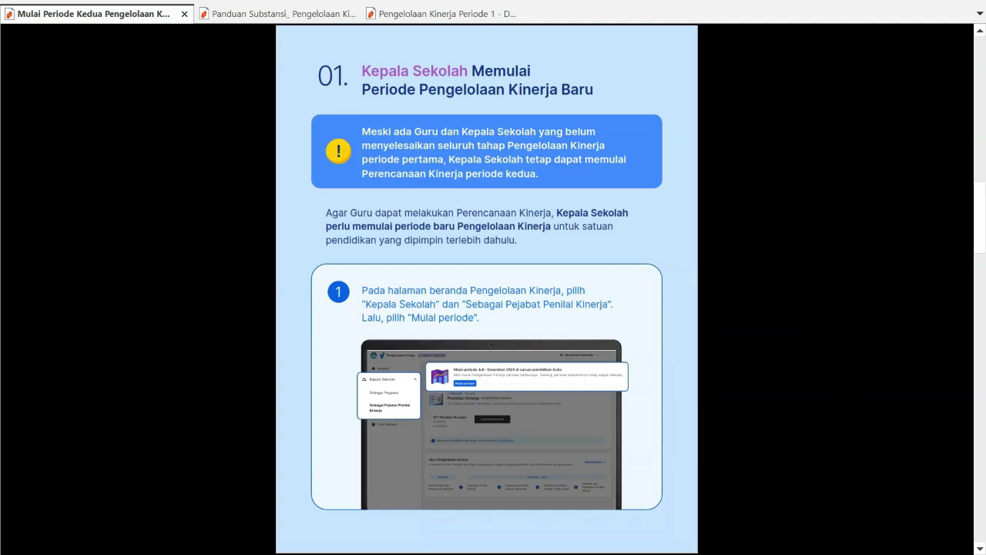
scroll(828, 329, "down", 1)
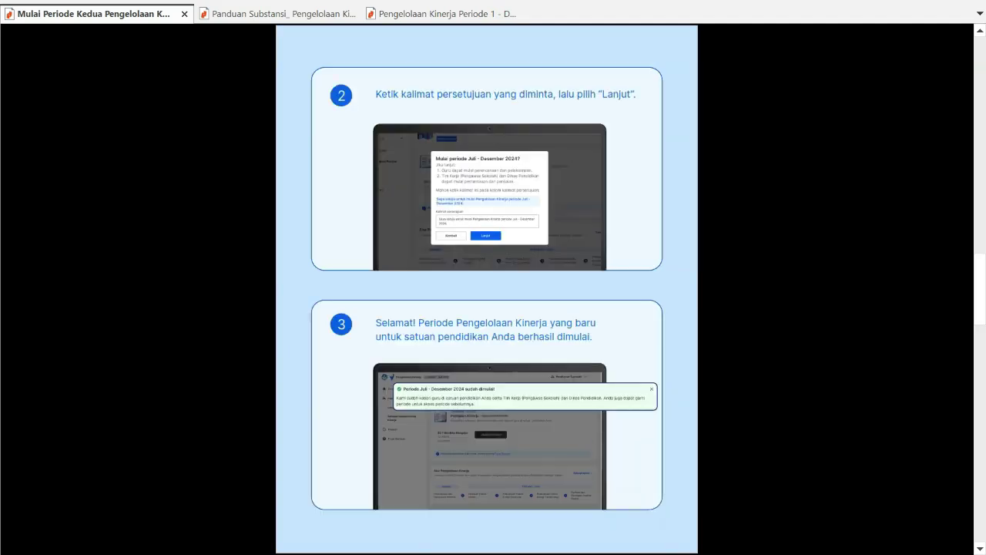
scroll(828, 329, "down", 1)
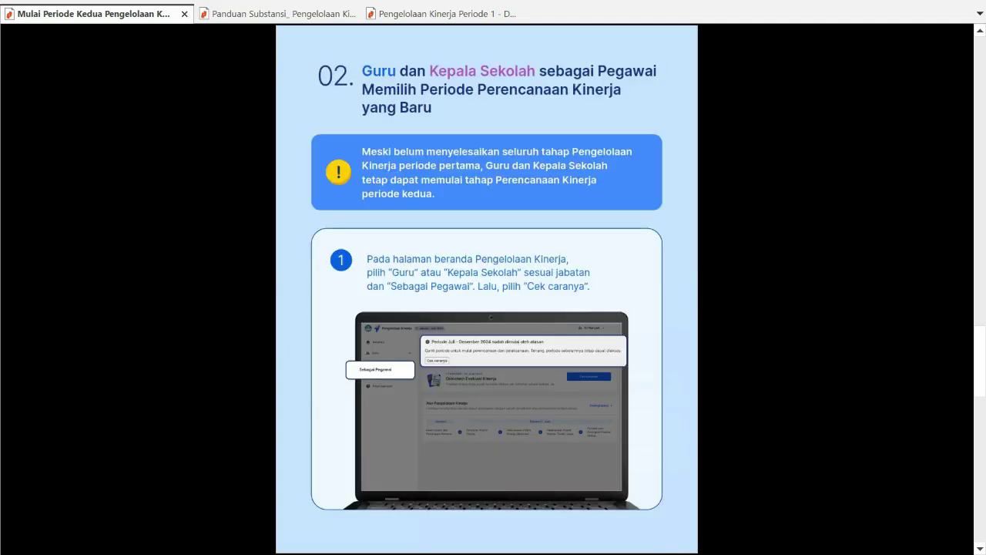
scroll(828, 329, "down", 1)
scroll(828, 329, "down", 3)
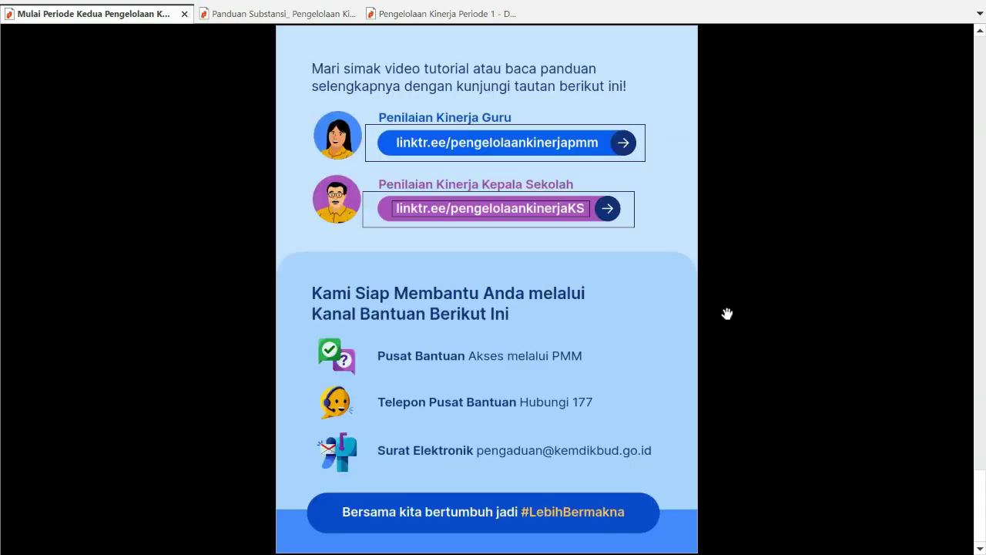
key("Escape")
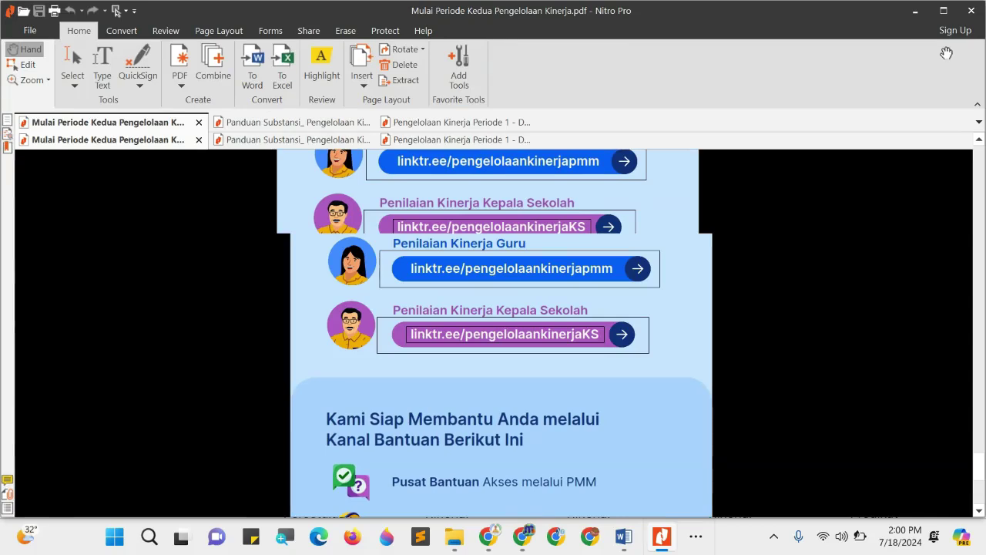
Switch to the Pengelolaan Kinerja page in Chrome and start Perencanaan Kinerja for Juli - Desember 2024.
mouse_move(493, 539)
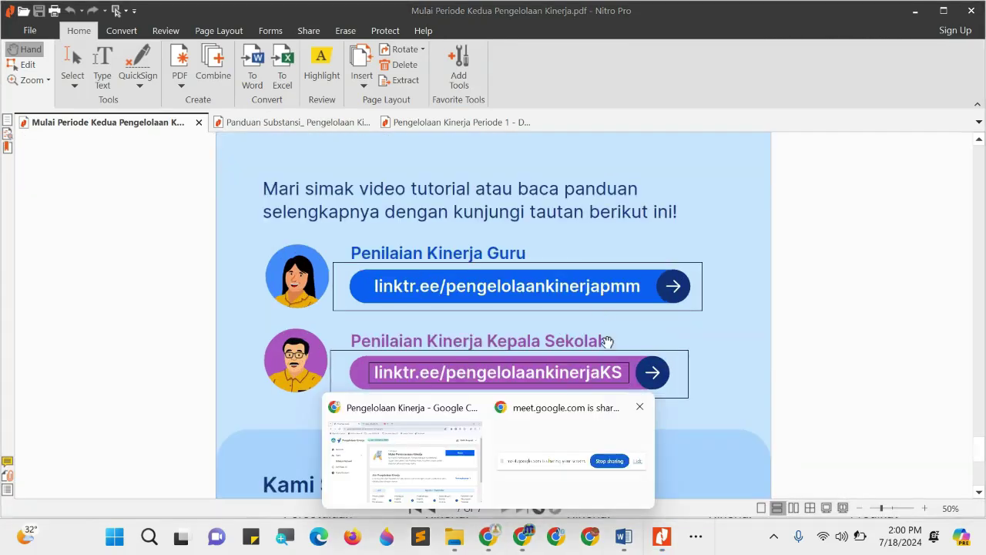
left_click(443, 409)
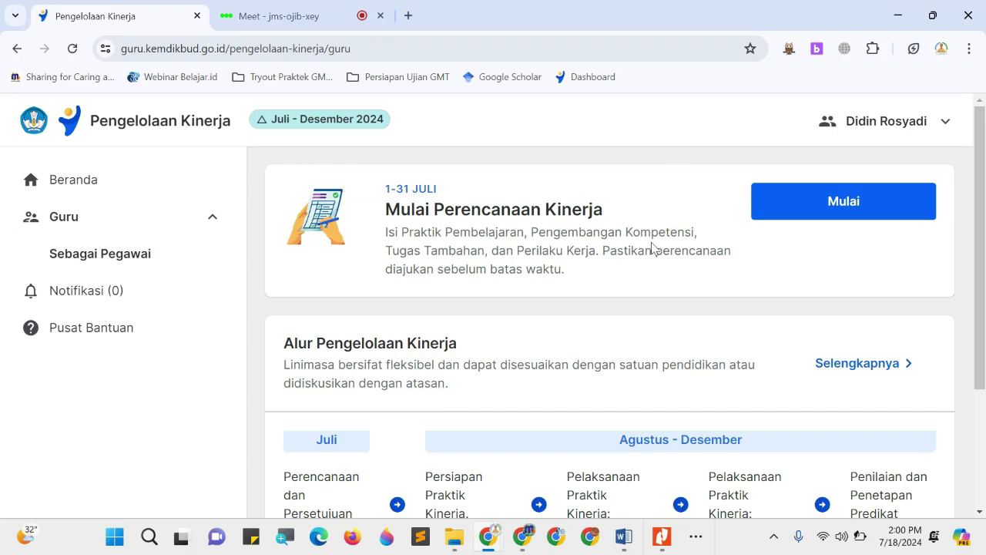
left_click(801, 209)
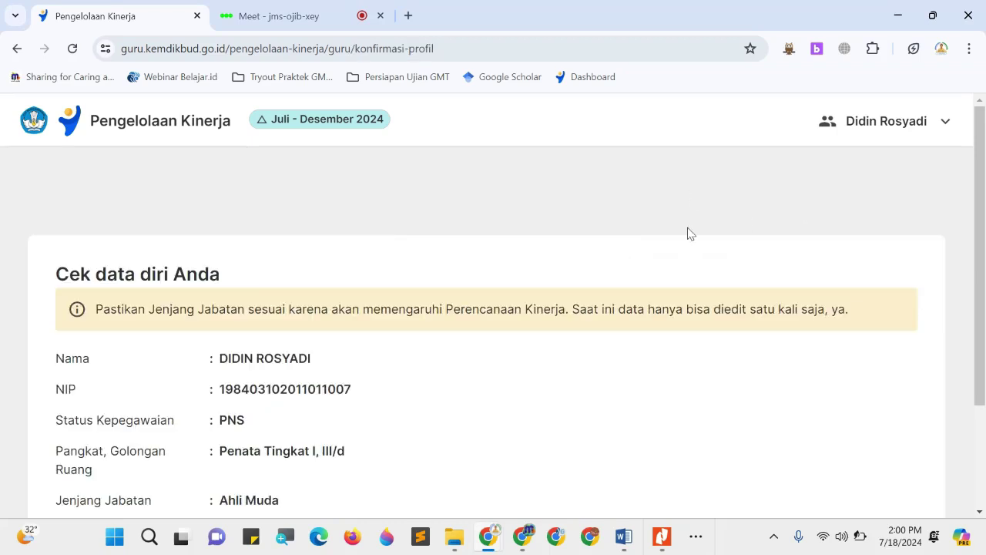
Check the teacher's personal data and confirm it as correct to open the performance plan, dismissing the low-battery alert.
scroll(636, 239, "down", 2)
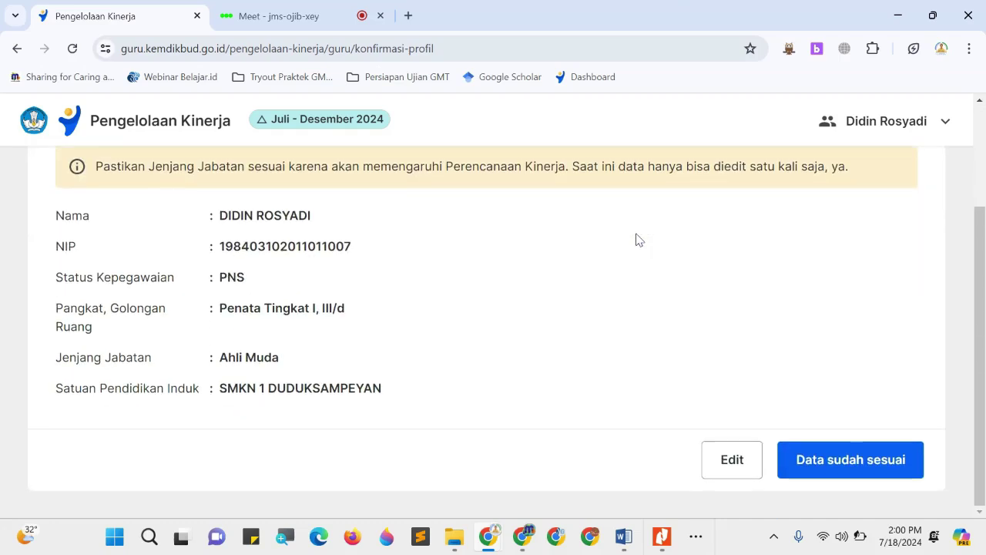
scroll(637, 239, "up", 2)
scroll(628, 254, "down", 2)
scroll(506, 298, "up", 2)
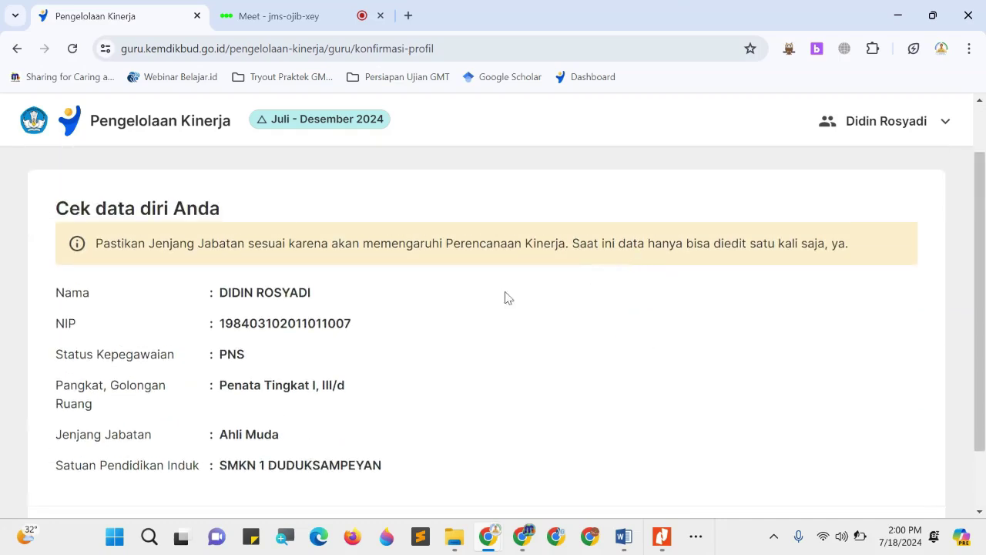
scroll(304, 296, "down", 2)
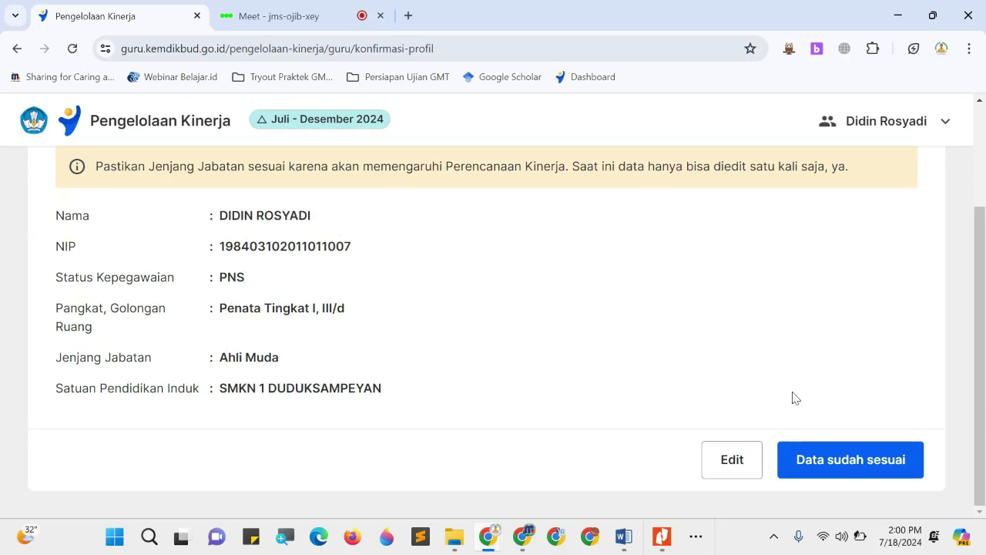
left_click(731, 467)
left_click(834, 470)
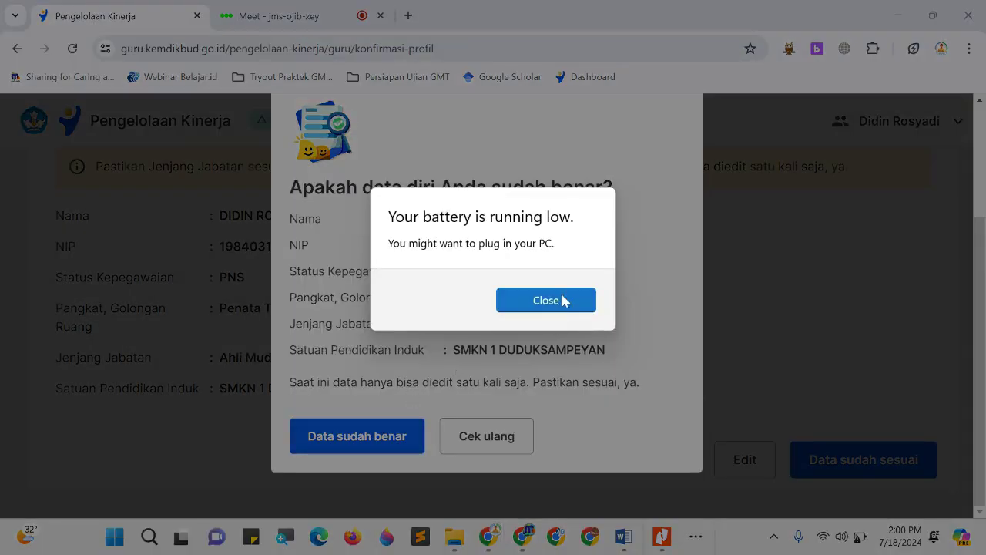
left_click(563, 300)
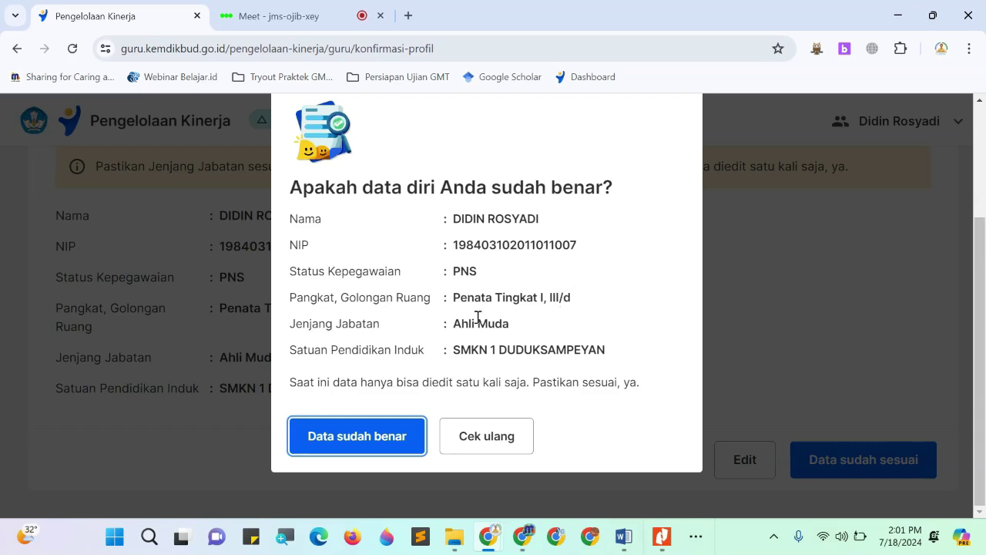
left_click(357, 440)
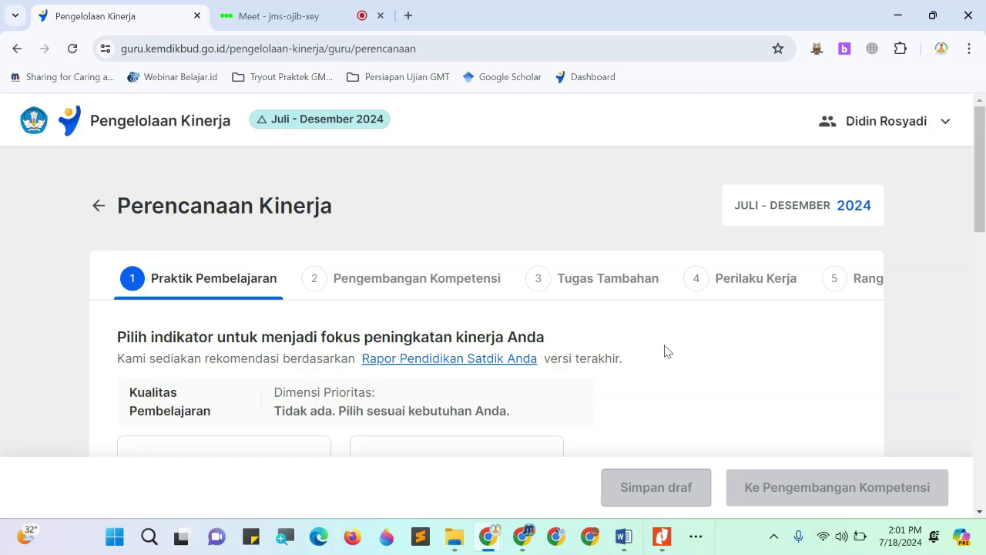
Reduce the page zoom by three levels so more of the Praktik Pembelajaran indicator cards fit on screen.
scroll(669, 351, "down", 1)
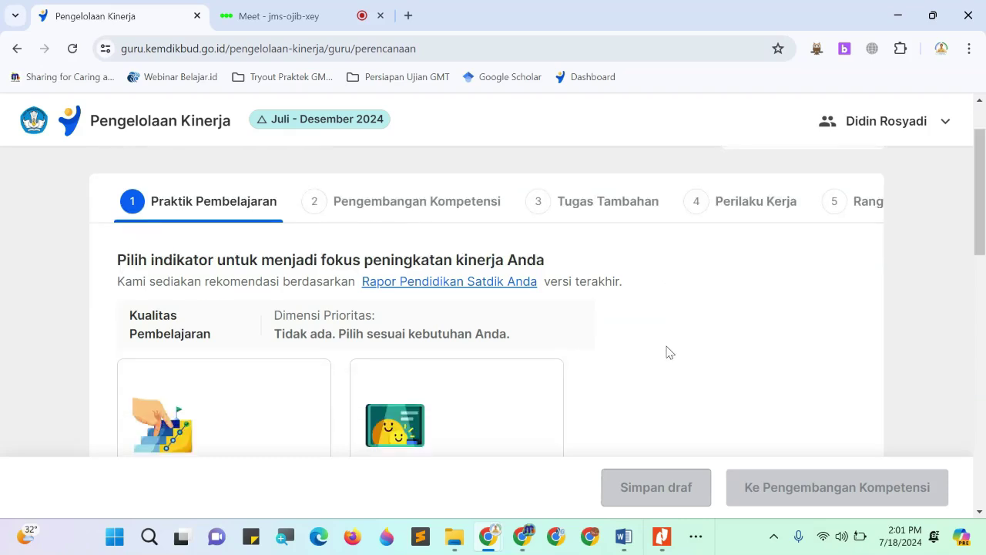
scroll(669, 352, "down", 1)
scroll(668, 352, "down", 1)
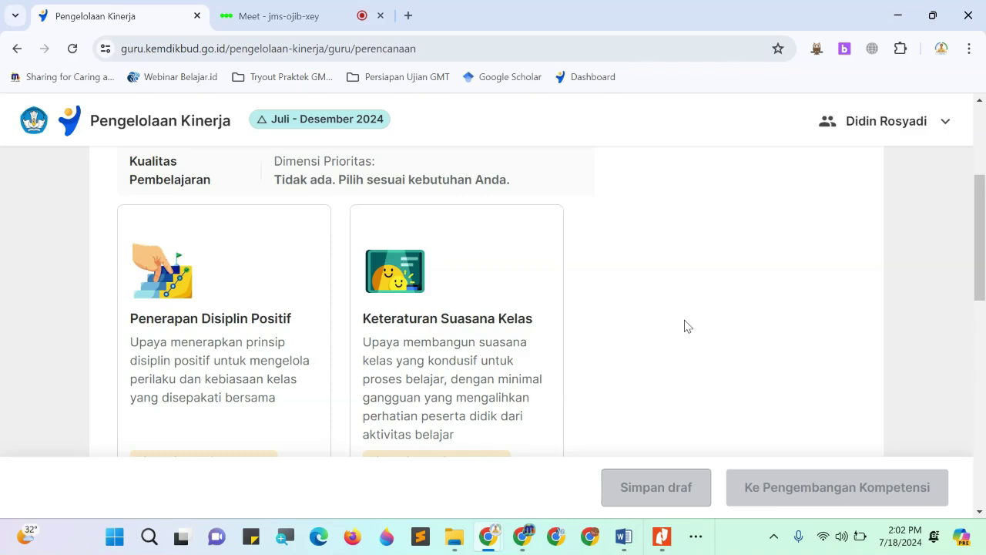
key("ctrl+minus")
key("ctrl+minus")
key("ctrl+minus")
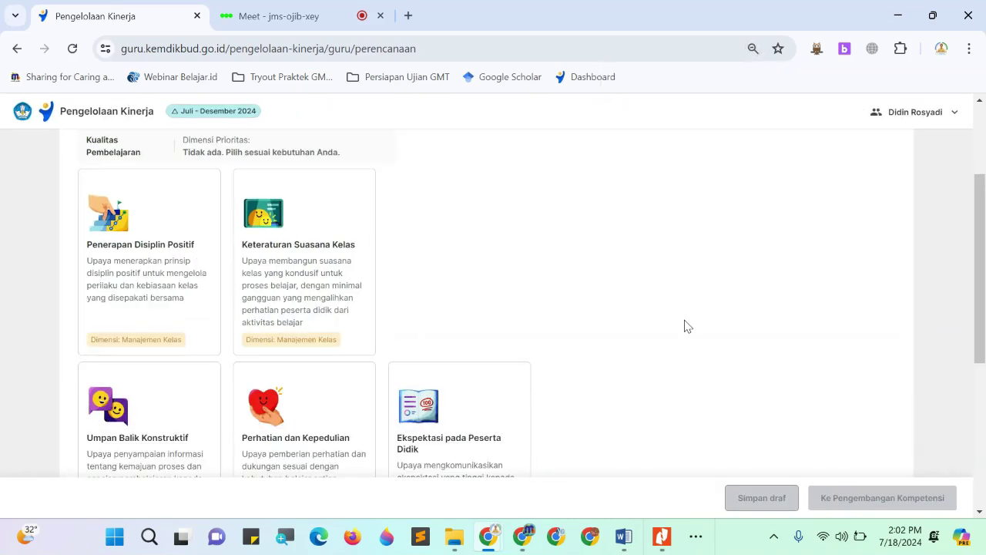
scroll(639, 314, "up", 2)
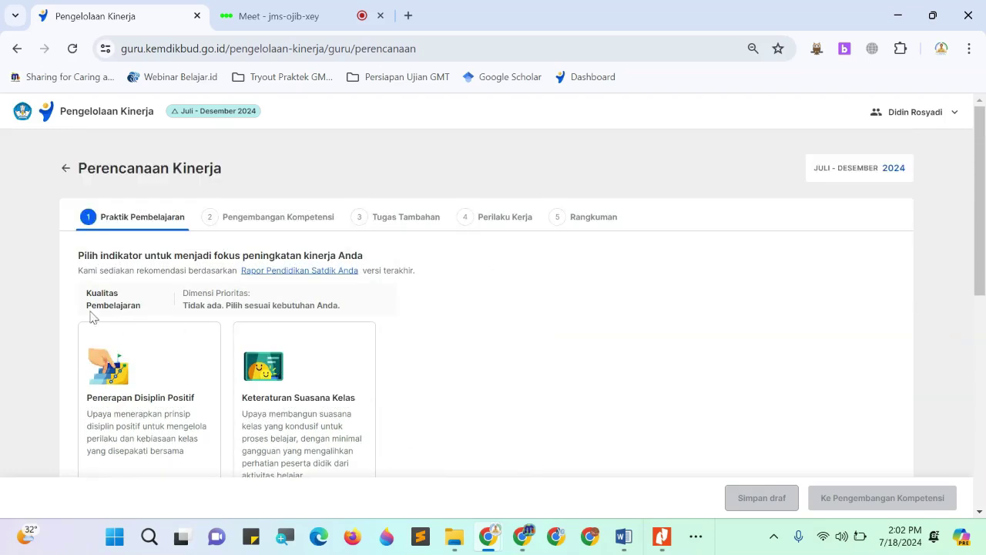
Read through the indicator cards for the Manajemen Kelas, Dukungan Psikologis and Metode Pembelajaran dimensions.
scroll(199, 340, "down", 1)
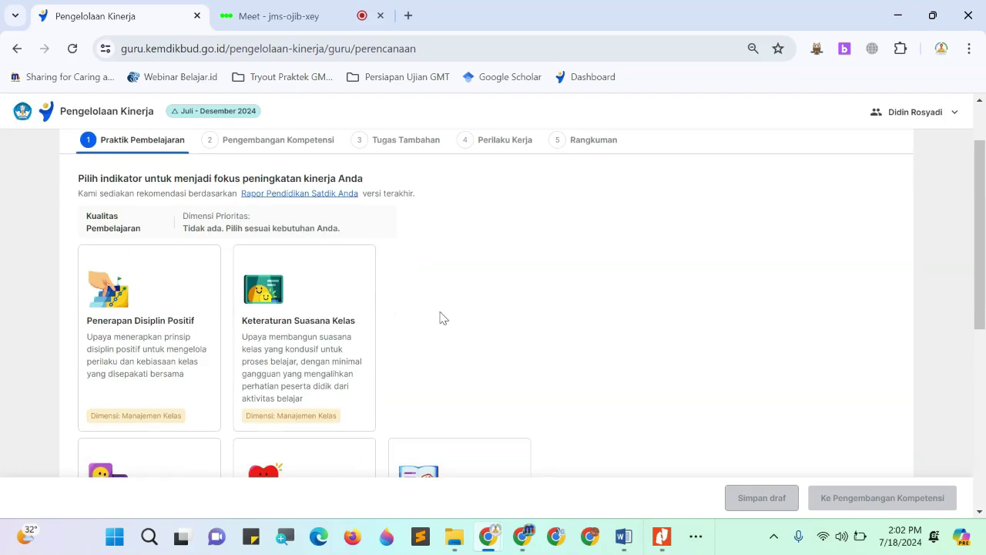
scroll(447, 315, "down", 1)
scroll(541, 233, "down", 4)
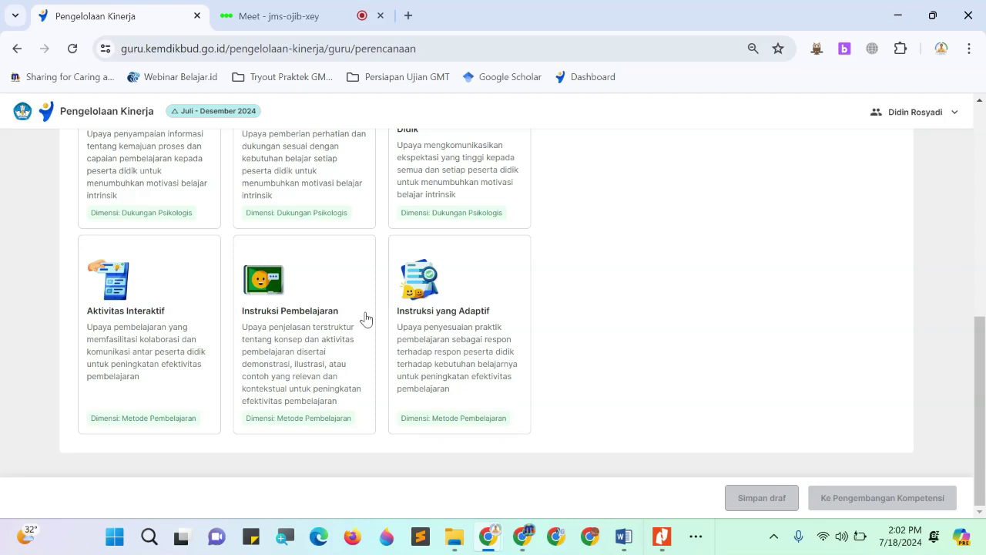
scroll(362, 320, "up", 3)
scroll(215, 285, "up", 3)
scroll(297, 326, "down", 3)
scroll(300, 327, "down", 1)
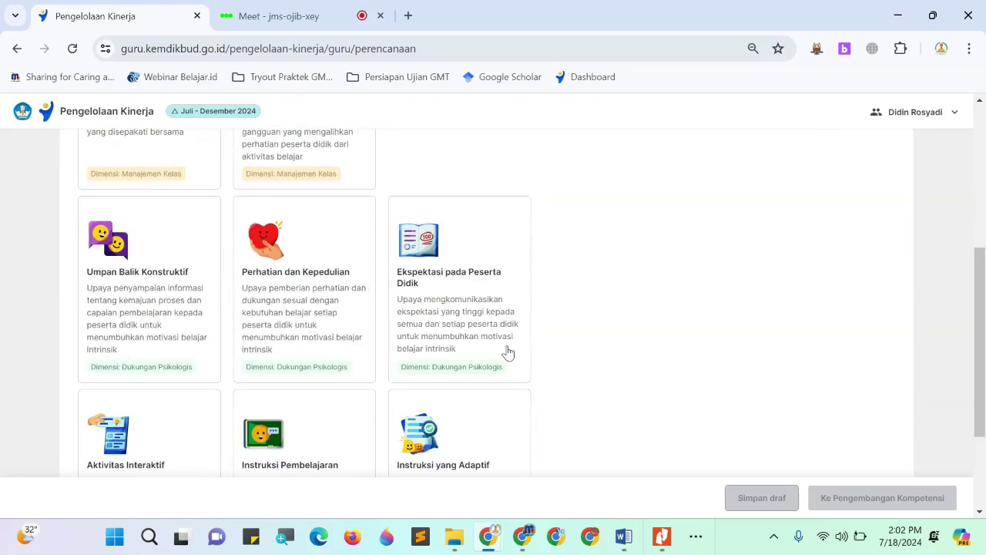
scroll(505, 355, "down", 3)
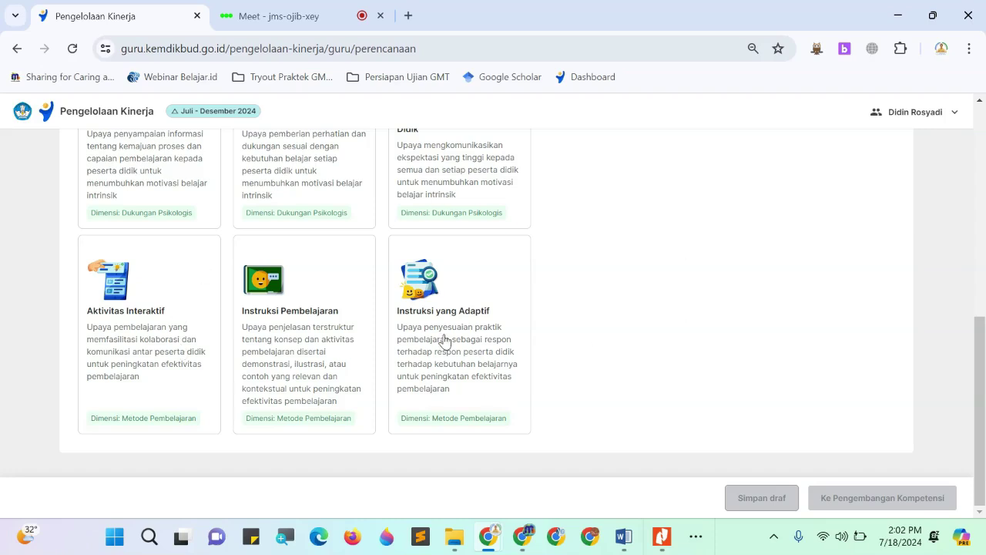
scroll(441, 341, "up", 3)
scroll(352, 315, "up", 4)
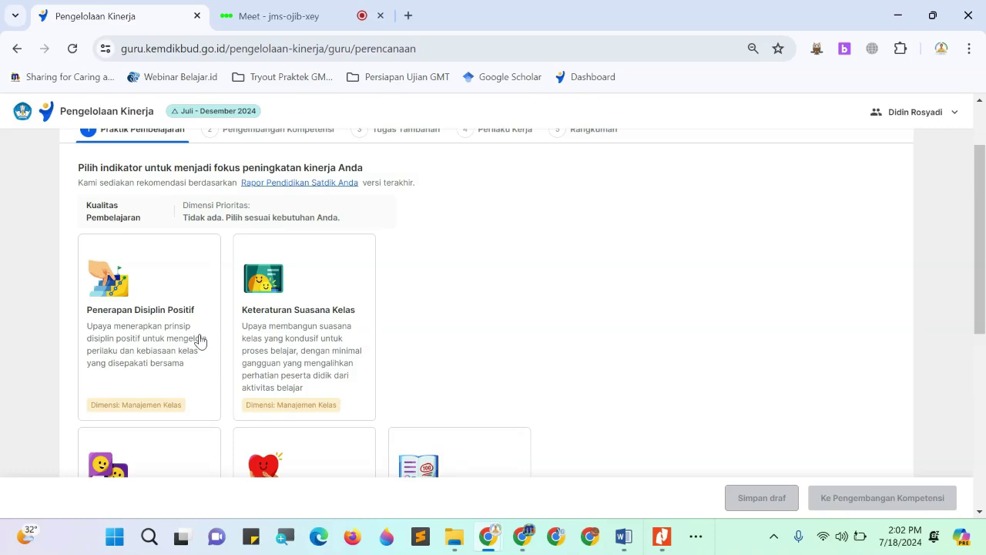
scroll(312, 293, "down", 2)
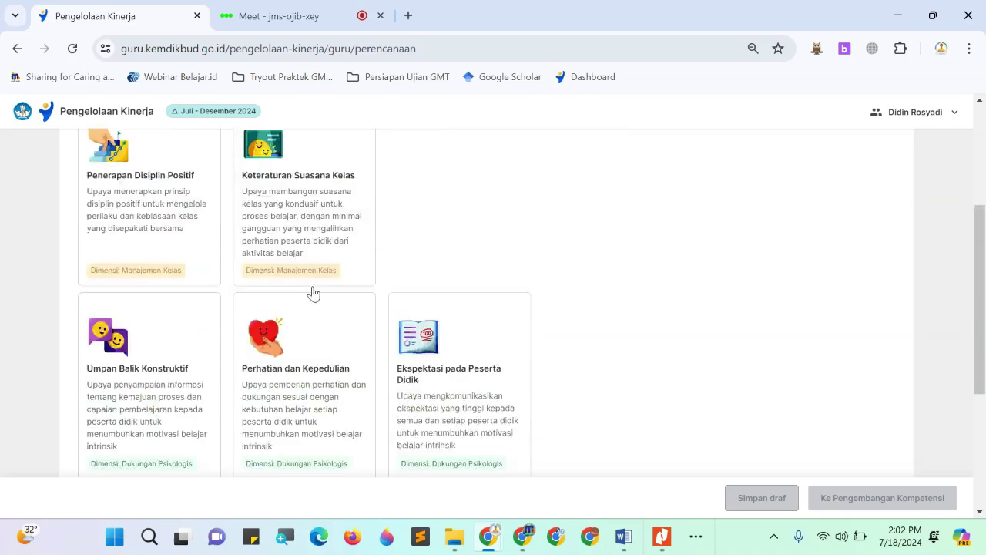
scroll(313, 293, "down", 3)
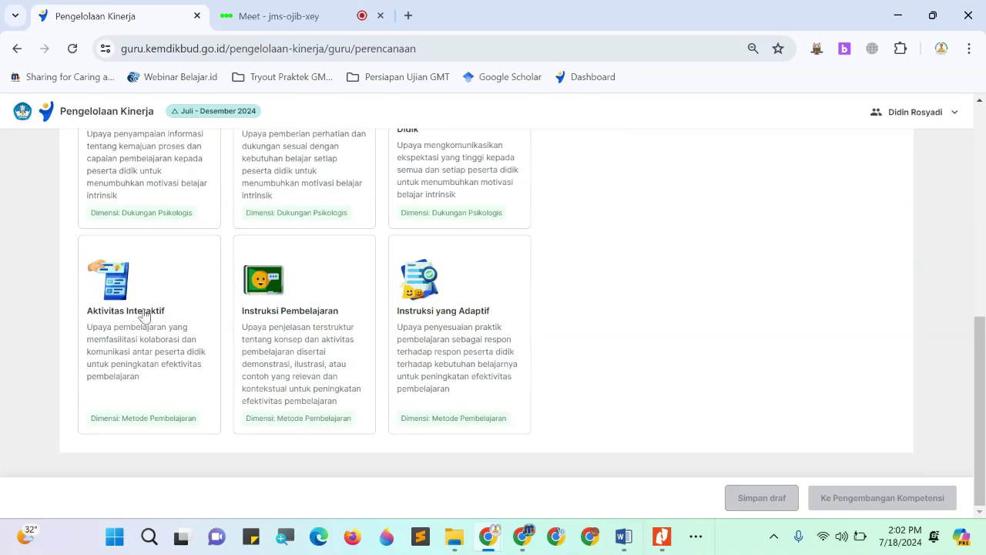
scroll(145, 320, "up", 5)
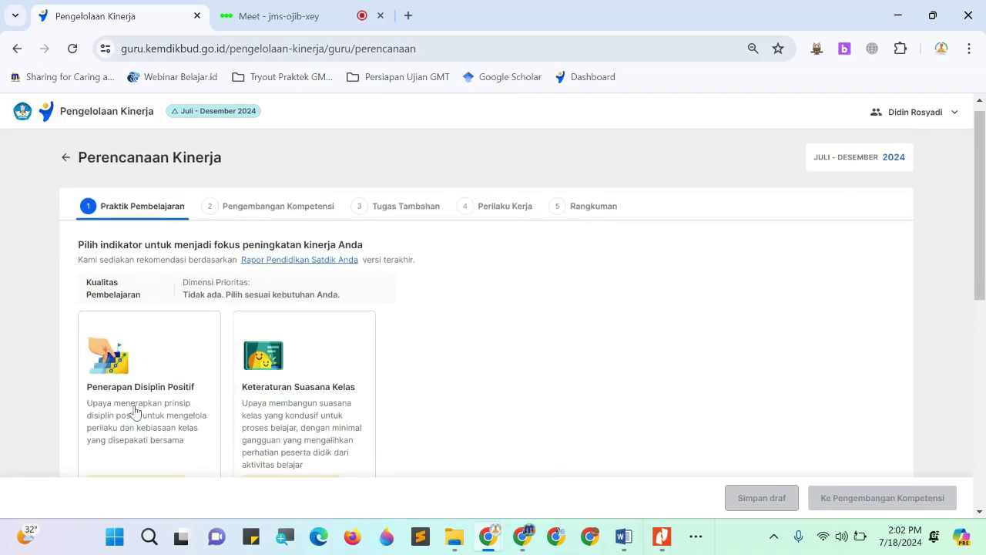
Choose Penerapan Disiplin Positif as the focus indicator and continue to Pengembangan Kompetensi.
scroll(162, 381, "down", 1)
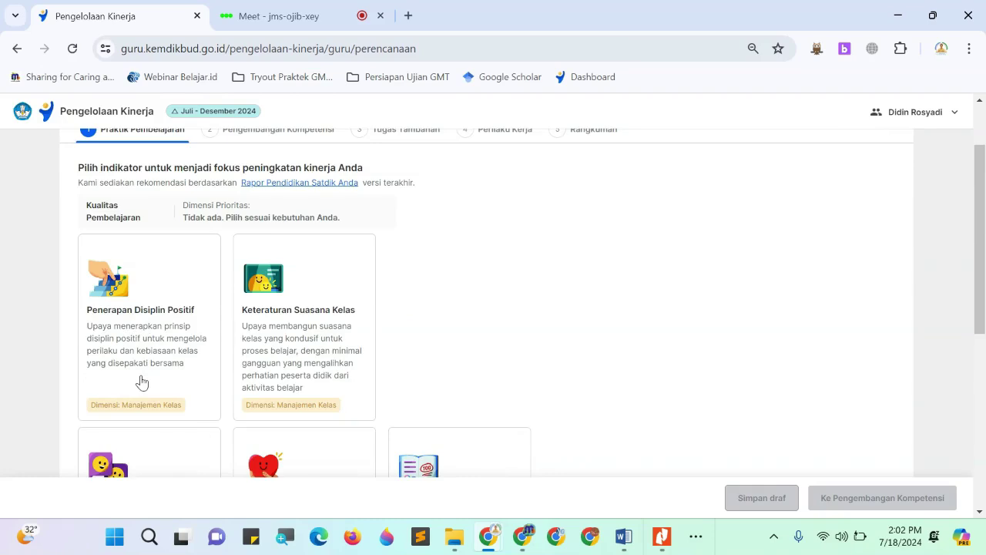
left_click(128, 357)
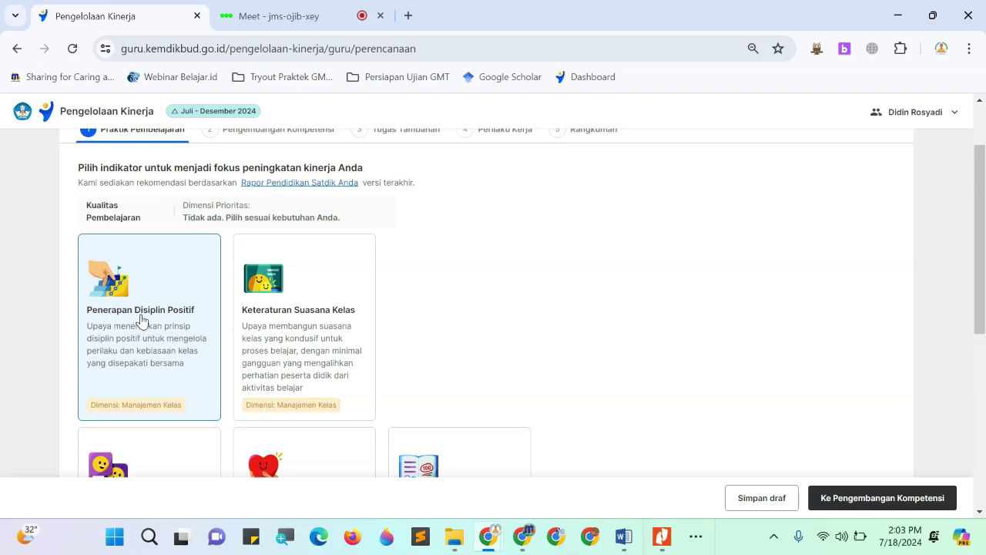
left_click(870, 502)
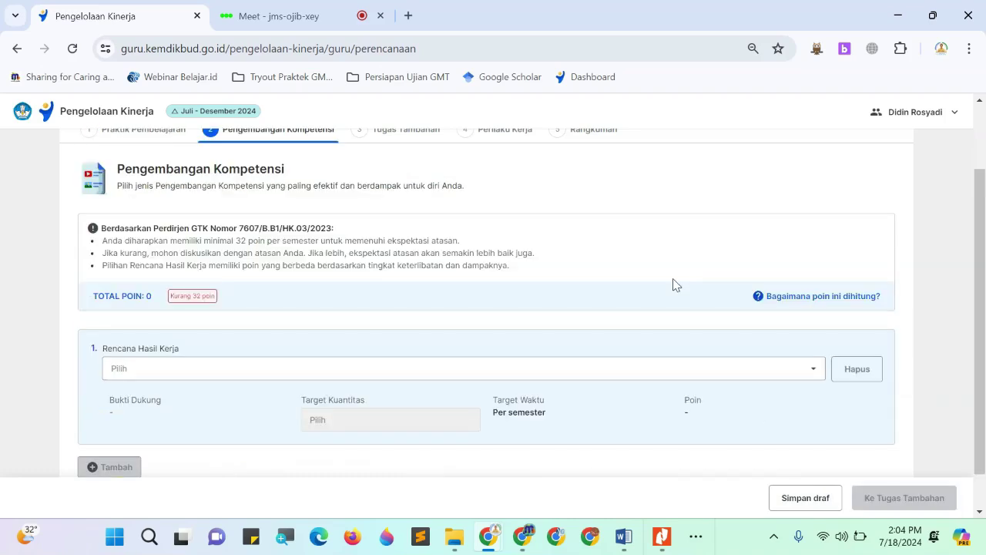
Look through all the choices and their point values for the first Rencana Hasil Kerja.
scroll(560, 250, "down", 1)
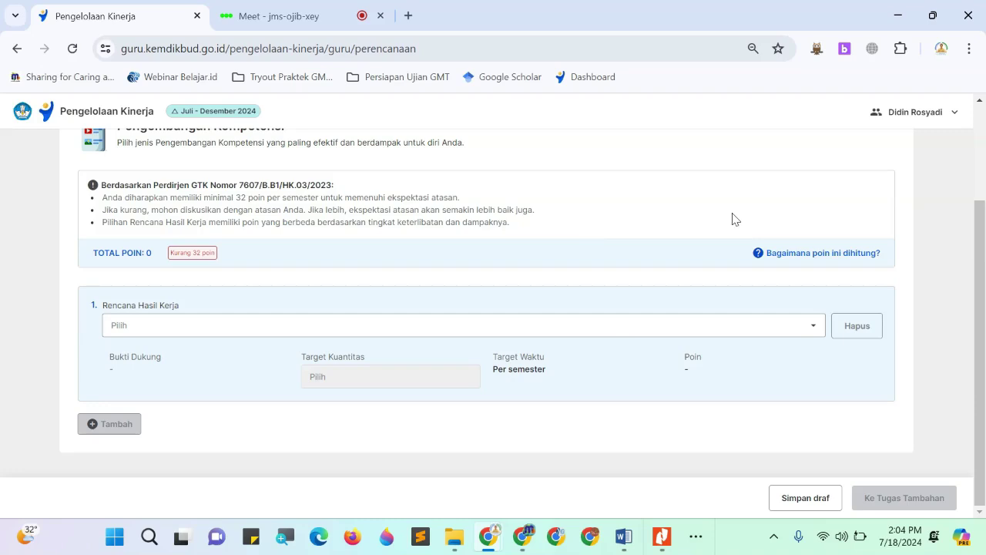
left_click(740, 332)
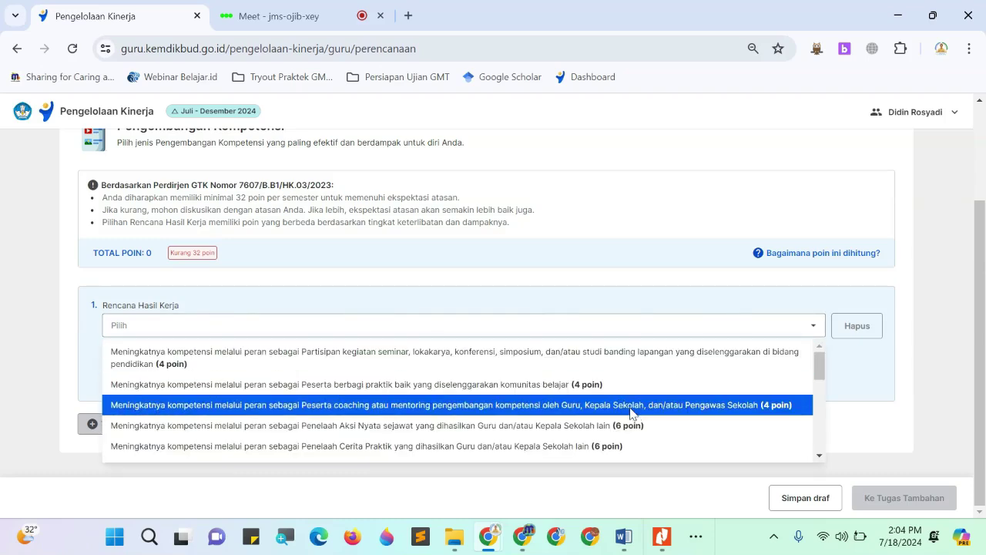
scroll(710, 409, "down", 1)
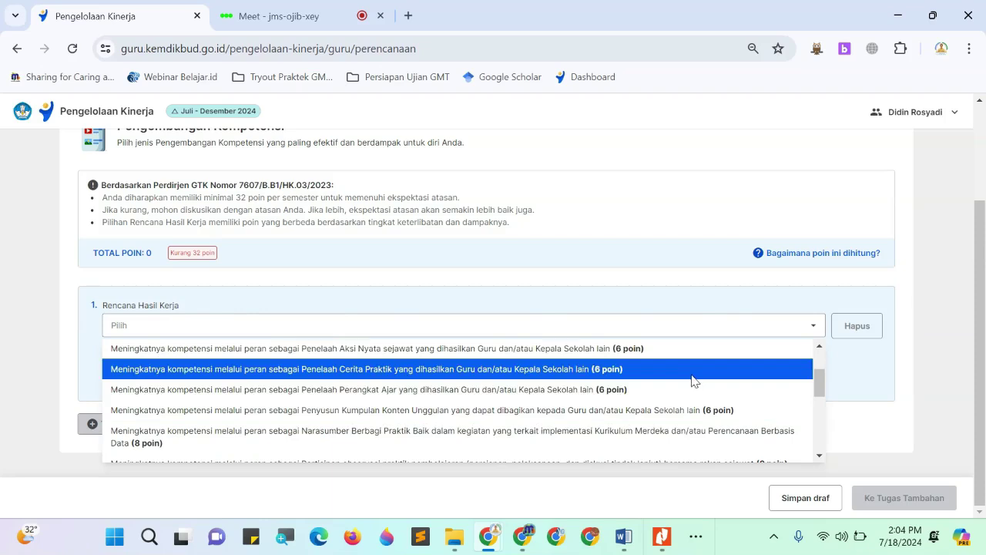
scroll(692, 381, "down", 1)
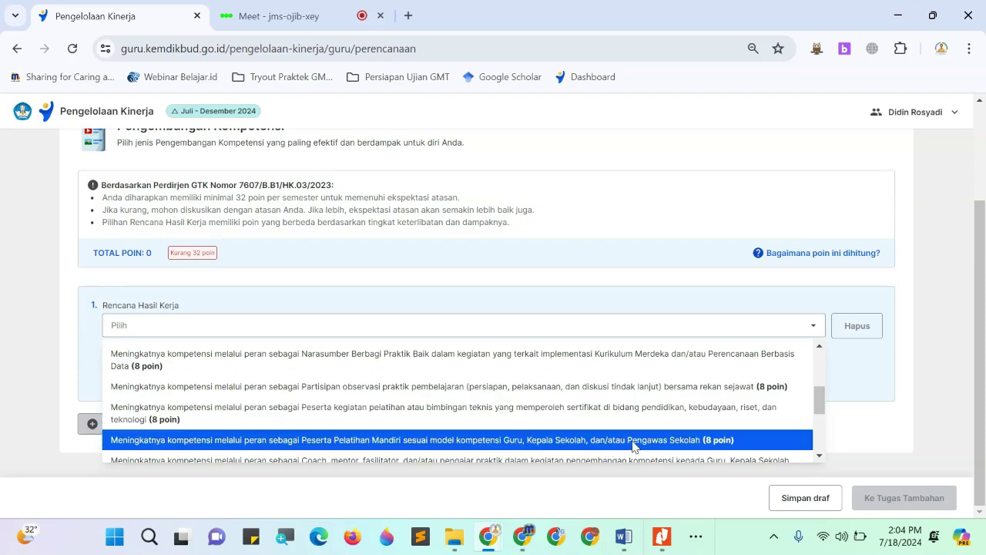
left_click(820, 456)
left_click(820, 347)
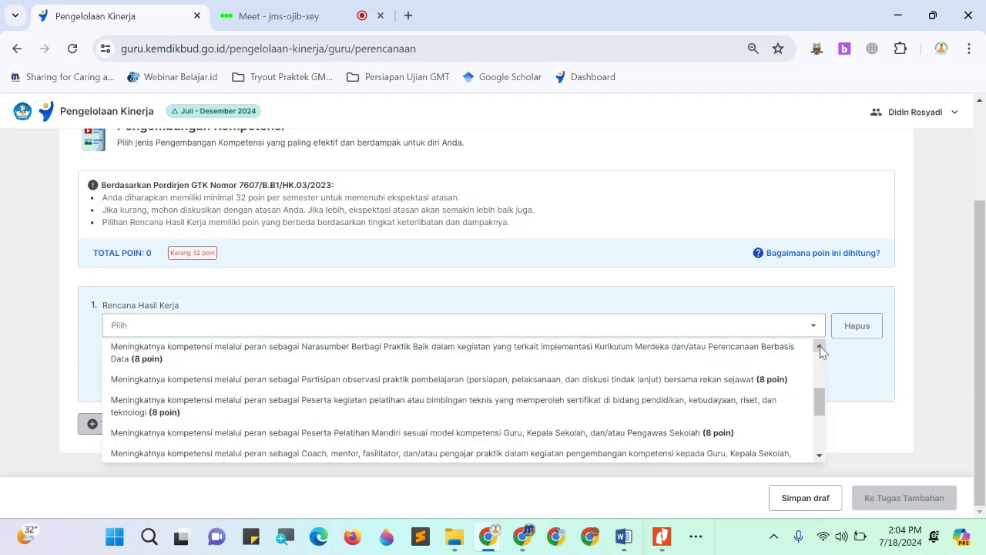
left_click(820, 346)
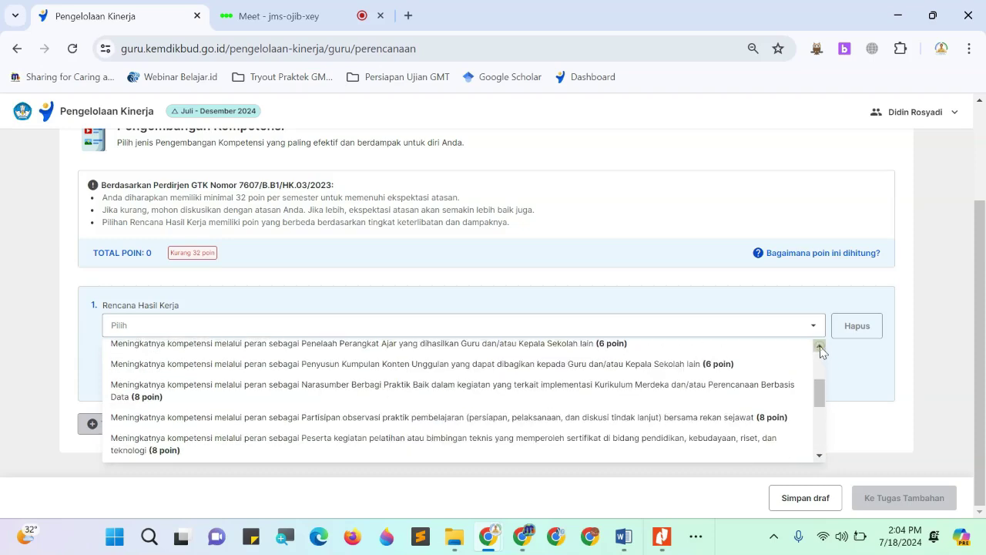
left_click(820, 456)
left_click(819, 456)
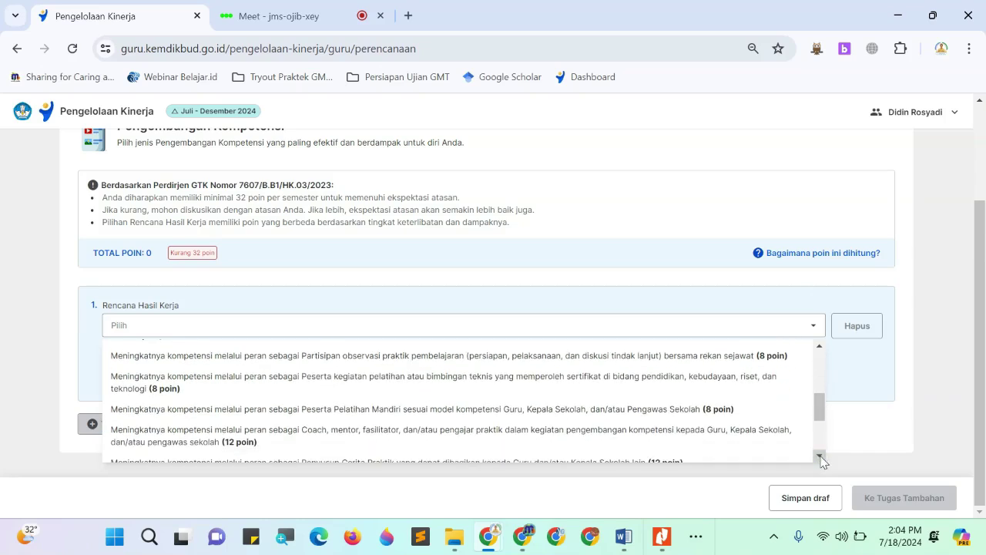
left_click(820, 456)
left_click(820, 456)
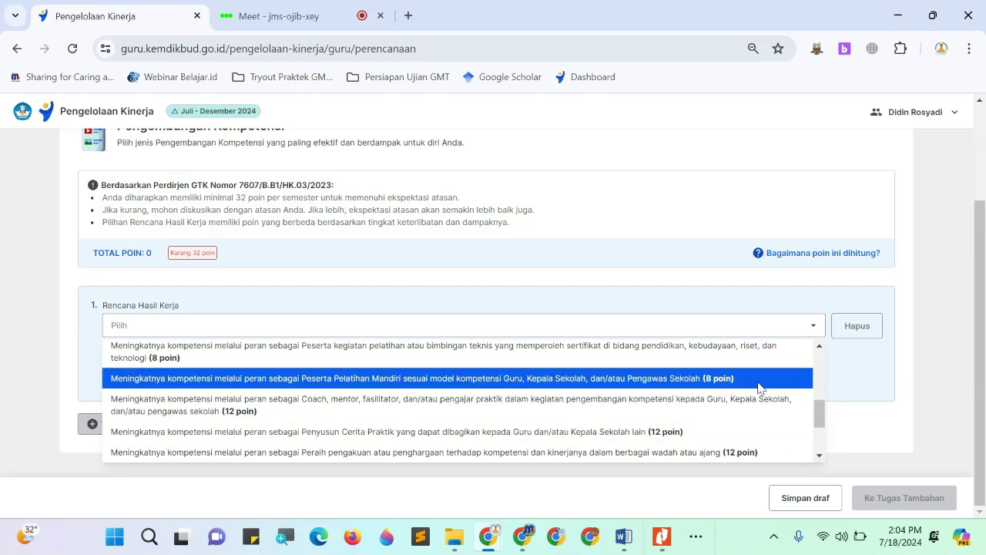
left_click(819, 456)
left_click(820, 456)
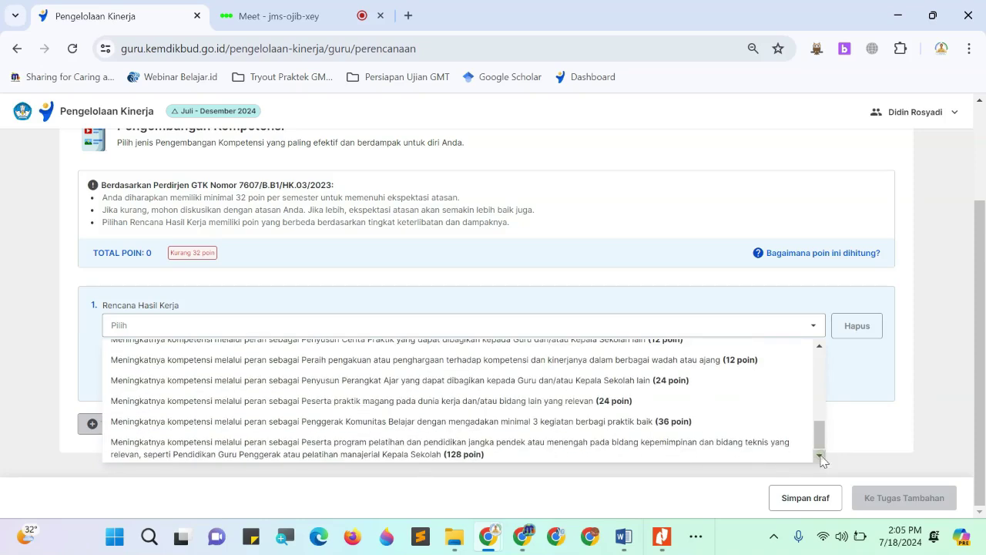
Set the first Rencana Hasil Kerja to Peserta kegiatan pelatihan atau bimbingan teknis (8 poin) with a target quantity of 2 kegiatan.
left_click(820, 346)
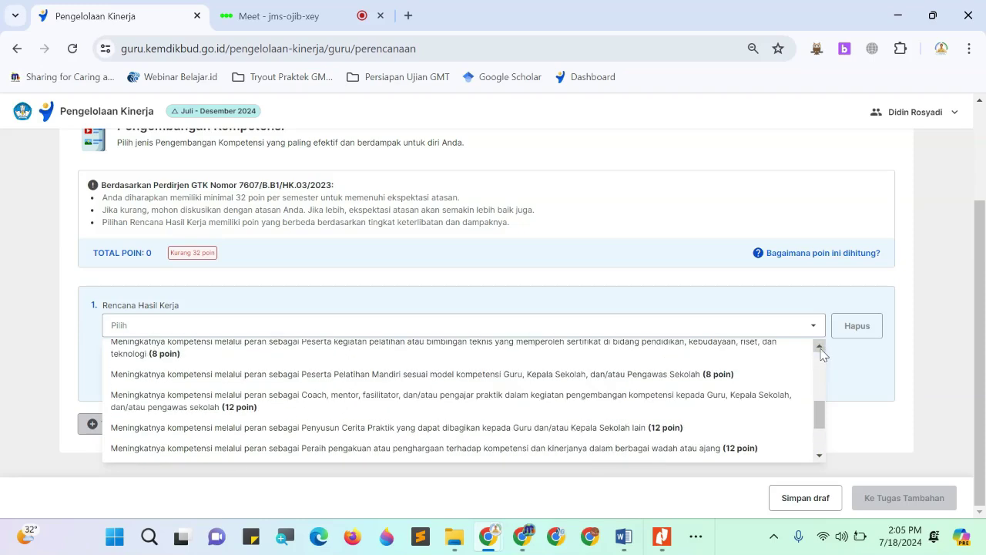
left_click(820, 346)
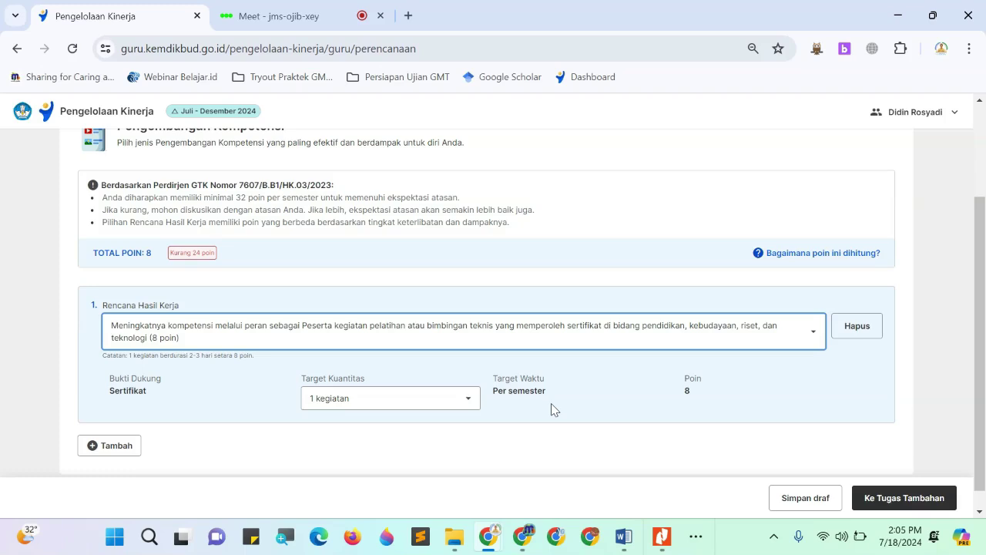
left_click(469, 401)
left_click(397, 450)
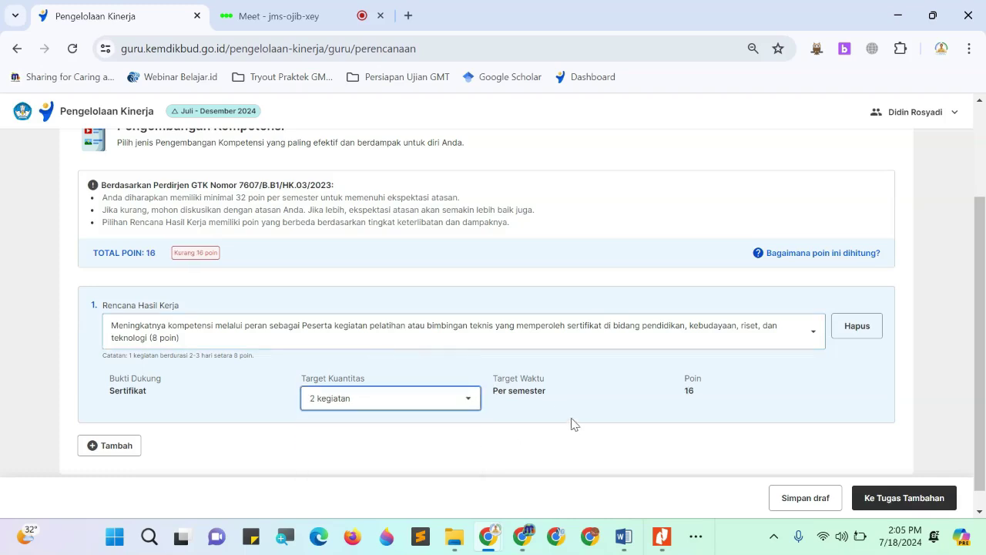
Add a second Rencana Hasil Kerja for Peserta berbagi praktik baik yang diselenggarakan komunitas belajar (4 poin).
scroll(589, 410, "down", 1)
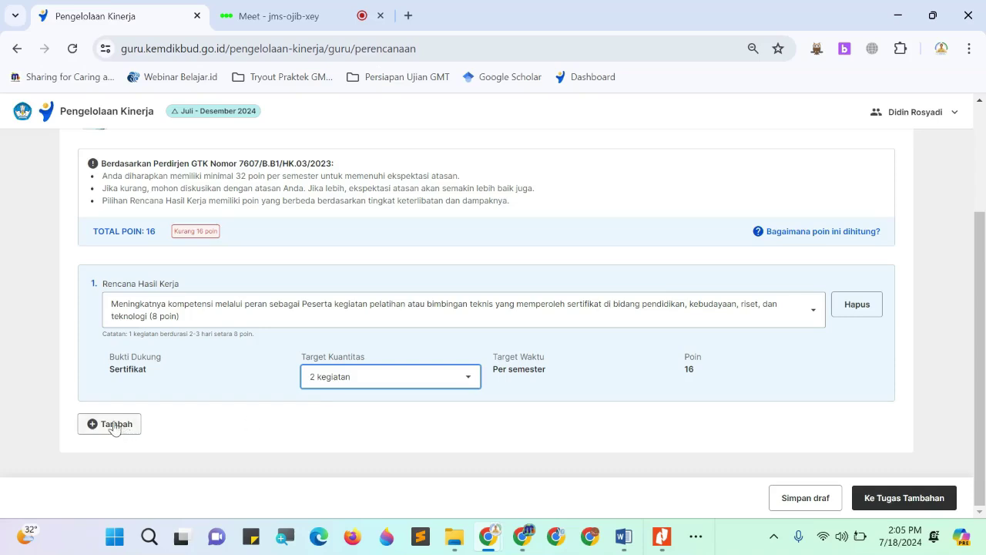
left_click(113, 424)
scroll(821, 399, "down", 1)
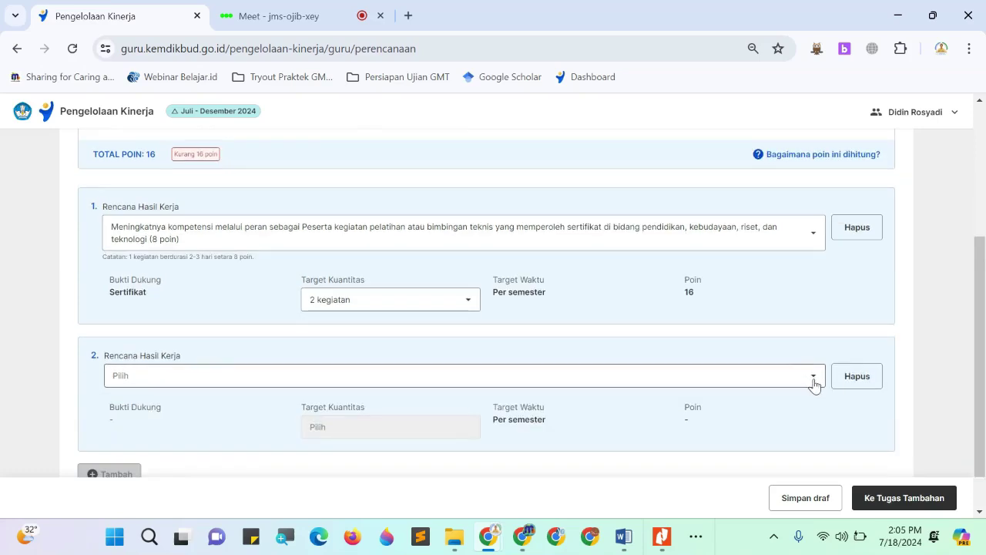
left_click(815, 378)
scroll(863, 418, "down", 1)
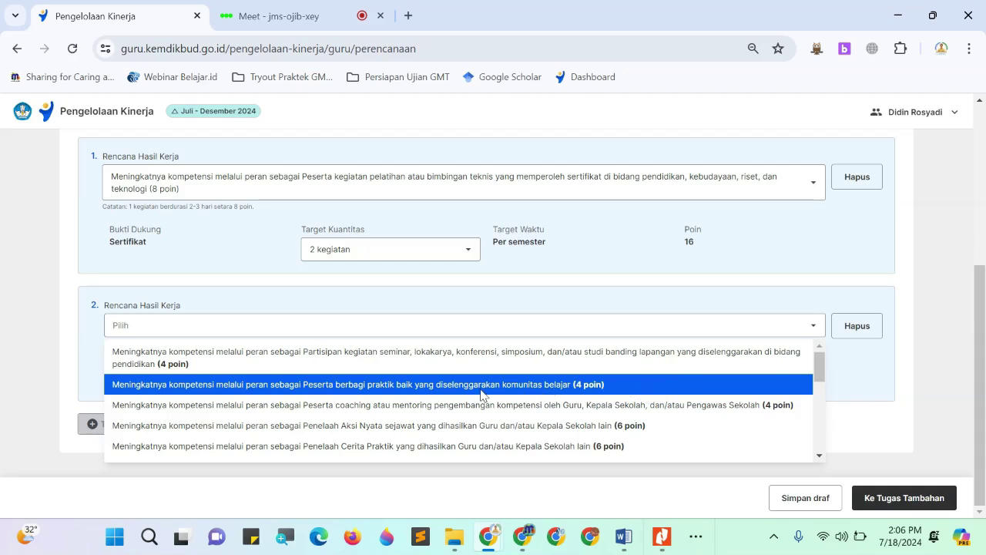
left_click(519, 391)
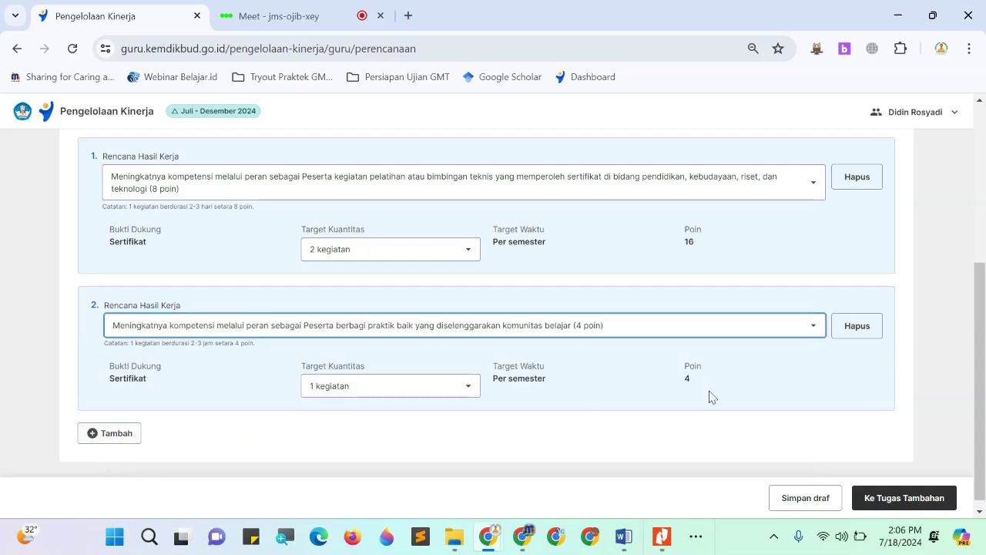
Set the second Rencana Hasil Kerja's target quantity to 2 kegiatan and check the point total.
left_click(468, 390)
left_click(671, 378)
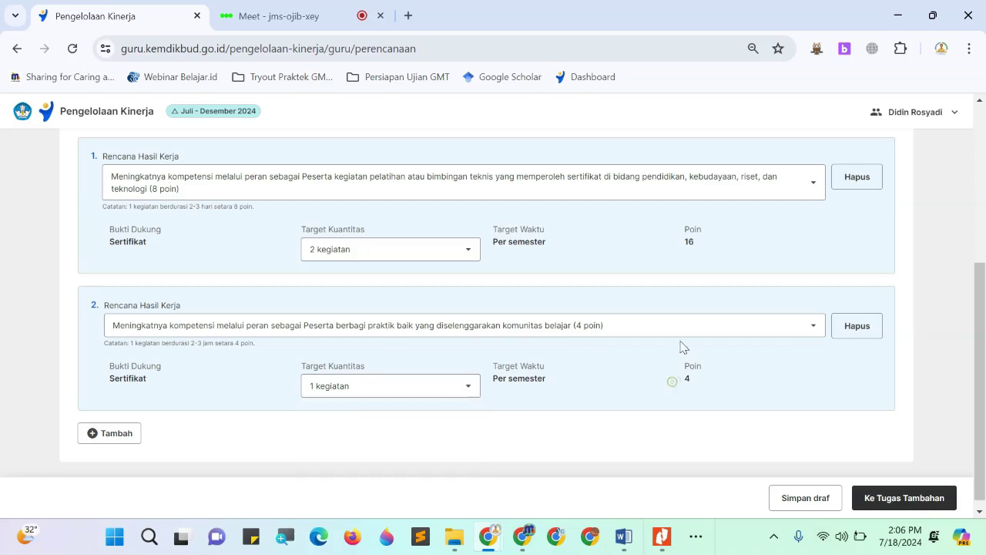
left_click(472, 386)
left_click(414, 434)
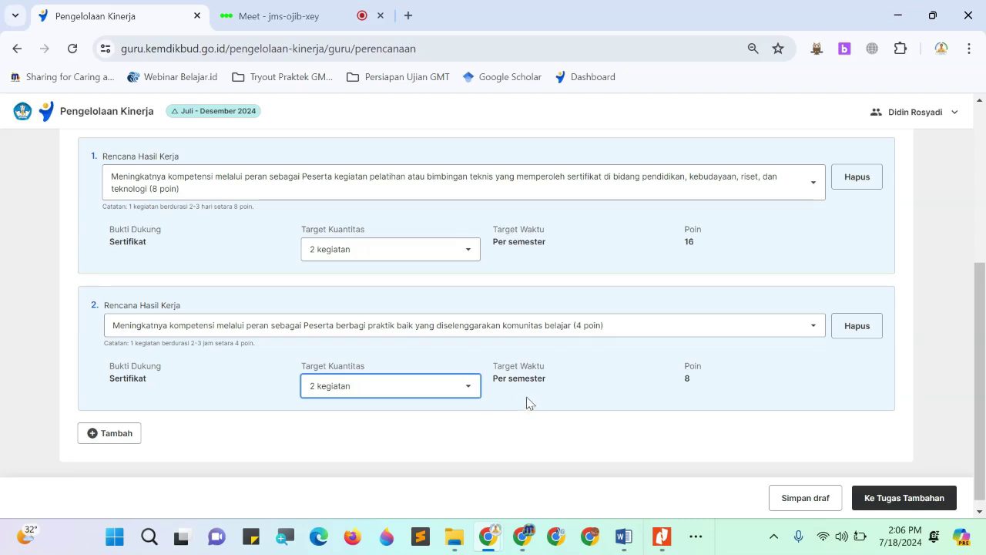
scroll(586, 390, "up", 3)
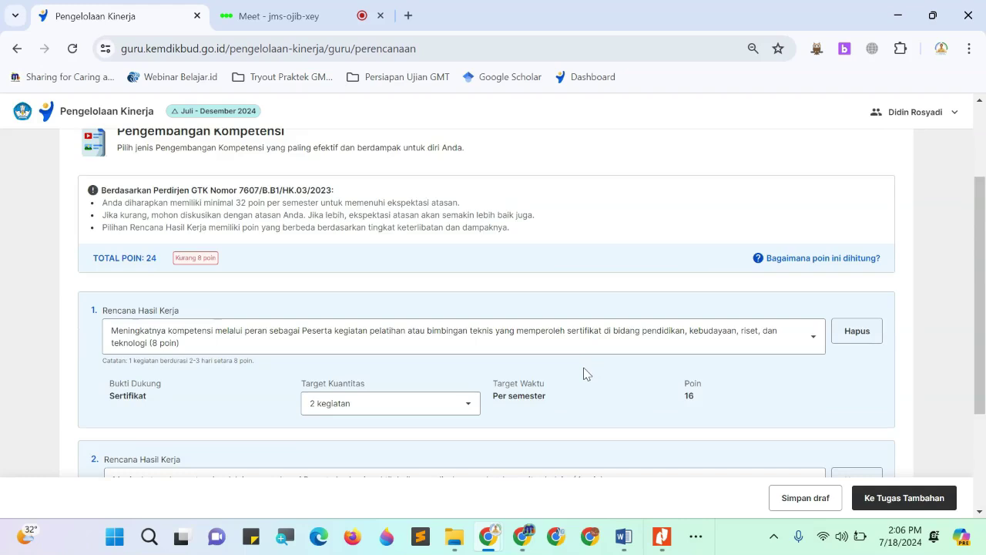
scroll(609, 391, "down", 3)
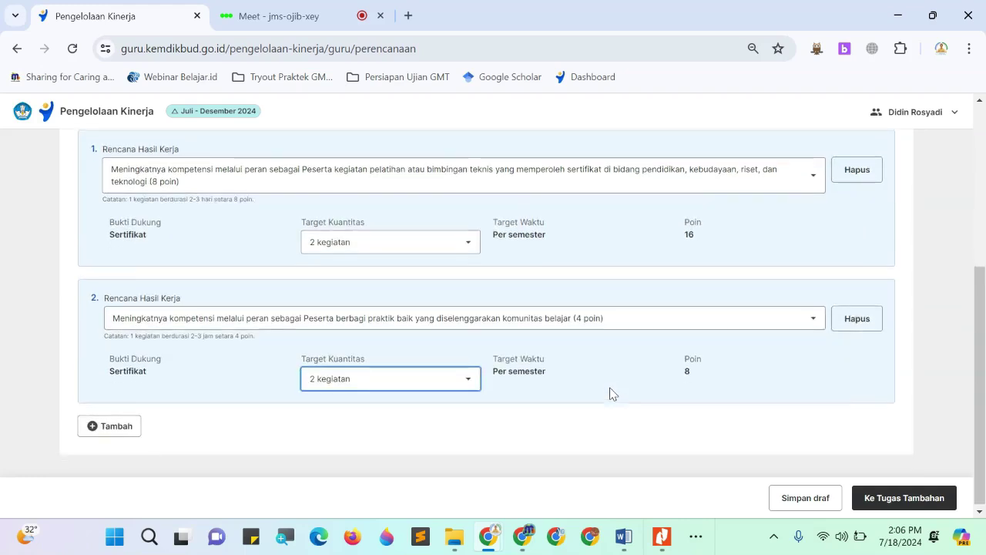
Add a third Rencana Hasil Kerja for Partisipan kegiatan seminar, lokakarya, konferensi, simposium, dan/atau studi banding (4 poin), with a target quantity of 2 kegiatan.
left_click(129, 434)
scroll(785, 392, "down", 1)
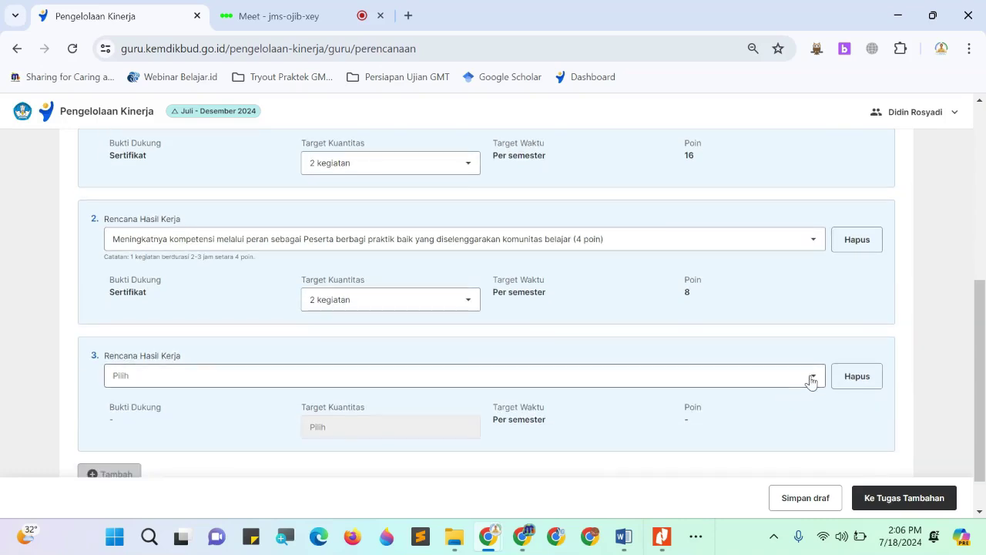
left_click(811, 380)
scroll(905, 429, "down", 1)
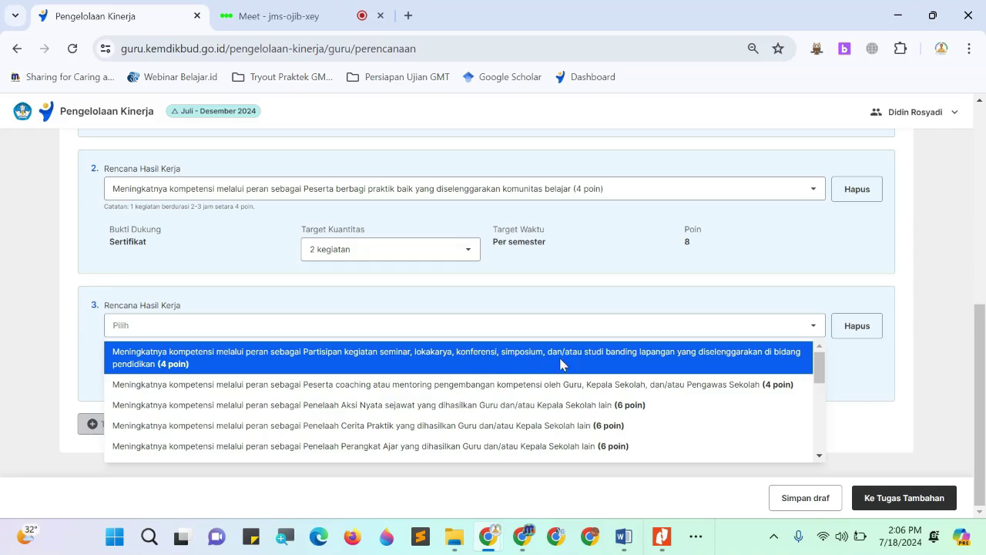
left_click(650, 361)
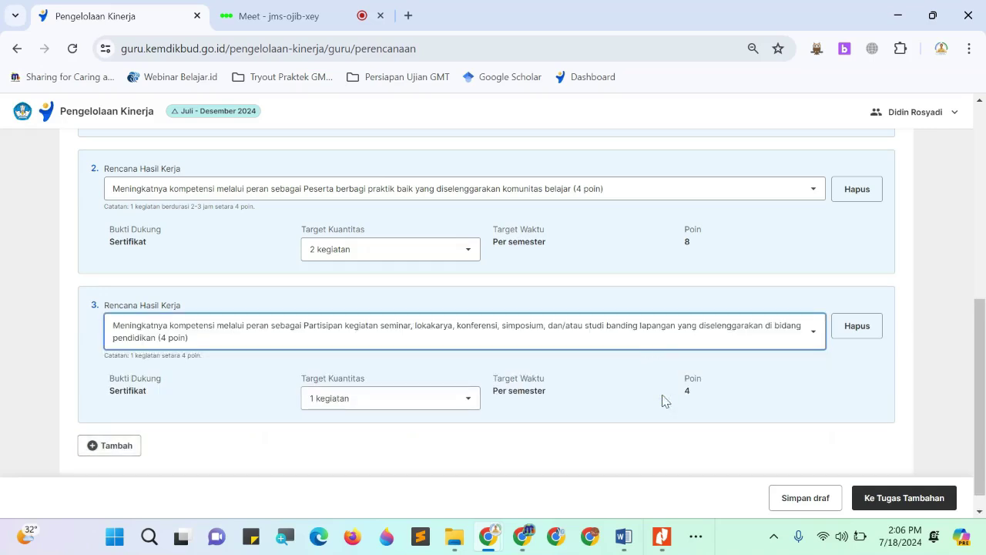
left_click(467, 407)
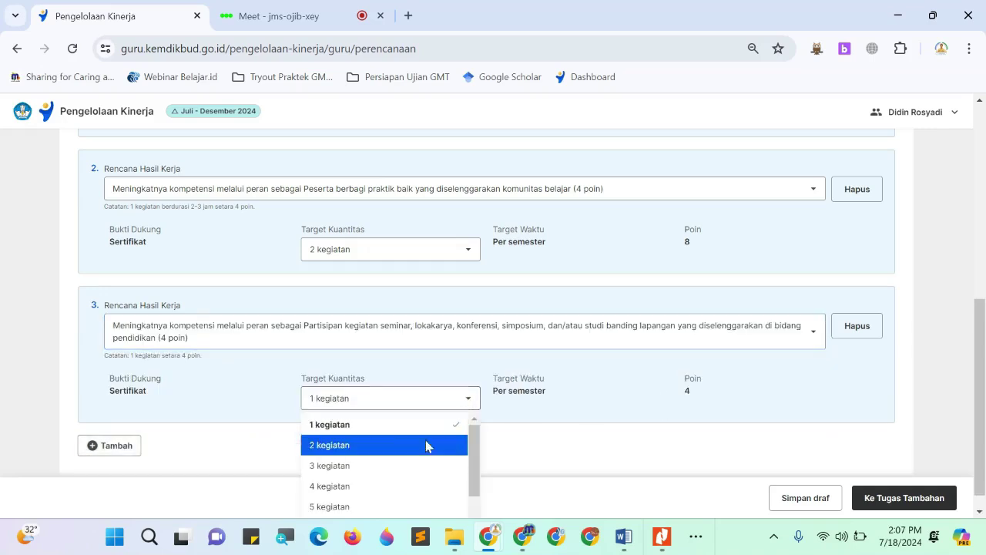
left_click(402, 450)
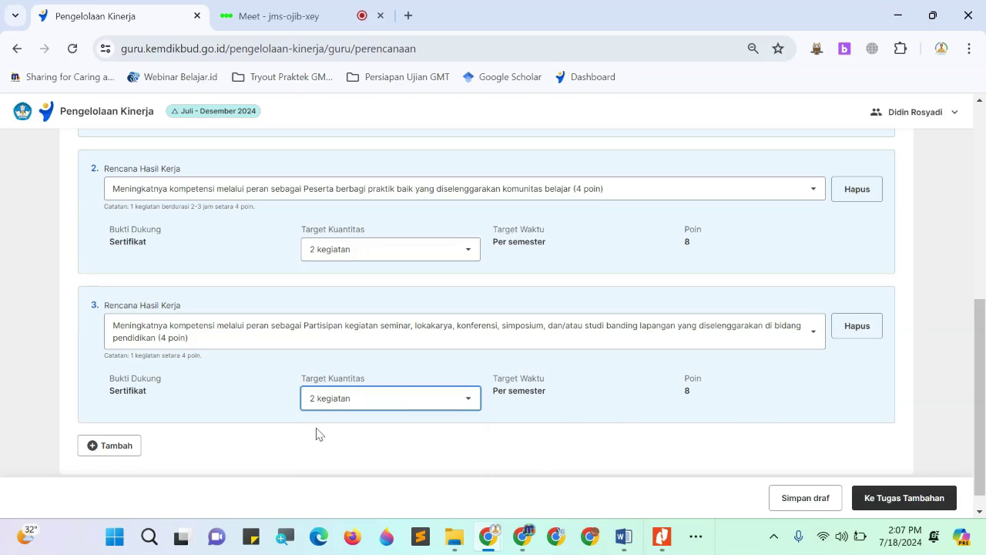
left_click(115, 447)
scroll(753, 427, "down", 1)
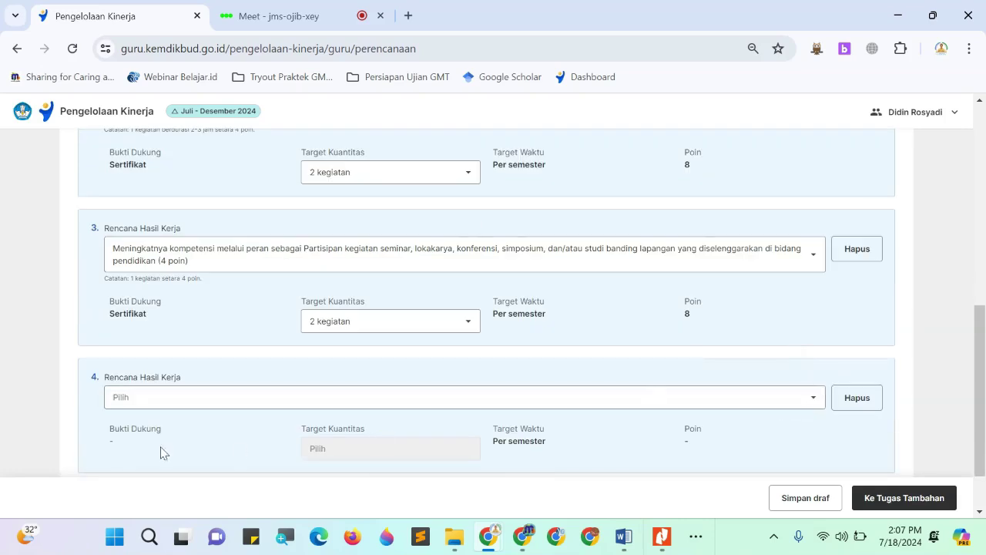
scroll(802, 423, "down", 1)
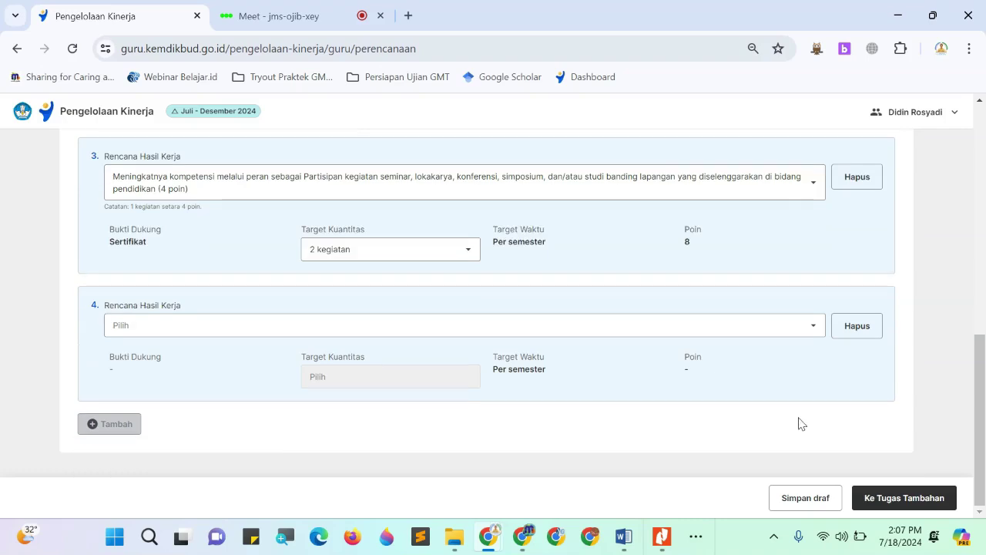
left_click(859, 336)
Check the TOTAL POIN and review the points of the three Rencana Hasil Kerja entries.
scroll(890, 347, "up", 2)
scroll(886, 339, "up", 1)
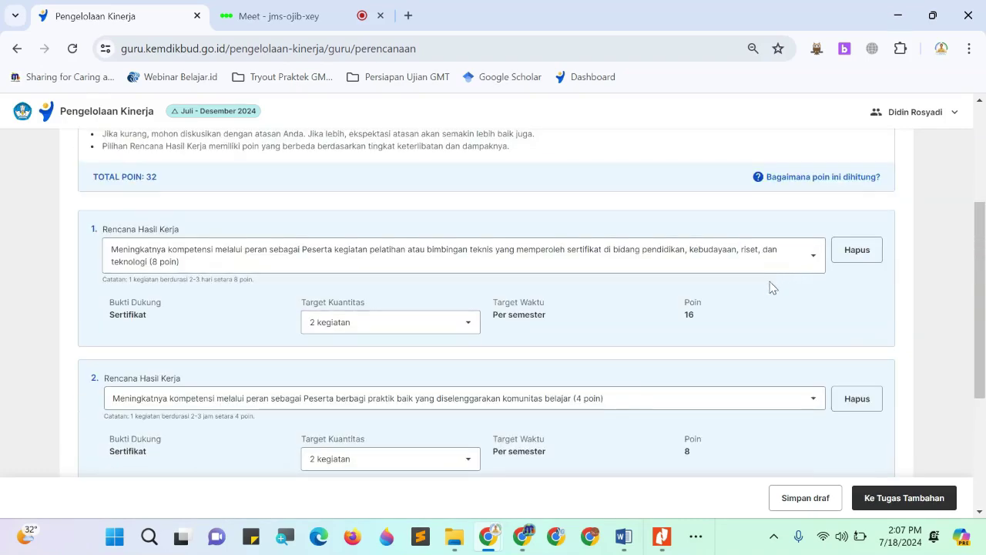
scroll(770, 293, "down", 1)
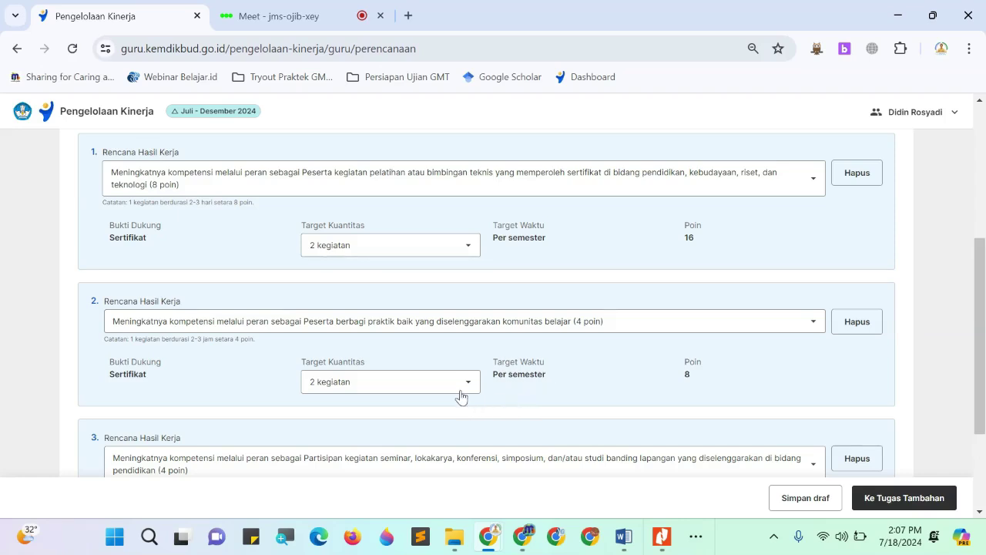
scroll(760, 377, "down", 1)
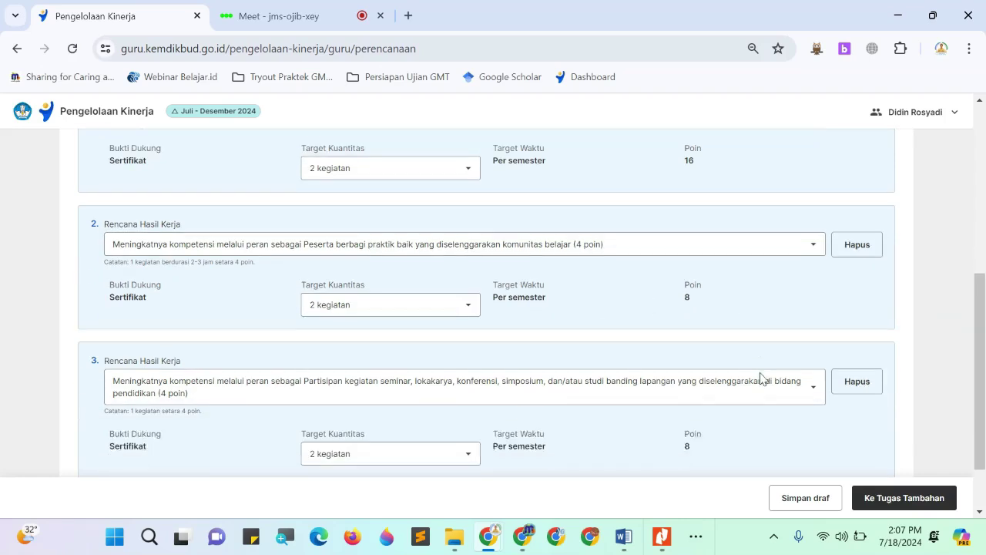
Reselect the seminar participant option for the third Rencana Hasil Kerja, set its target quantity to 2 kegiatan again and check the point total.
left_click(206, 390)
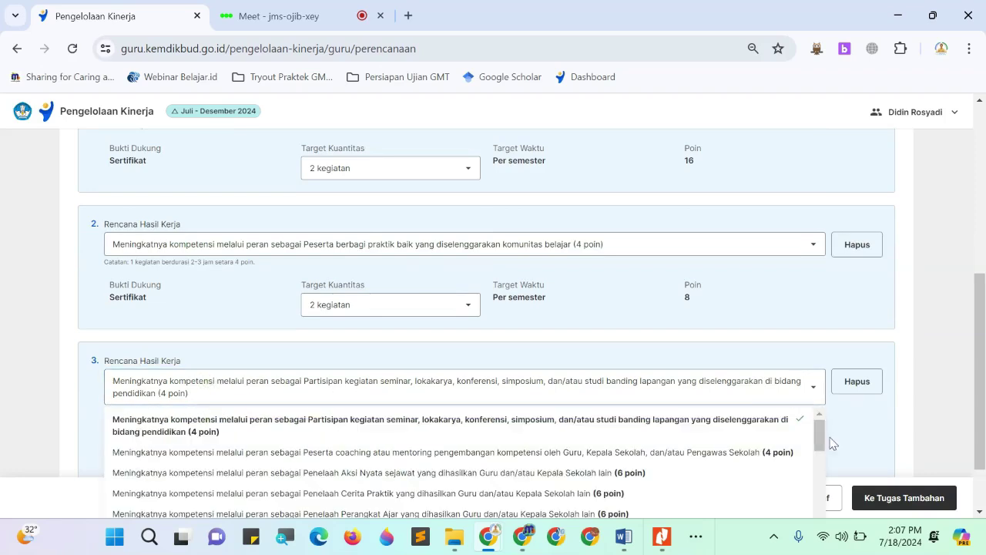
left_click(622, 434)
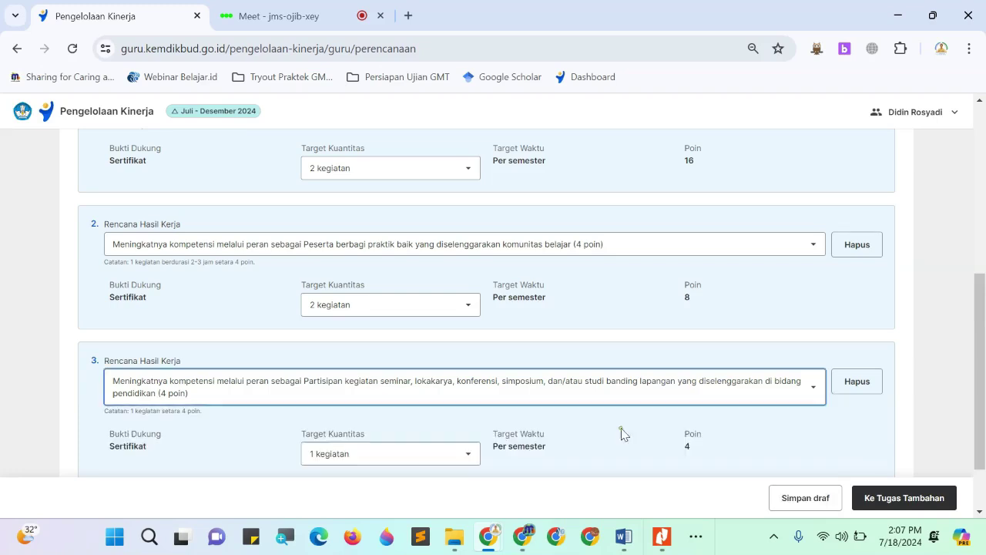
left_click(468, 456)
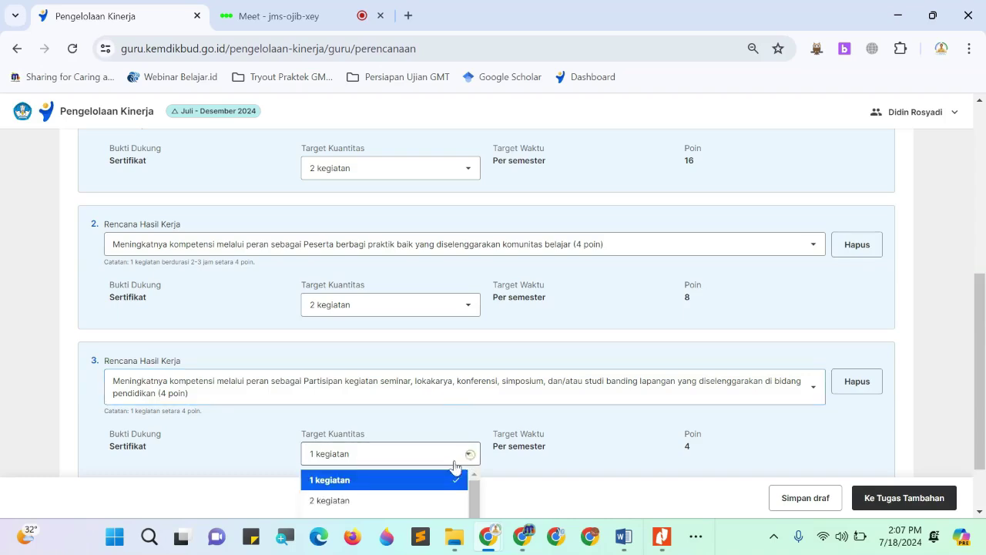
left_click(399, 500)
scroll(933, 369, "up", 2)
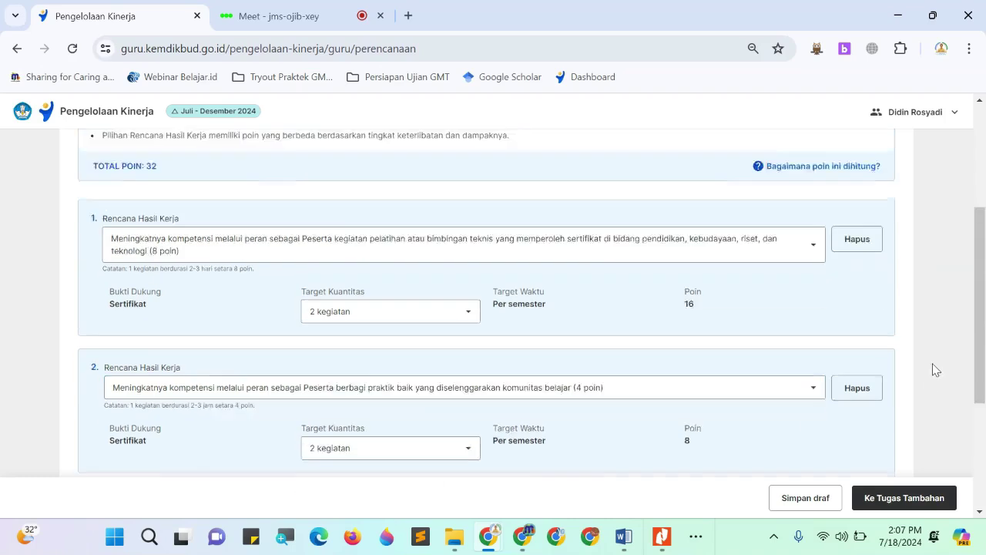
scroll(932, 370, "up", 3)
scroll(932, 370, "down", 6)
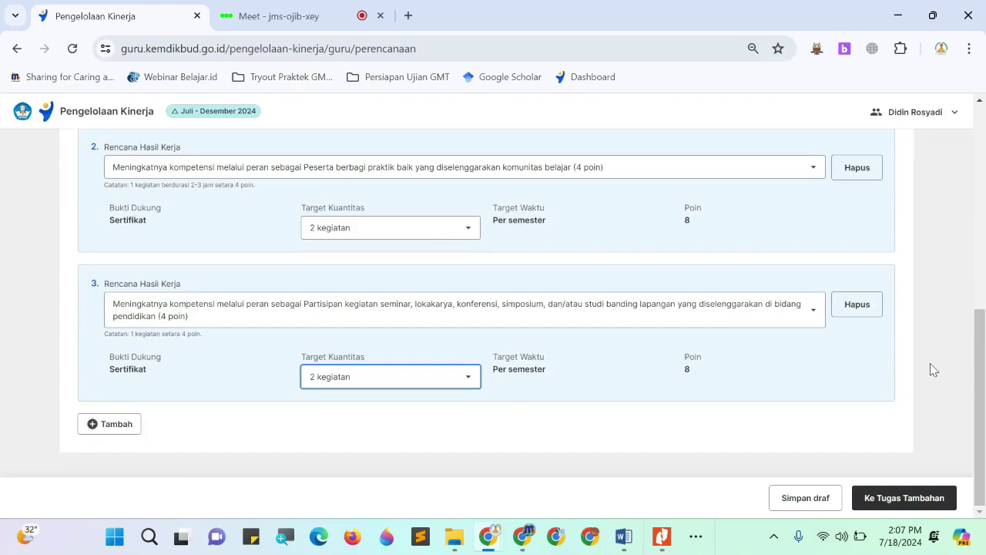
Add a fourth Rencana Hasil Kerja for Peserta Pelatihan Mandiri sesuai model kompetensi Guru, Kepala Sekolah, dan/atau Pengawas Sekolah (8 poin).
left_click(111, 424)
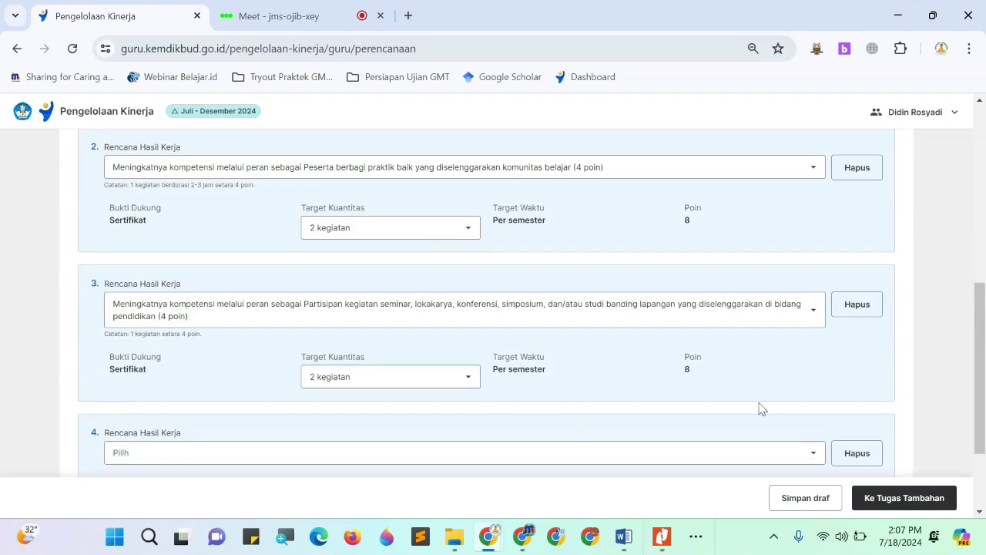
scroll(759, 408, "down", 1)
left_click(812, 376)
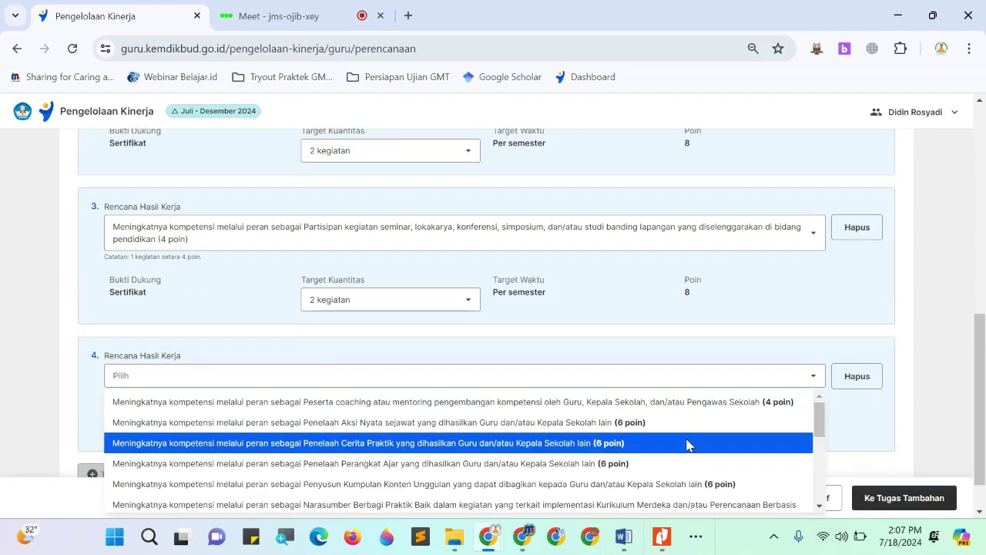
scroll(688, 444, "down", 1)
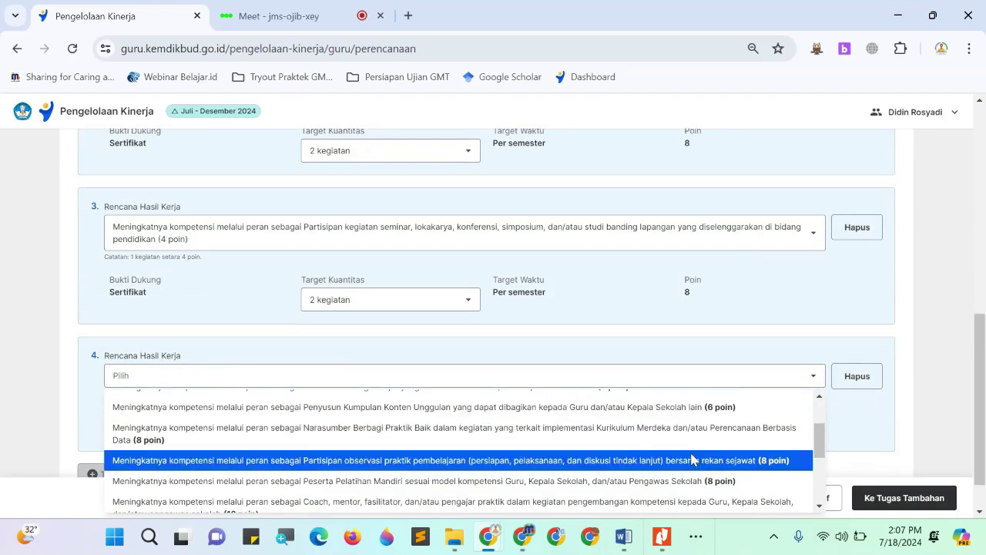
left_click(635, 480)
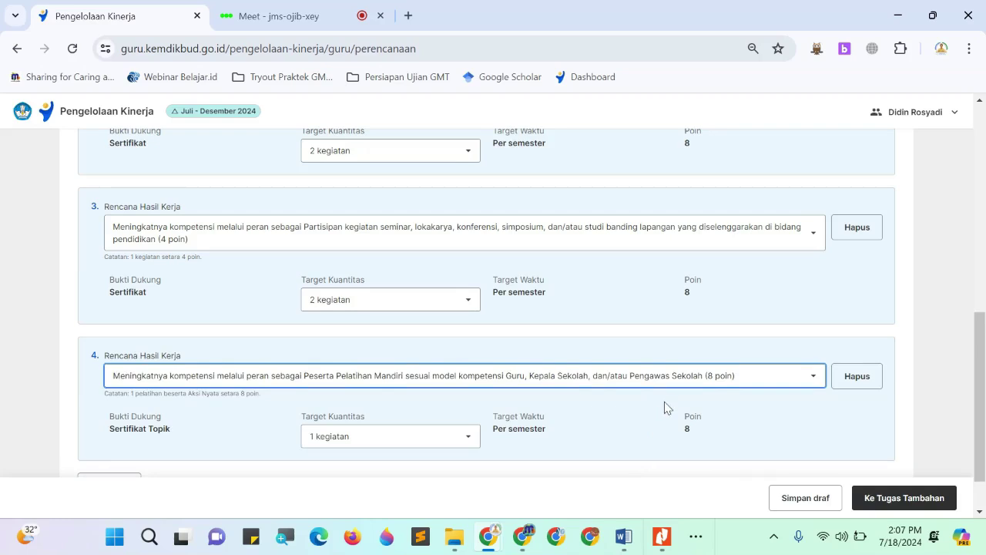
Check the updated TOTAL POIN and the fourth Rencana Hasil Kerja's points in Pengembangan Kompetensi.
scroll(664, 402, "down", 1)
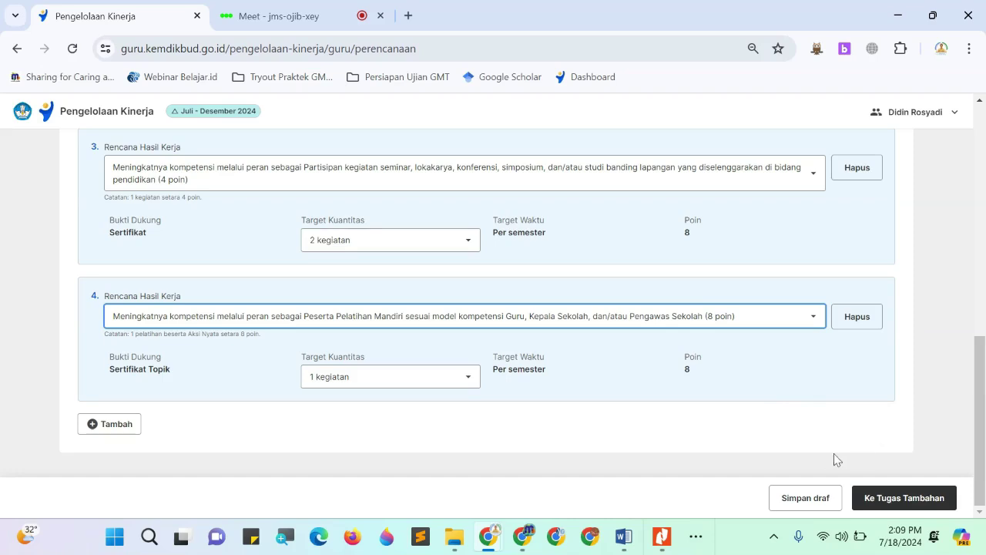
scroll(848, 369, "up", 10)
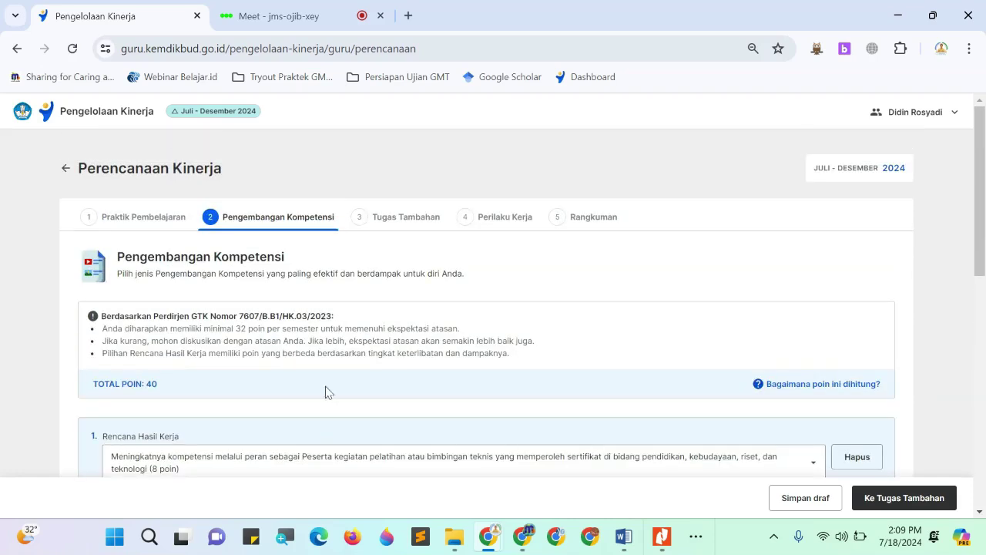
double_click(152, 384)
left_click(222, 394)
scroll(570, 393, "down", 7)
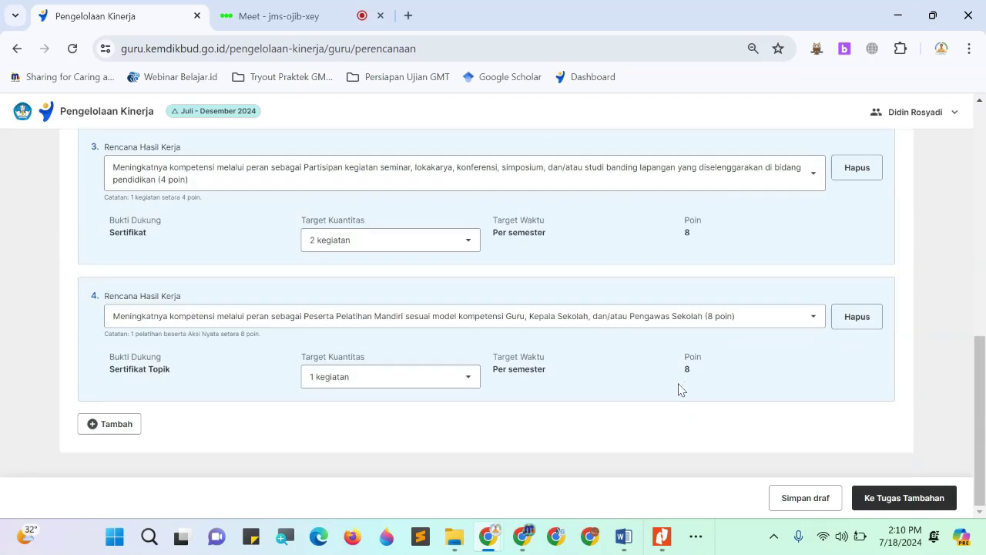
Continue to Tugas Tambahan and set the first Rencana Hasil Kerja to the additional duty of Wakil Kepala Satuan Pendidikan.
left_click(903, 506)
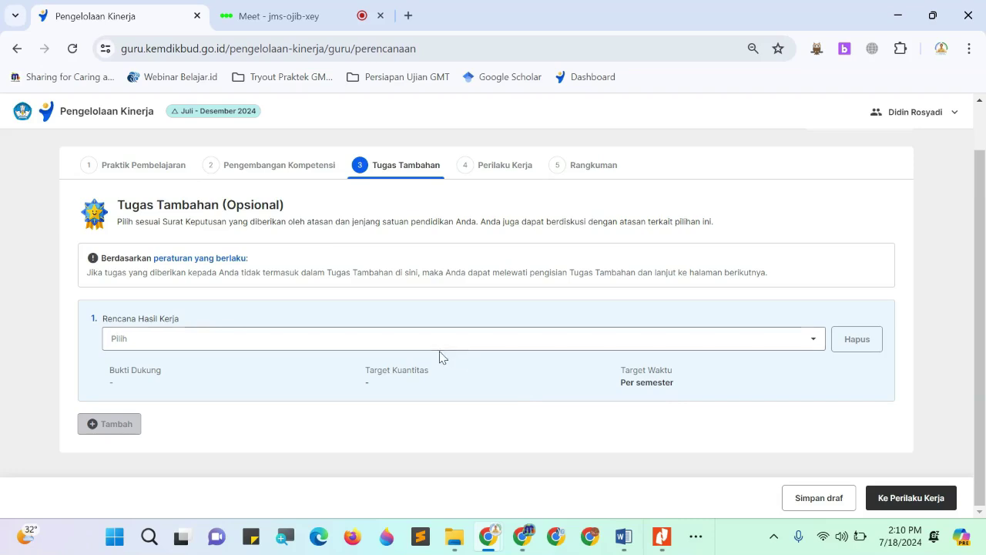
left_click(737, 346)
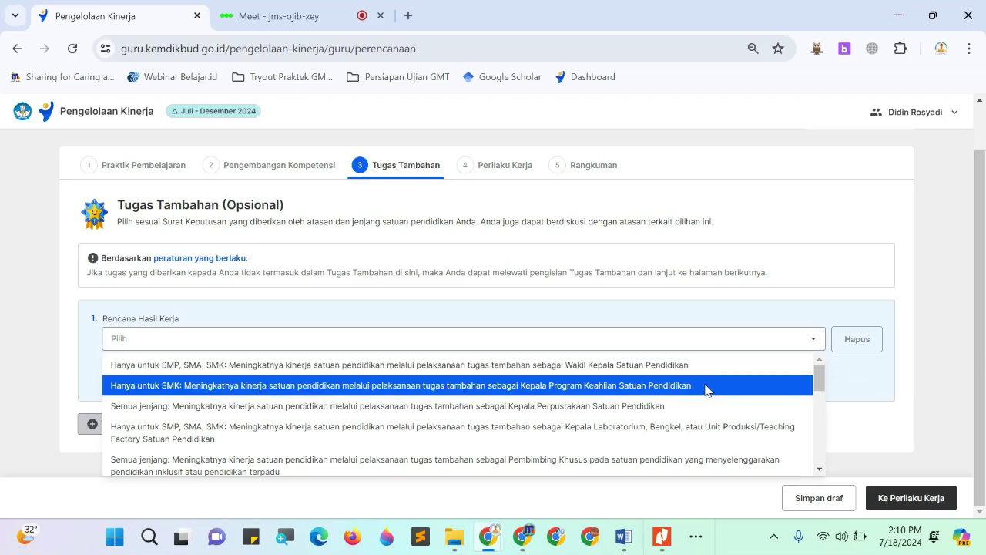
left_click(636, 368)
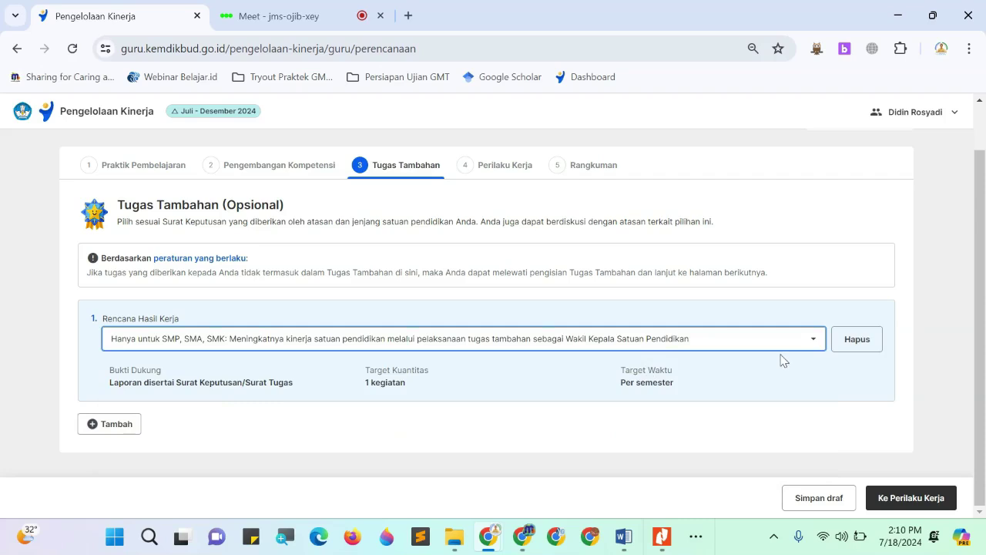
Add a second Rencana Hasil Kerja for the additional duty of Pembina Ekstrakurikuler and continue to Perilaku Kerja.
left_click(114, 426)
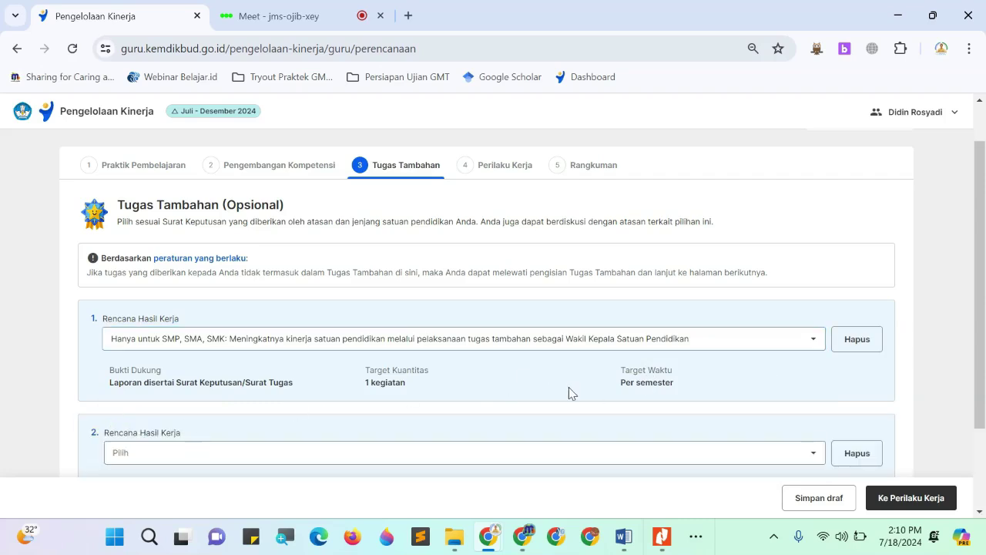
scroll(566, 394, "down", 1)
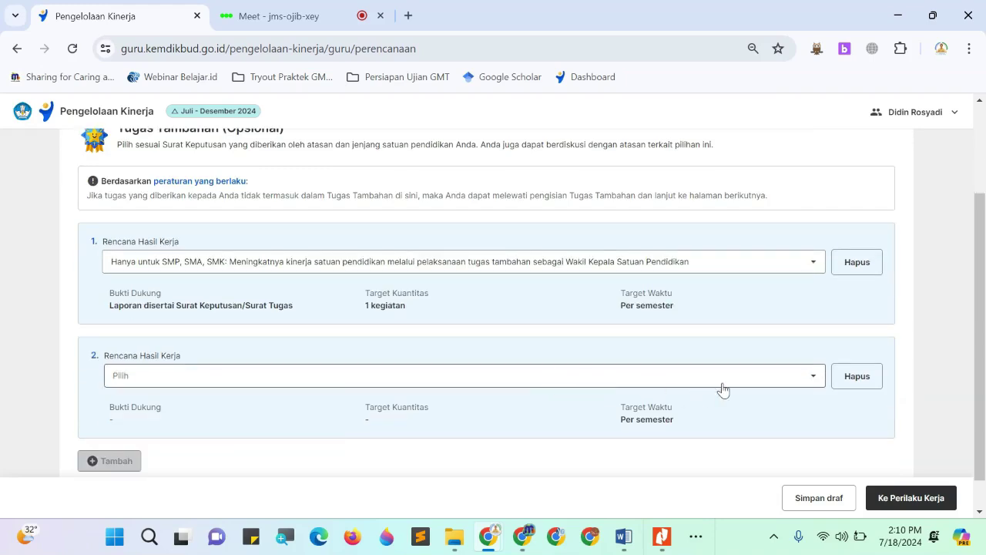
left_click(814, 382)
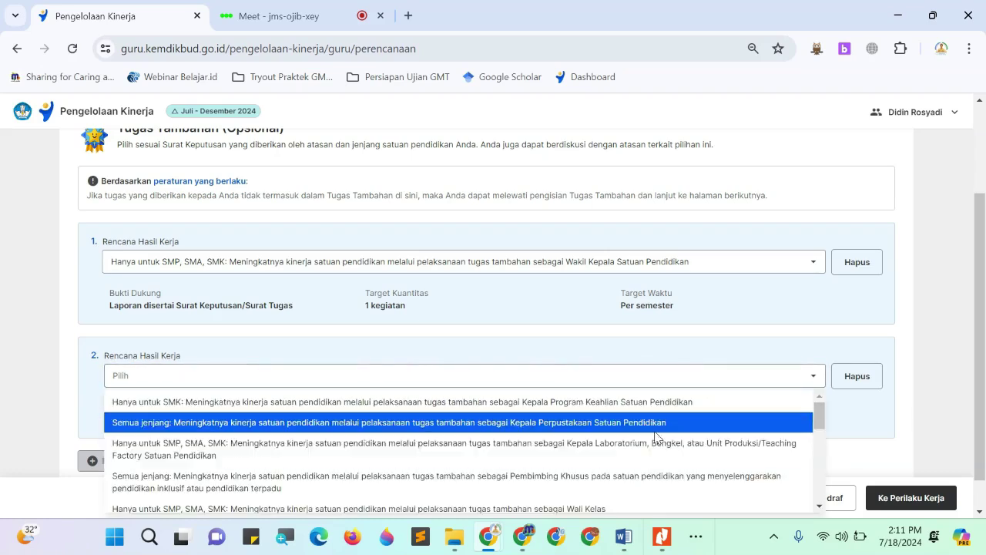
scroll(863, 447, "down", 1)
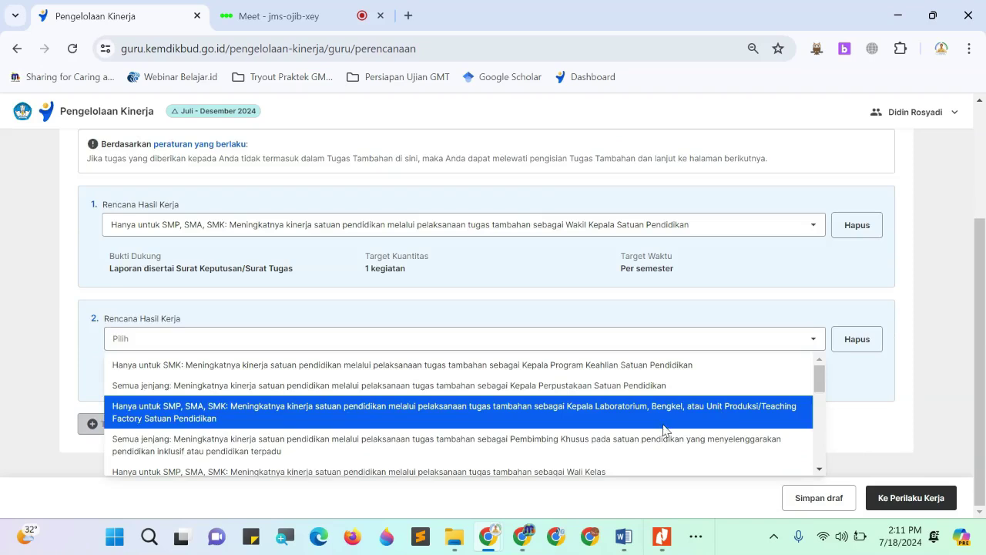
scroll(664, 429, "down", 3)
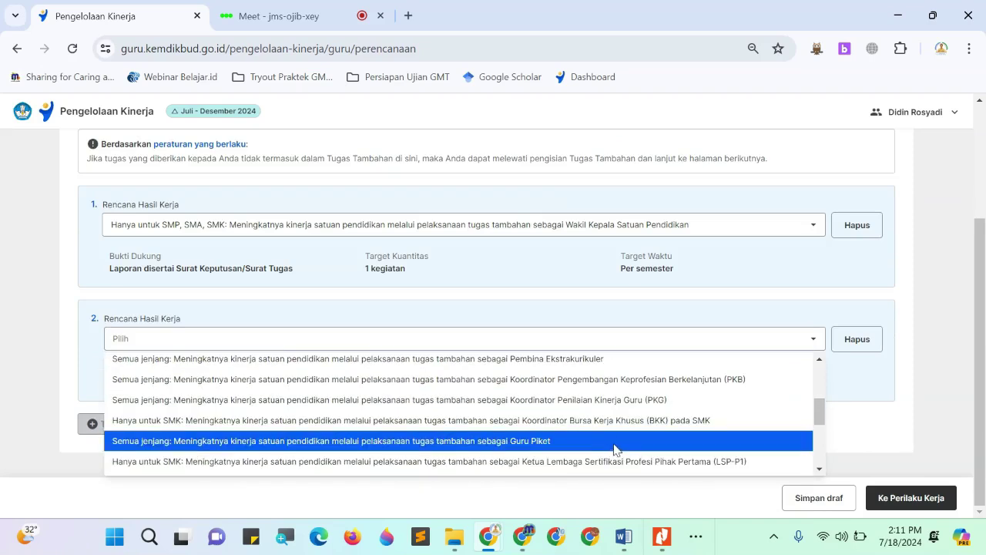
scroll(642, 463, "down", 2)
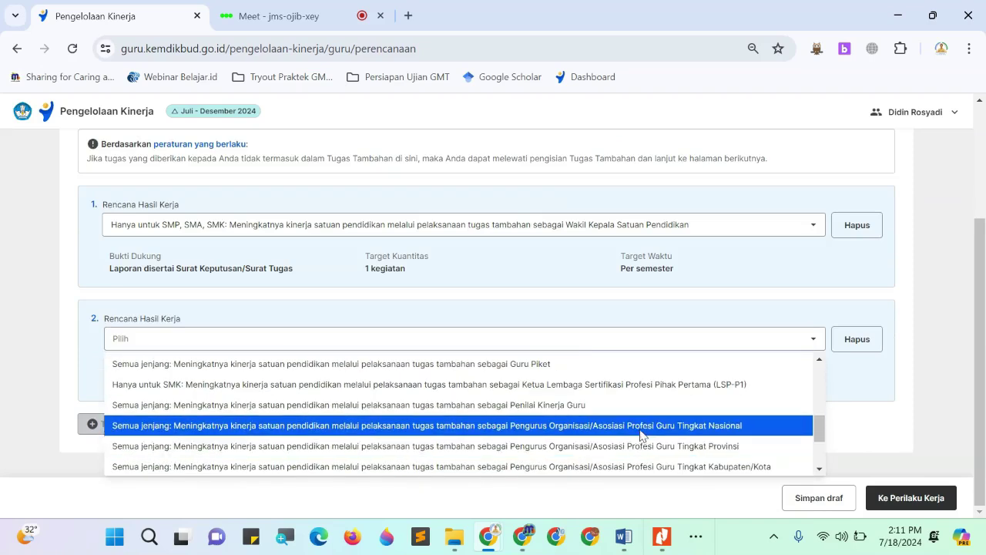
scroll(636, 429, "up", 2)
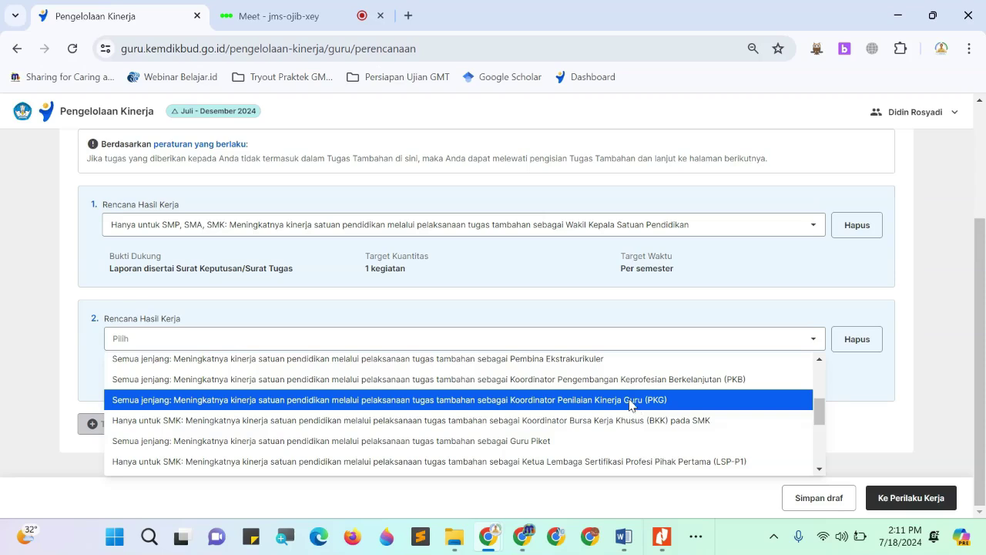
scroll(629, 405, "up", 1)
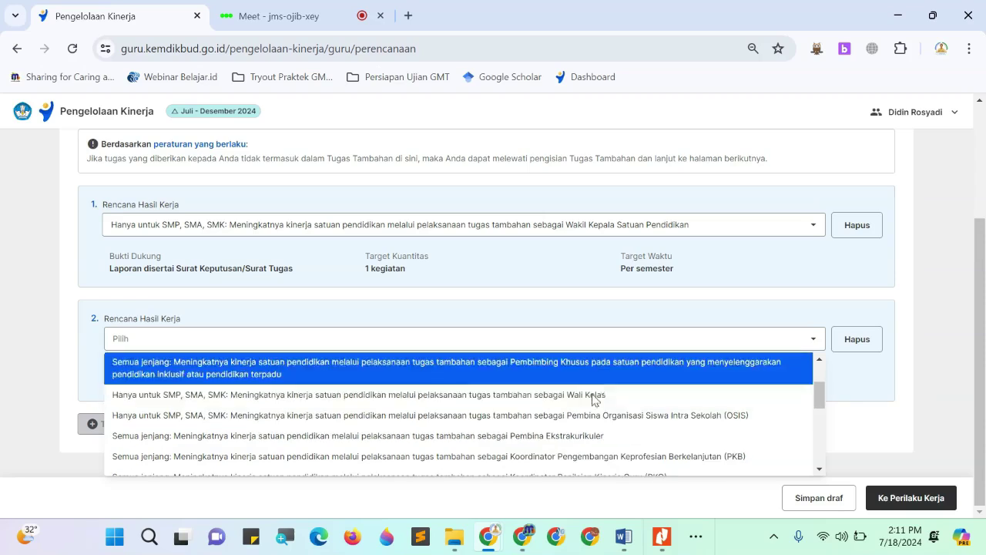
left_click(587, 436)
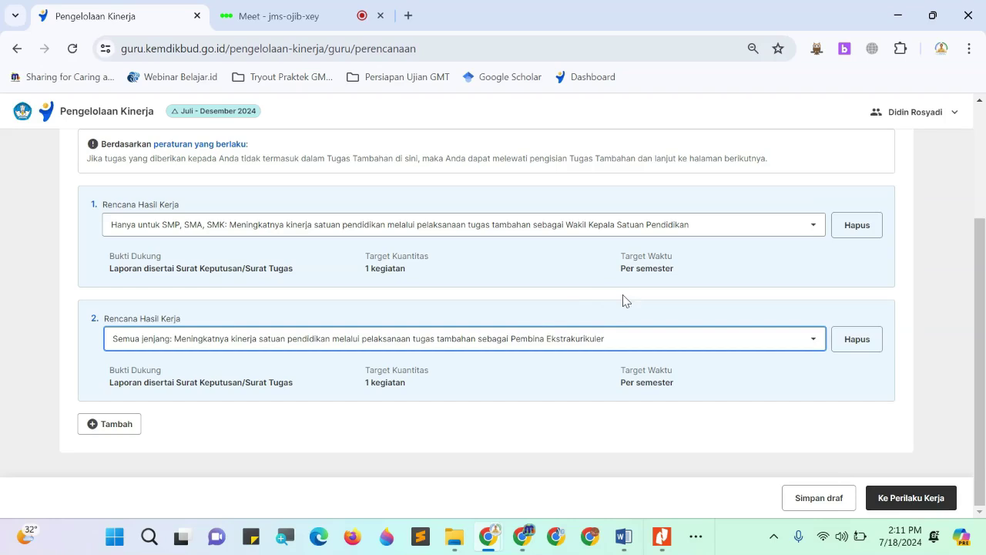
left_click(919, 505)
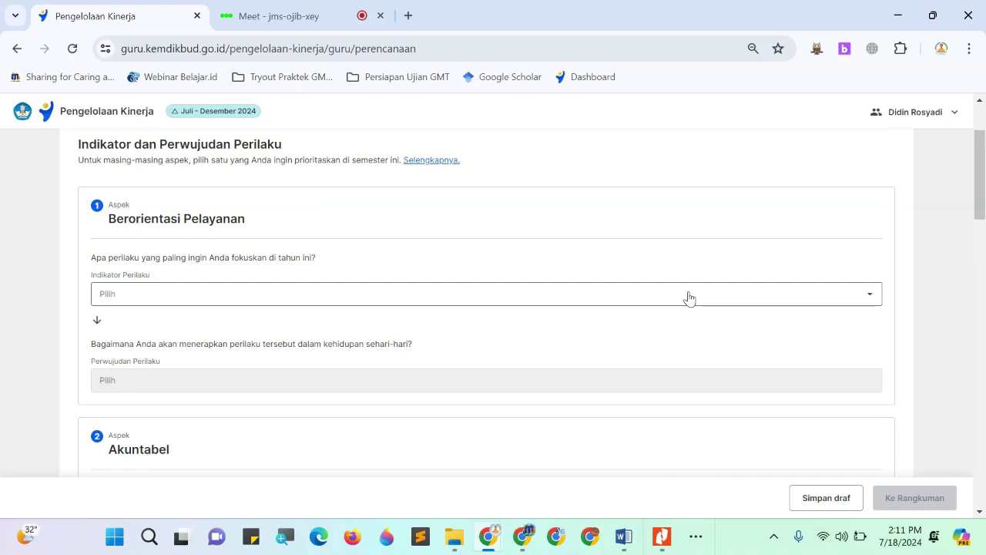
For Berorientasi Pelayanan, choose the indicator "Memahami kebutuhan peserta didik dan berusaha memenuhinya" and the perwujudan "Mengidentifikasi kebutuhan peserta didik secara proaktif".
left_click(689, 298)
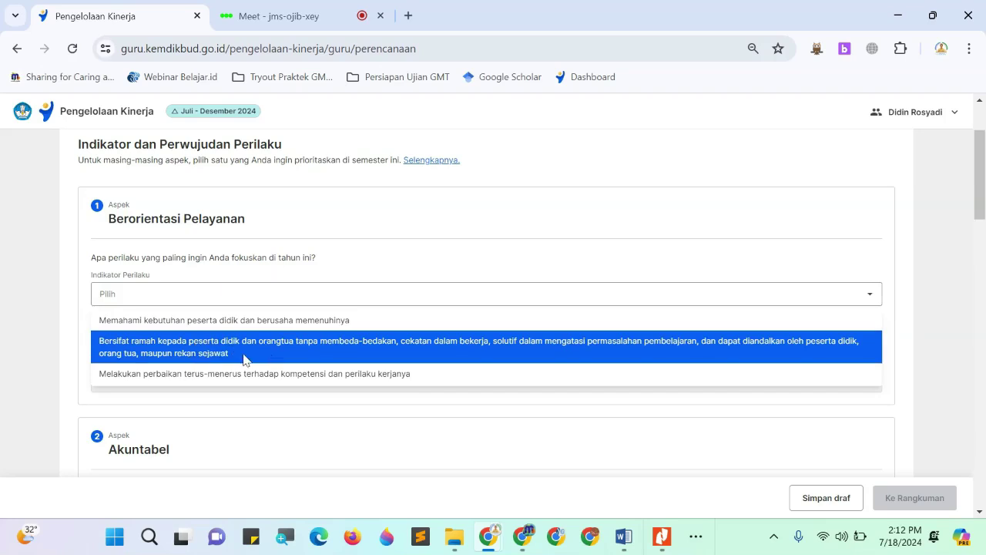
scroll(207, 377, "down", 1)
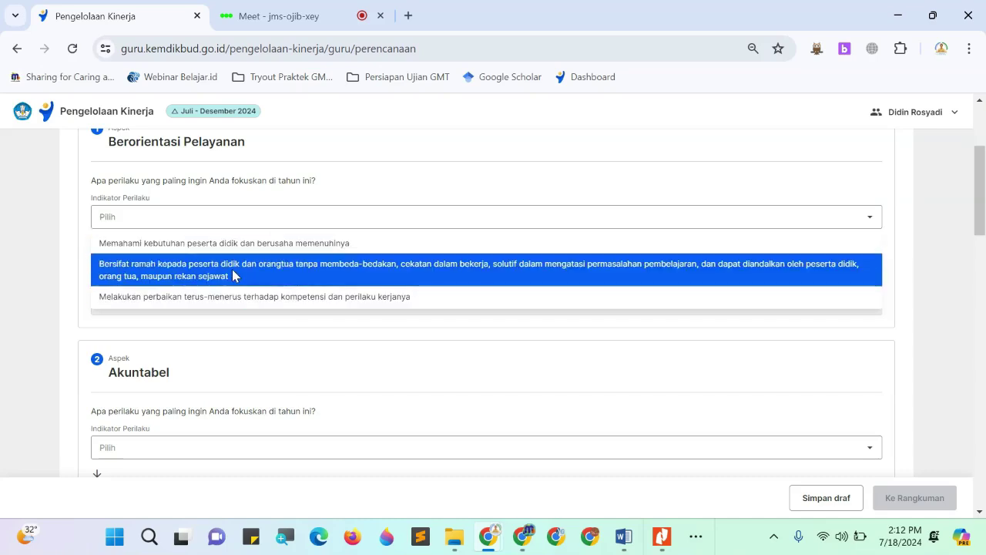
left_click(231, 245)
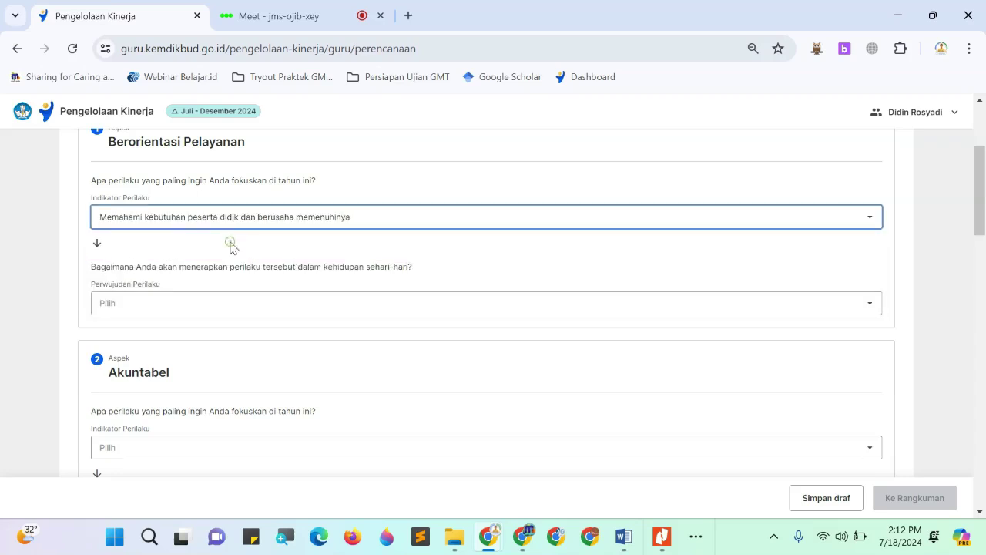
left_click(341, 302)
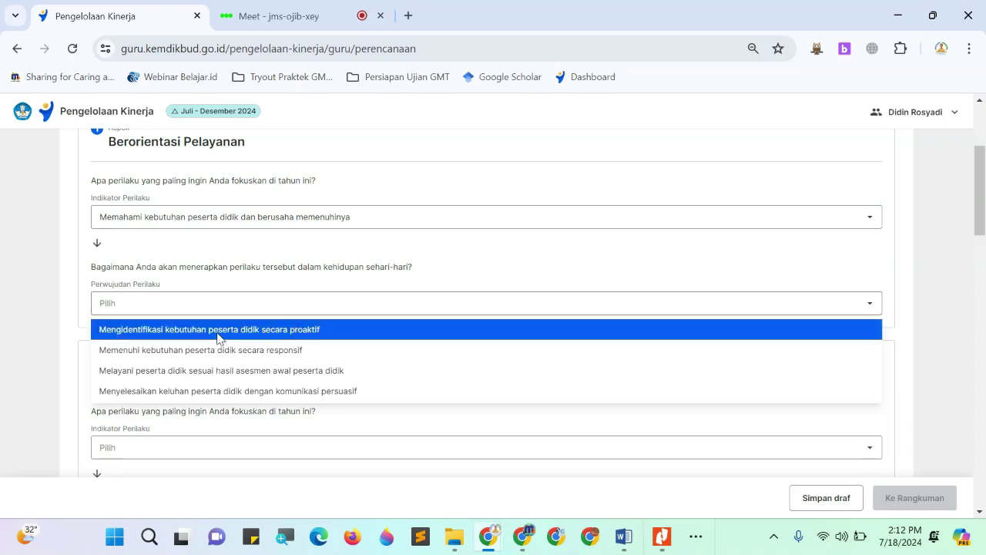
left_click(247, 330)
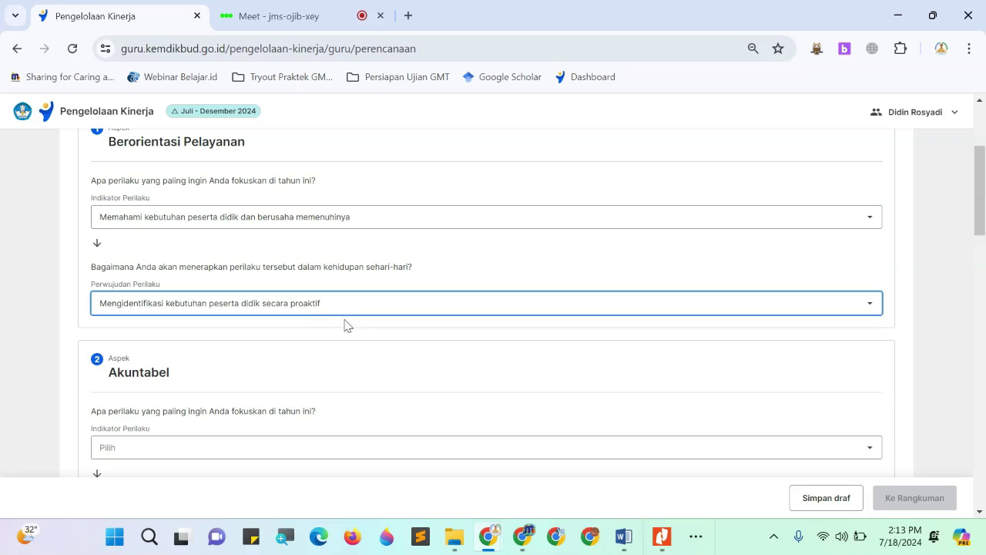
For Akuntabel, choose the indicator "Melaksanakan tugas dengan jujur, bertanggung jawab, cermat, disiplin, dan berintegritas tinggi" and the perwujudan "Melaksanakan pekerjaan sesuai dengan ketentuan".
scroll(397, 353, "down", 2)
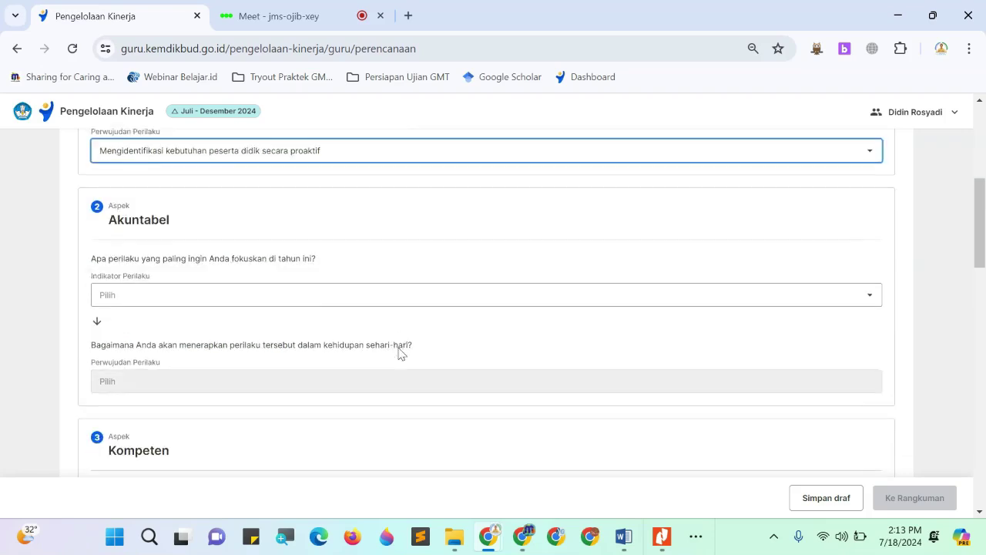
left_click(300, 299)
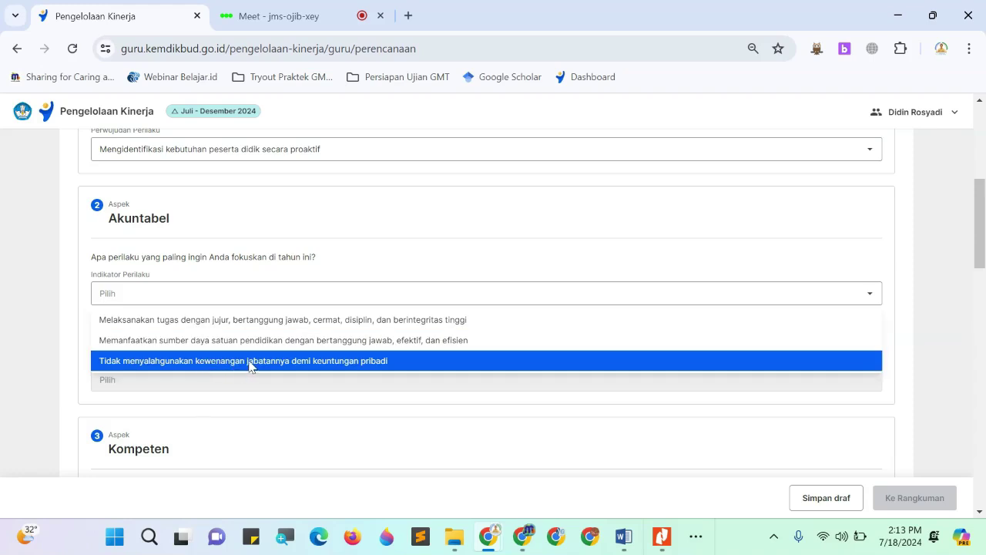
left_click(259, 322)
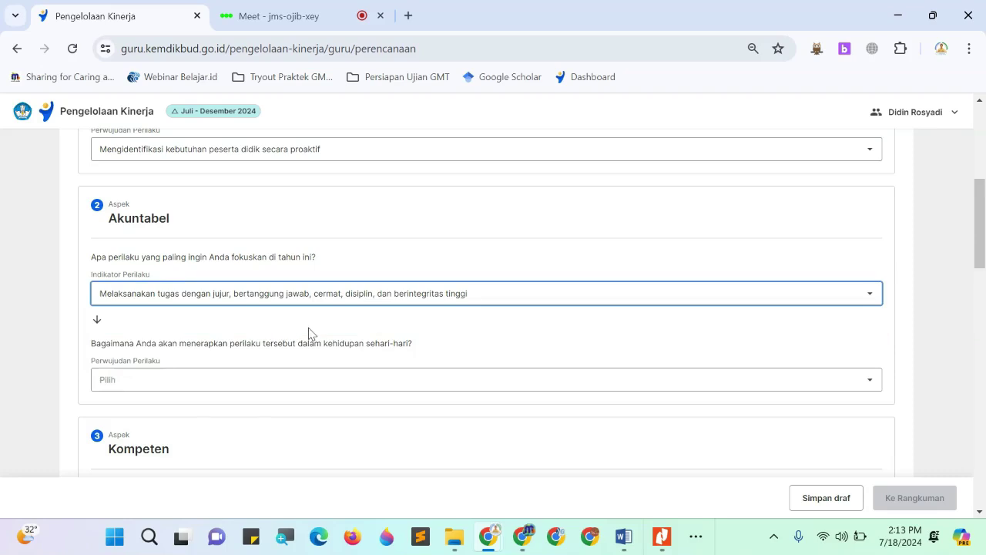
scroll(334, 319, "down", 1)
left_click(321, 309)
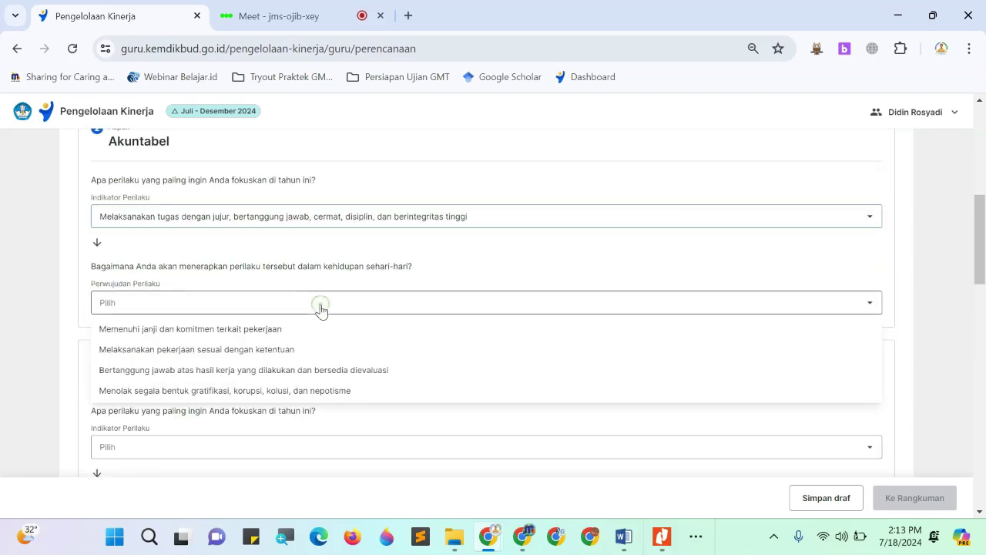
left_click(200, 351)
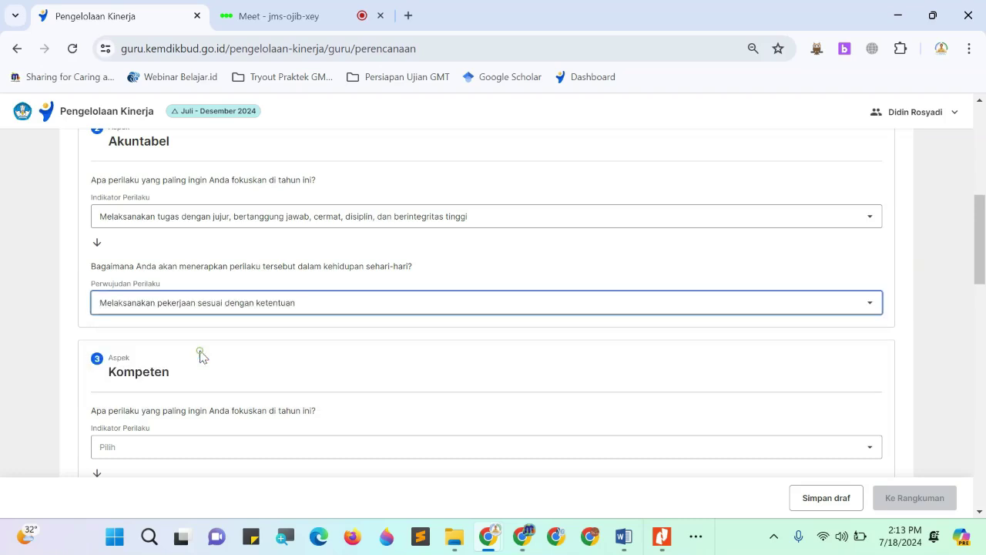
left_click(278, 304)
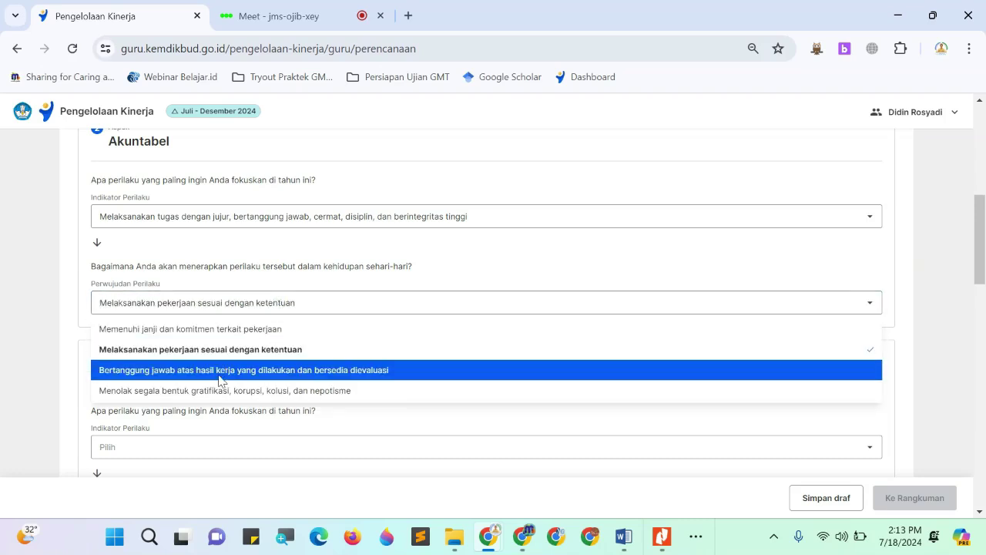
left_click(285, 351)
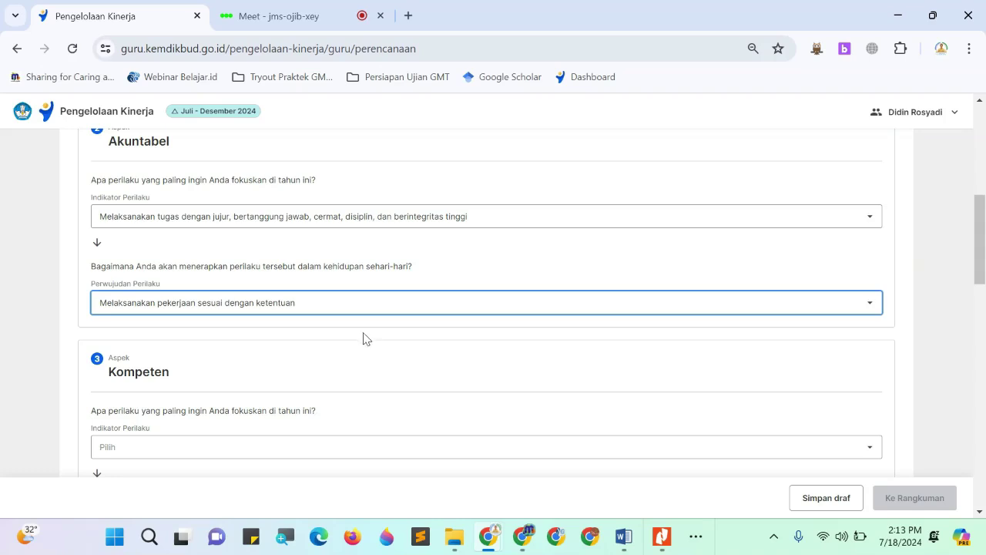
For Kompeten, choose "Menunjukkan penguasaan kompetensi yang memadai dalam melakukan kinerja" and "Berdiskusi dengan rekan kerja, atasan, peserta didik, dan masyarakat atau dunia kerja untuk mencari solusi".
scroll(363, 337, "down", 1)
left_click(361, 369)
scroll(359, 379, "down", 1)
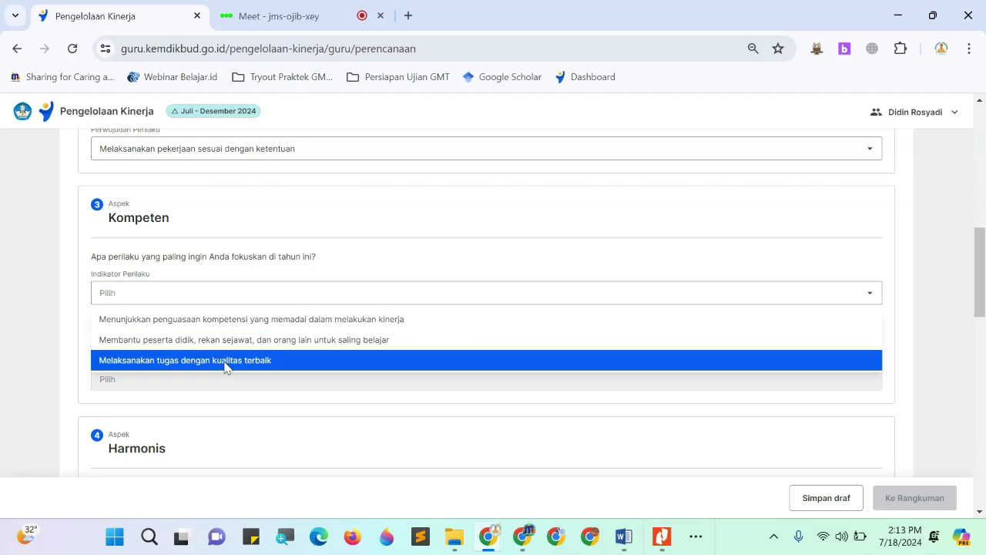
left_click(239, 322)
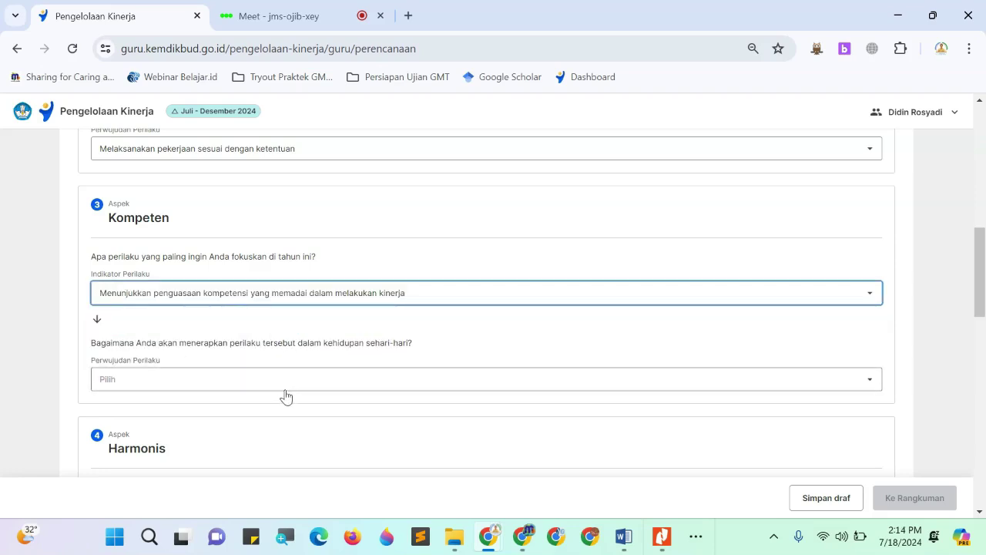
scroll(285, 396, "down", 1)
left_click(260, 304)
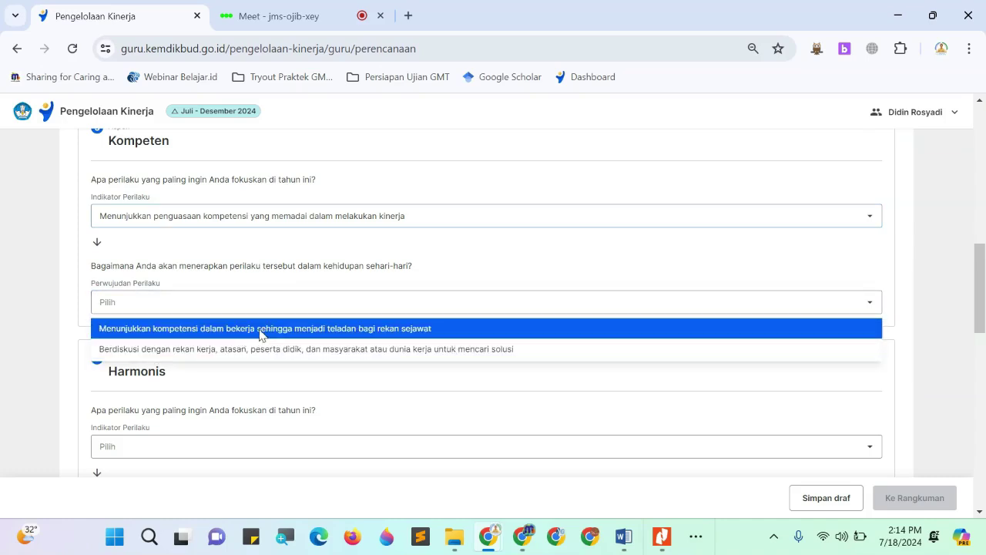
left_click(236, 350)
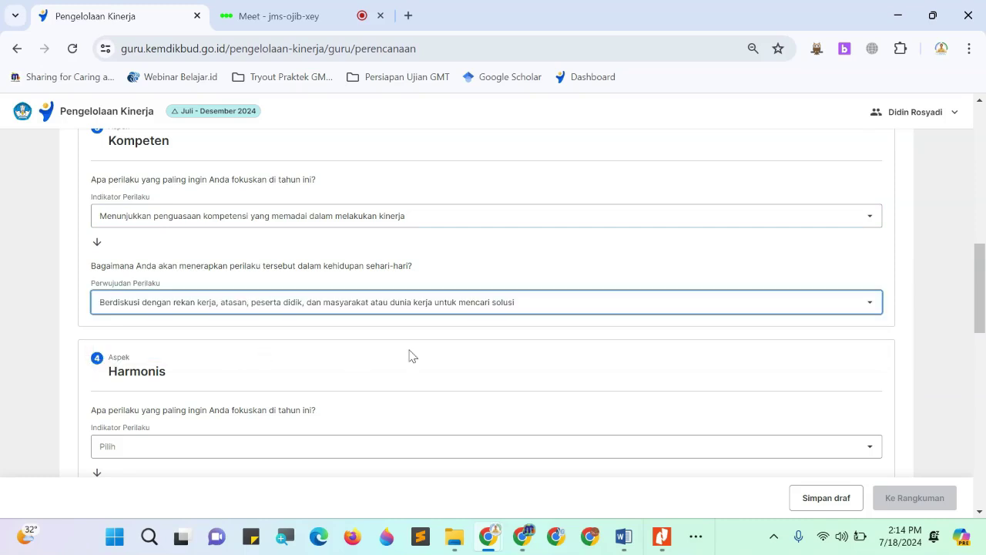
For Harmonis, choose "Menghargai setiap warga satuan pendidikan apapun latar belakangnya" and "Menjaga hubungan yang baik dengan rekan kerja, atasan, peserta didik, dan masyarakat atau dunia kerja".
scroll(389, 350, "down", 1)
scroll(388, 350, "down", 2)
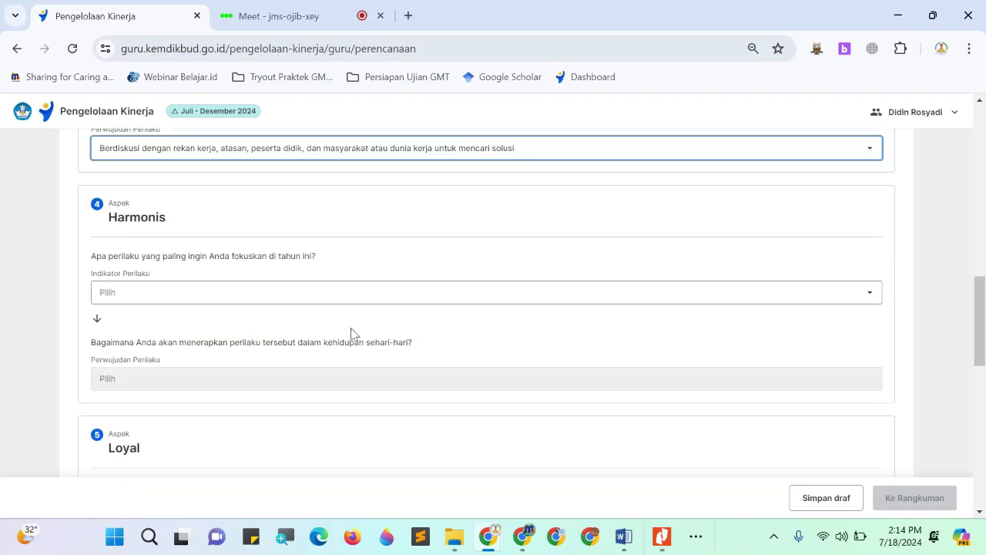
left_click(337, 300)
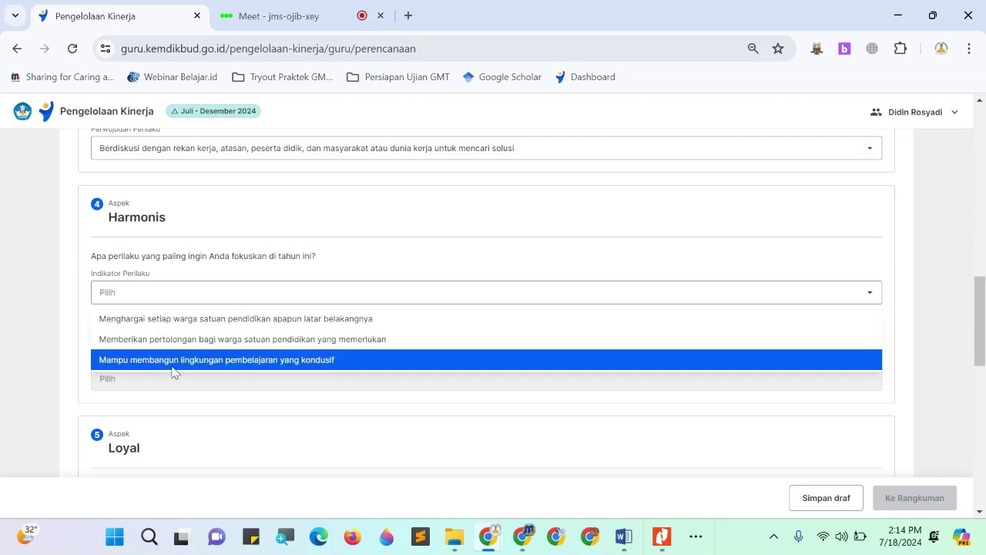
left_click(227, 319)
left_click(265, 378)
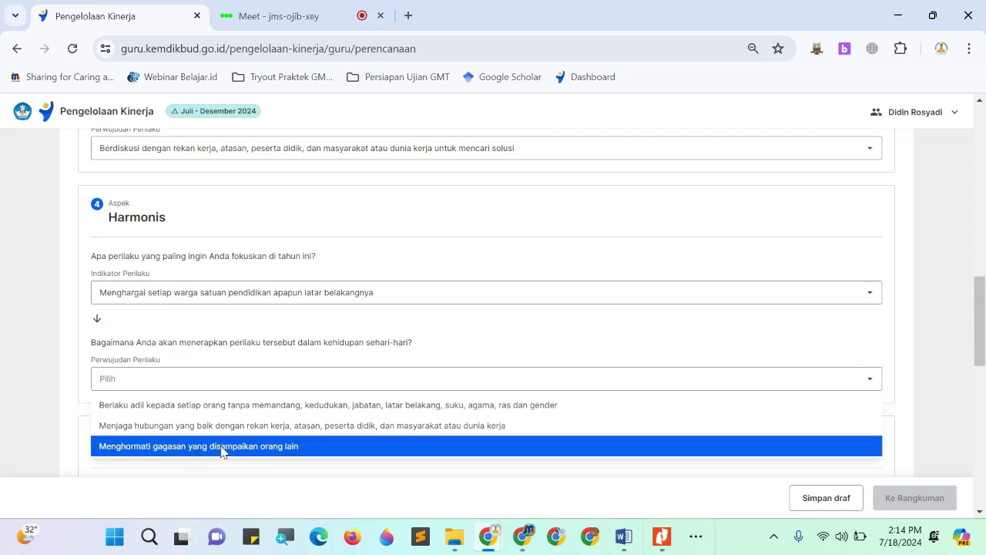
left_click(254, 425)
For Loyal, choose the indicator "Menjaga nama baik satuan pendidikan, sesama guru, dan peserta didik dimanapun berada" and the perwujudan "Menyebarkan informasi positif tentang transformasi pembelajaran".
scroll(308, 417, "down", 3)
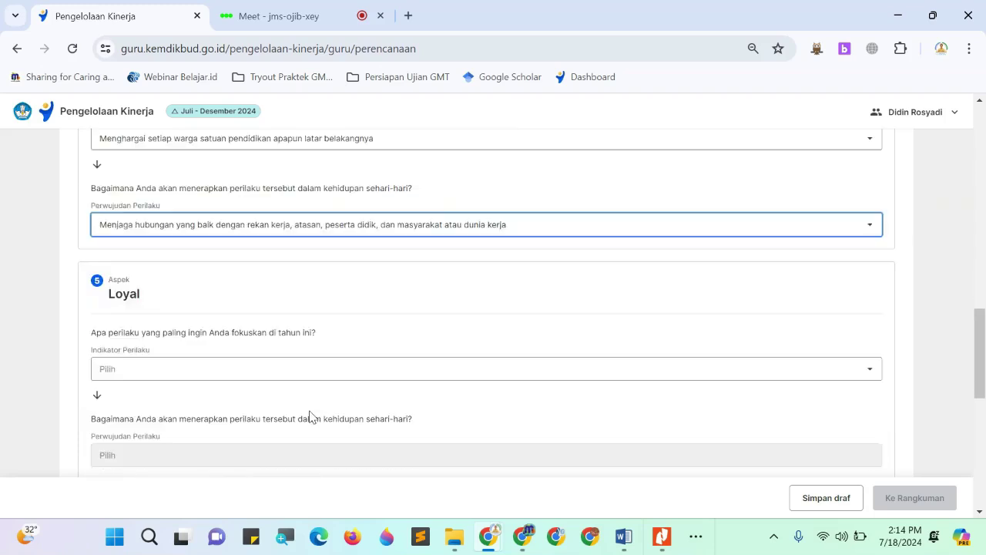
left_click(292, 299)
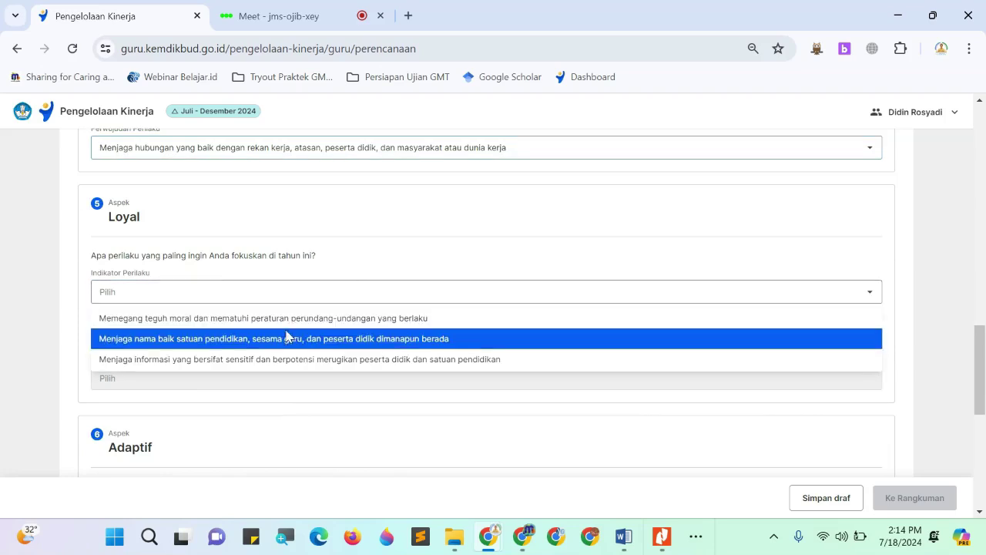
left_click(247, 339)
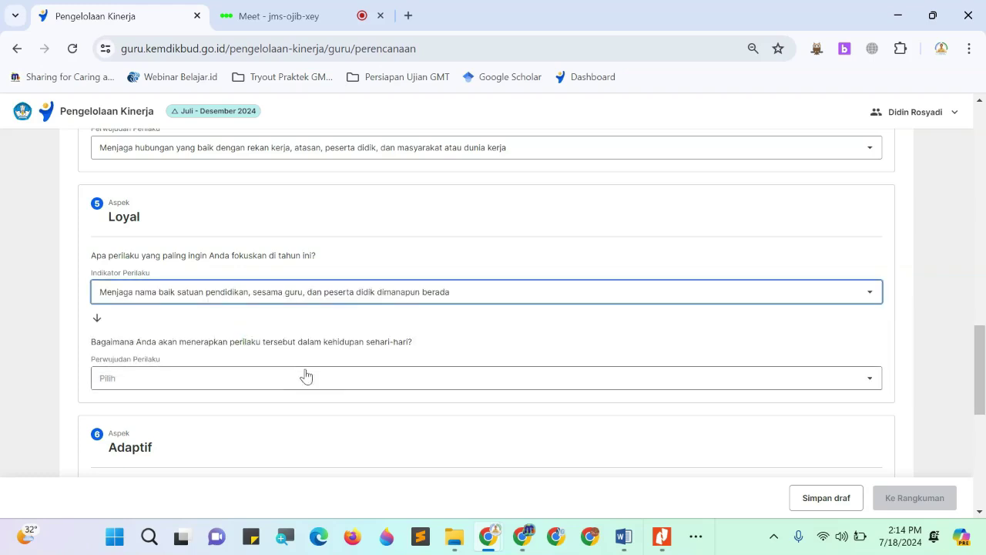
scroll(309, 372, "down", 2)
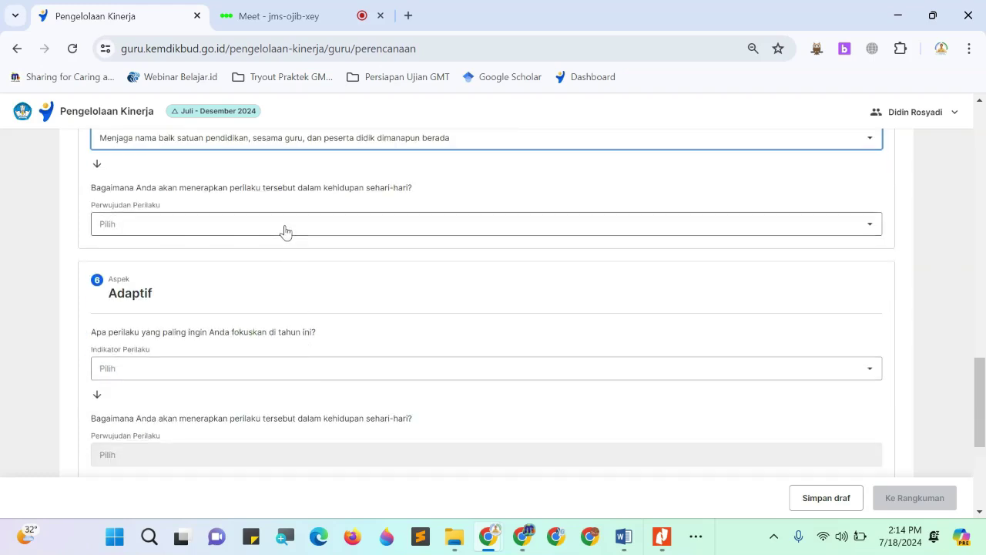
left_click(282, 231)
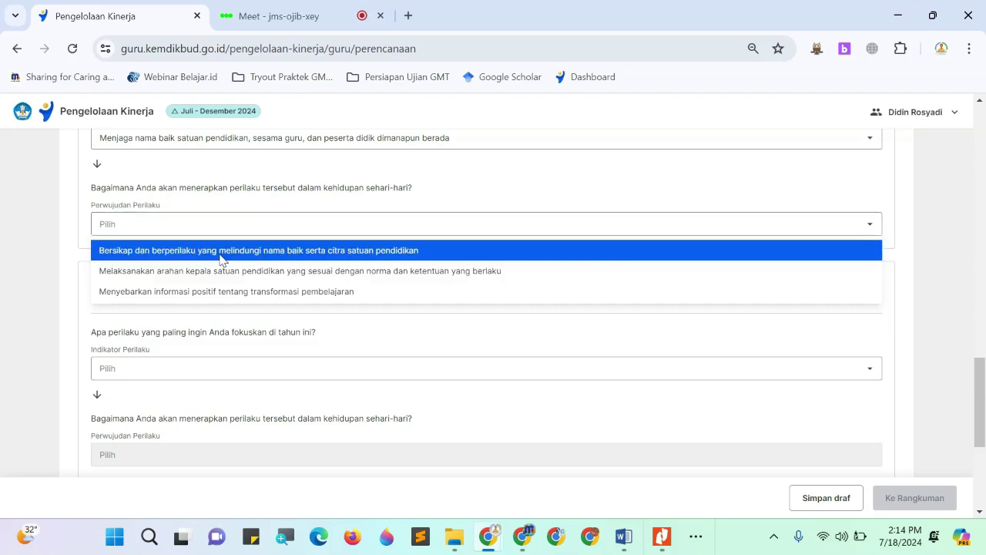
scroll(390, 163, "up", 2)
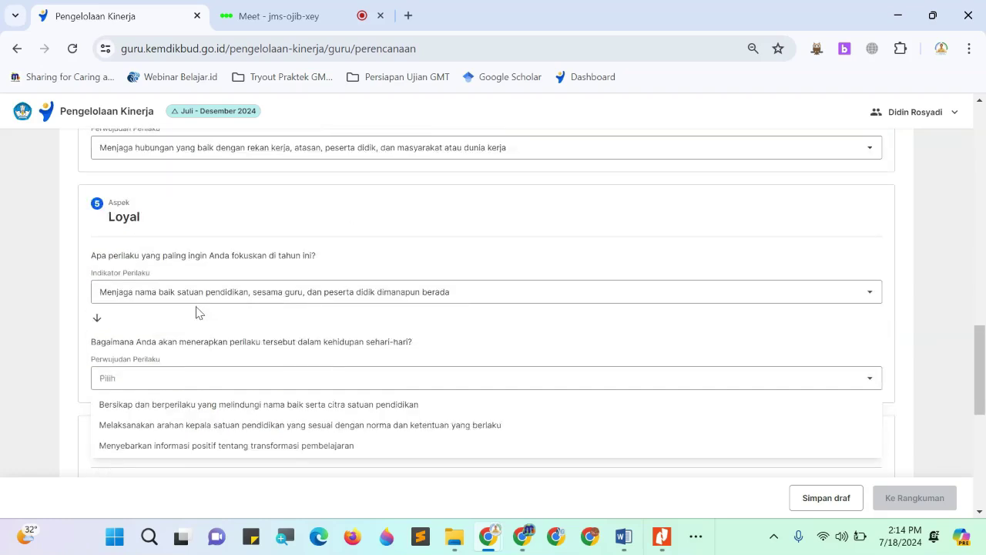
left_click(242, 382)
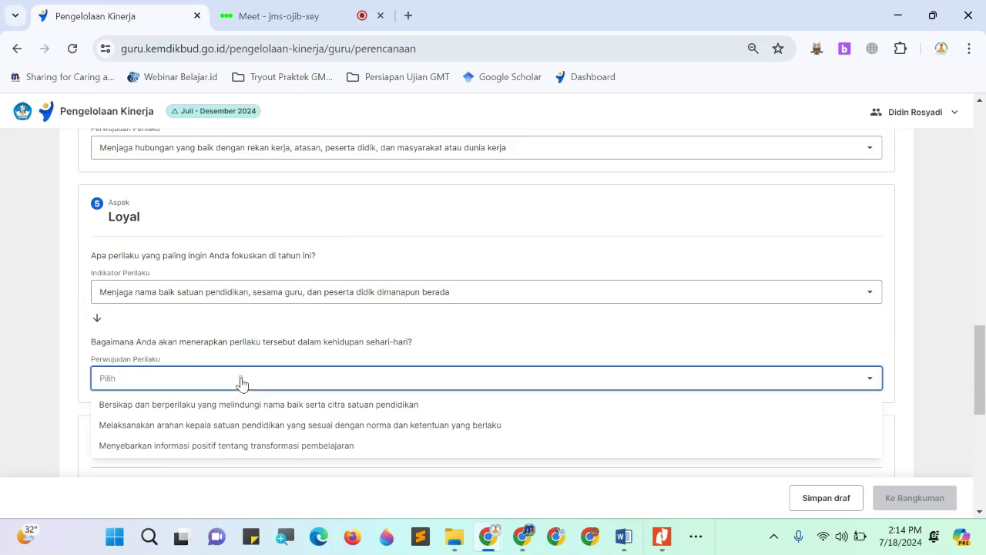
scroll(321, 383, "down", 1)
left_click(307, 300)
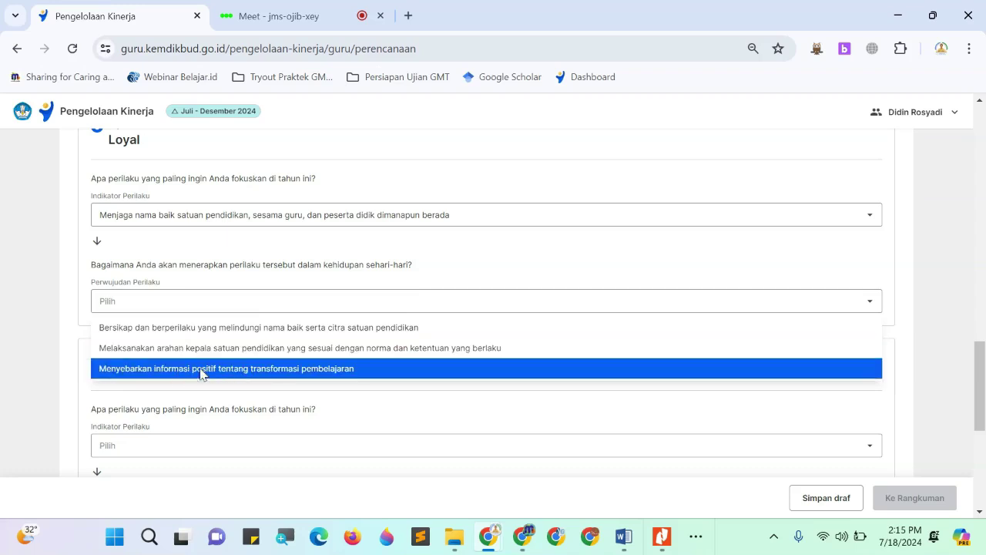
left_click(349, 369)
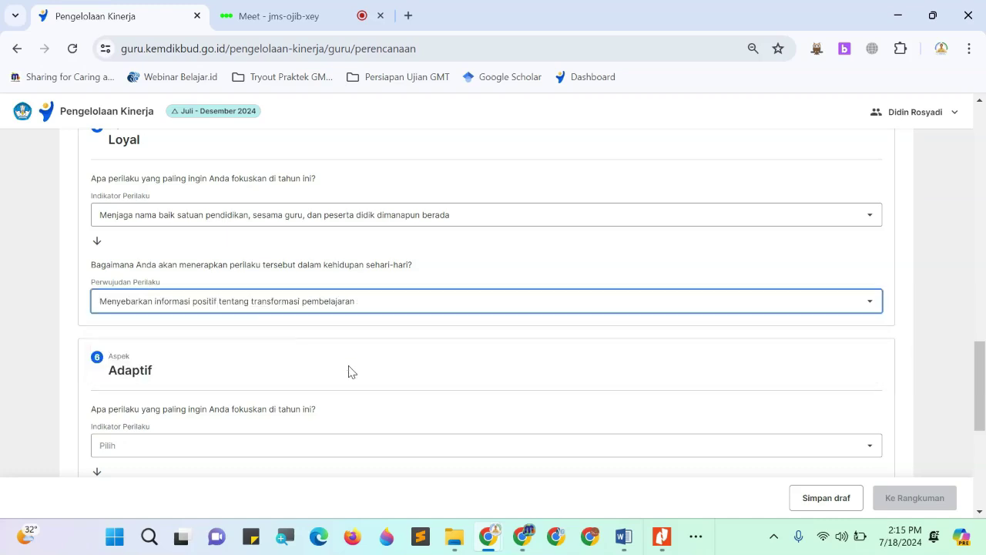
For Adaptif, choose the indicator "Menyesuaikan diri secara cepat dalam menghadapi dinamika pembelajaran di kelas" and the perwujudan "Menyesuaikan diri di berbagai lingkungan kerja".
scroll(304, 348, "down", 2)
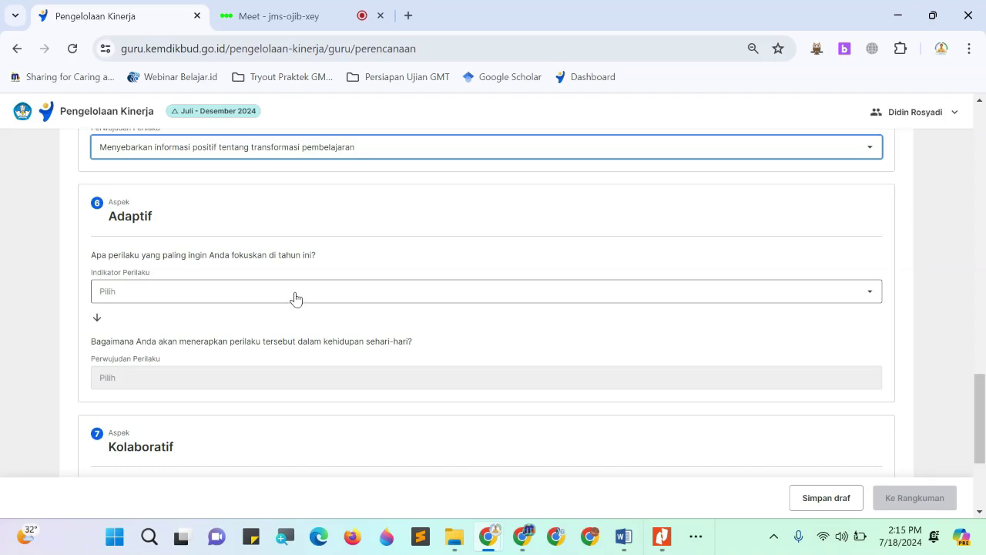
scroll(296, 300, "up", 2)
scroll(298, 301, "down", 1)
scroll(298, 300, "down", 1)
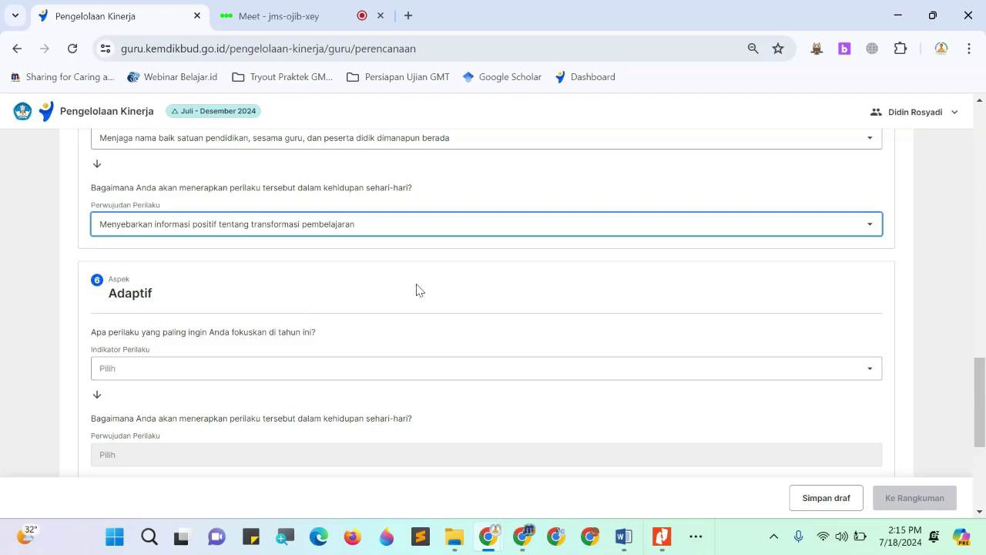
scroll(416, 290, "up", 1)
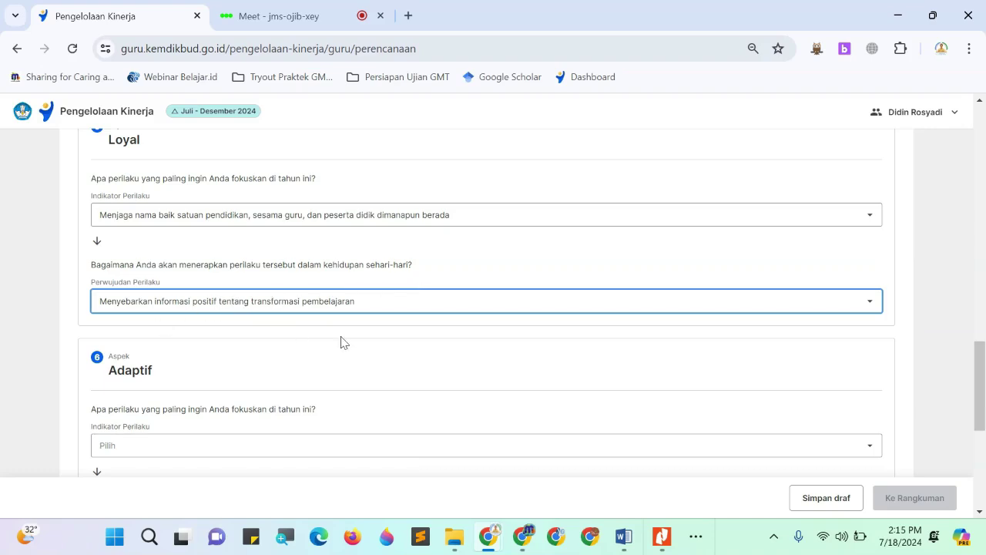
scroll(342, 341, "down", 2)
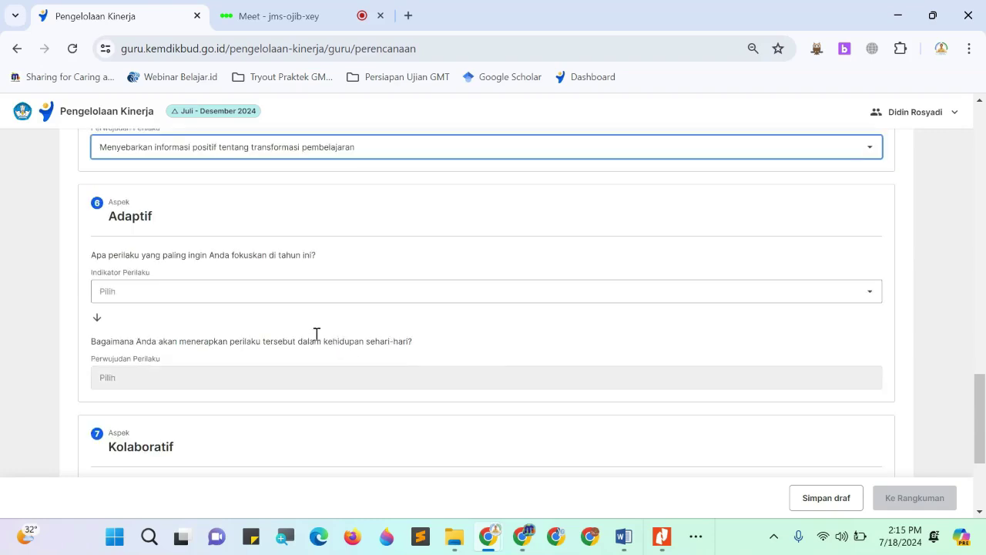
left_click(268, 296)
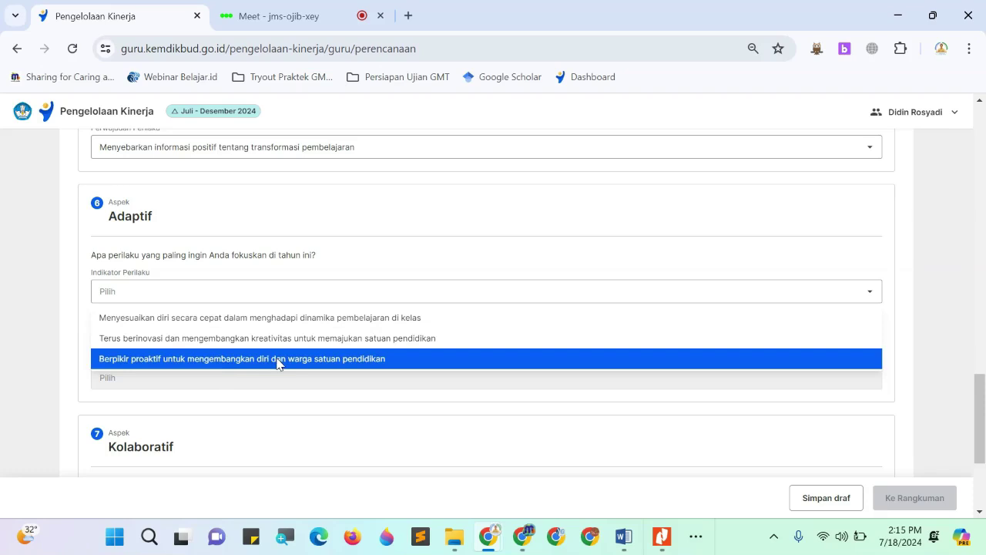
left_click(271, 325)
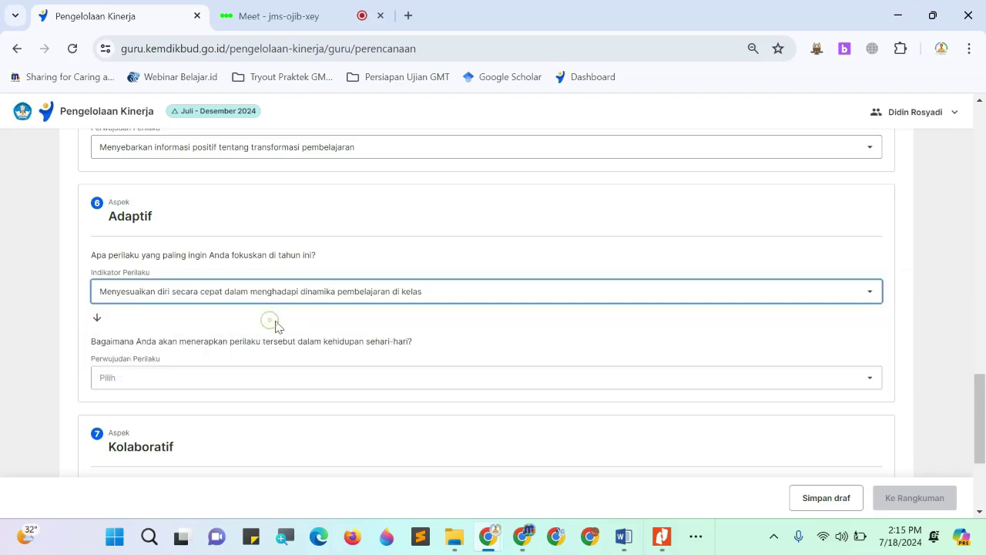
scroll(395, 337, "down", 1)
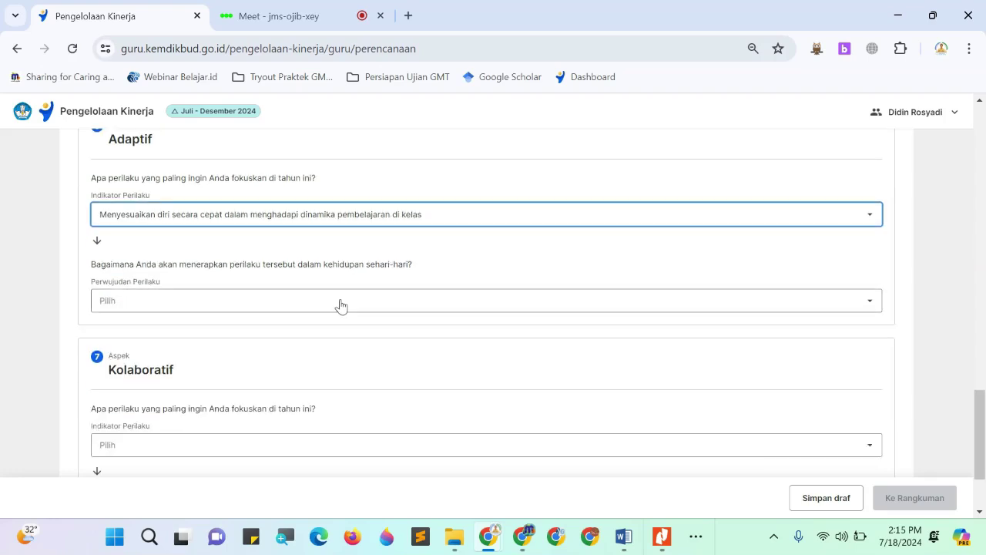
left_click(341, 303)
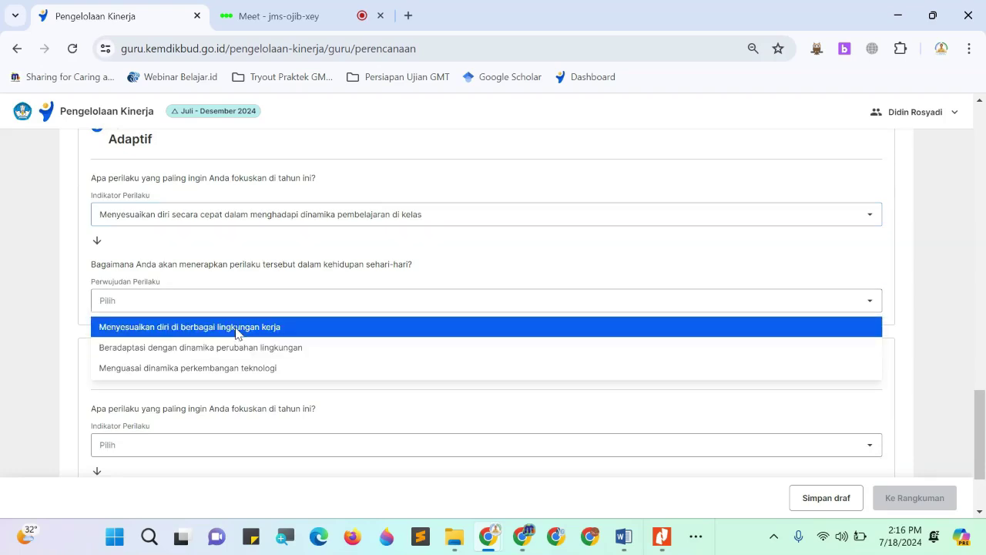
left_click(236, 326)
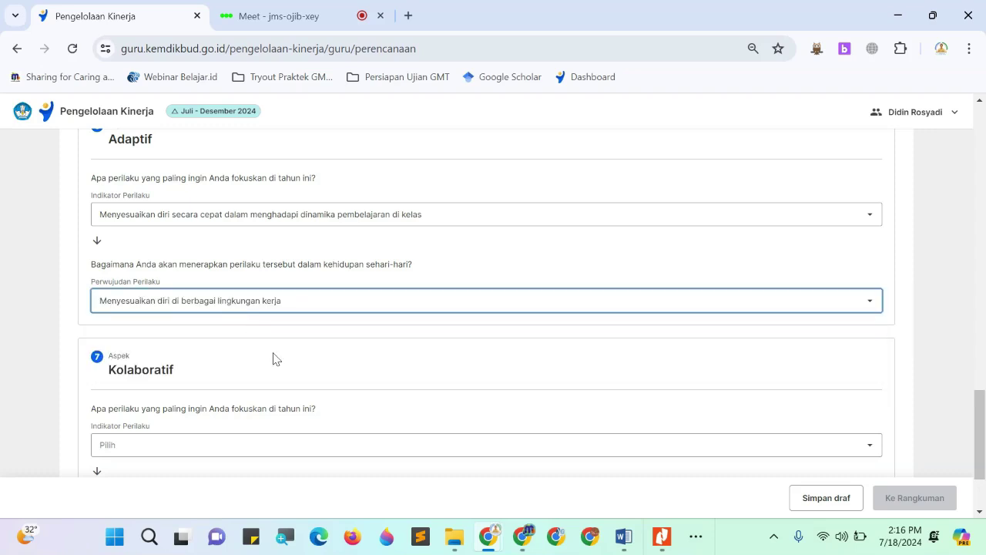
left_click(209, 338)
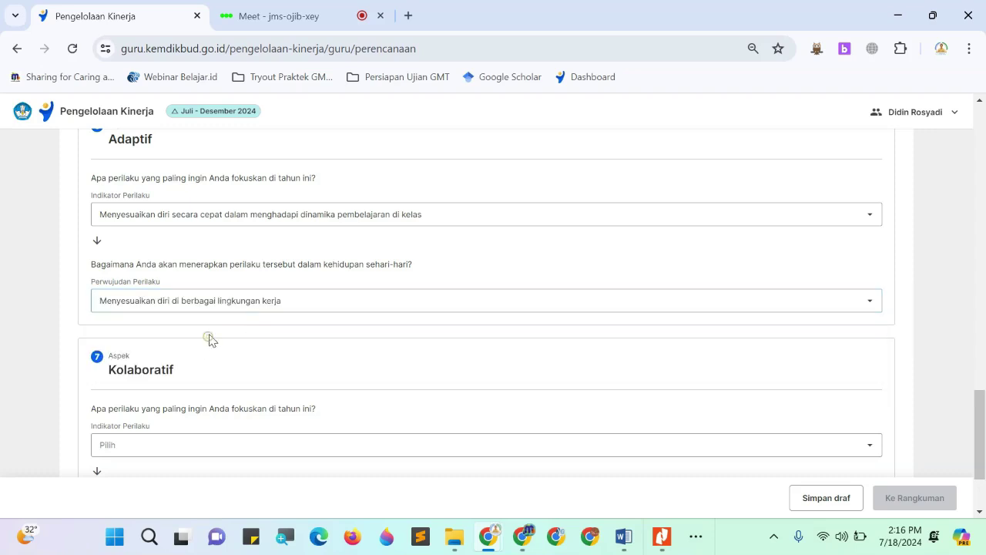
For Kolaboratif, choose the indicator beginning "Bekerja sama secara terbuka dalam menghasilkan dampak pembelajaran" and the perwujudan beginning "Bersinergi dengan peserta didik, rekan sejawat".
scroll(335, 332, "down", 2)
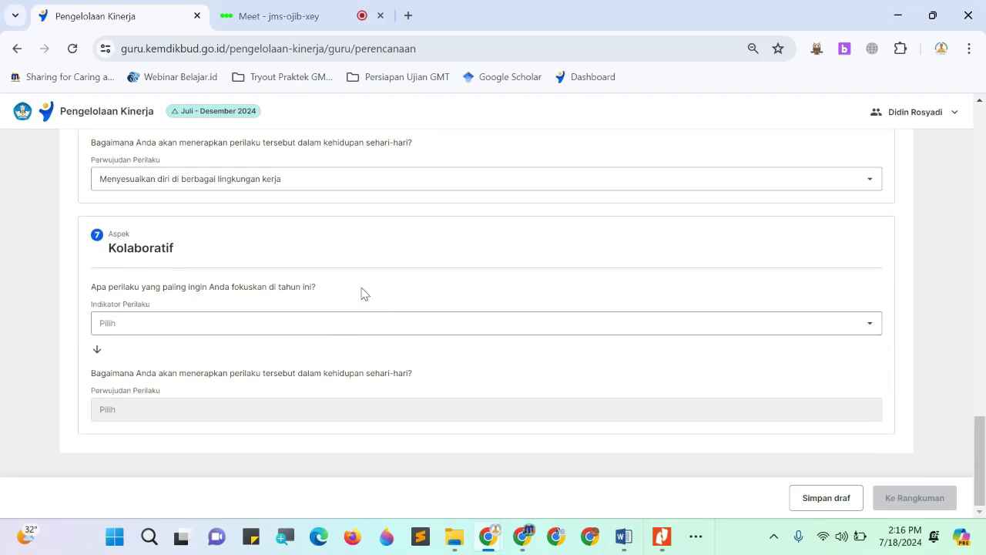
left_click(268, 330)
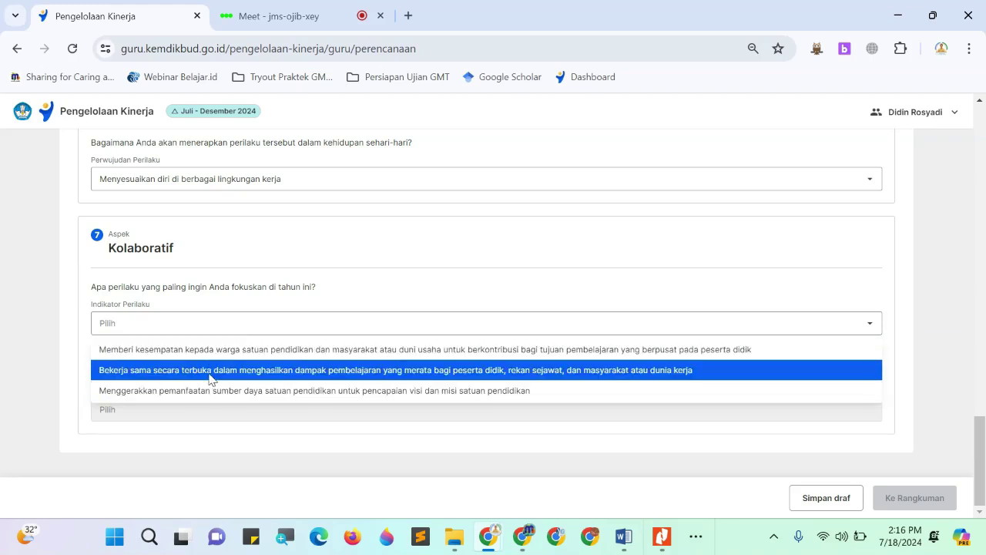
left_click(293, 381)
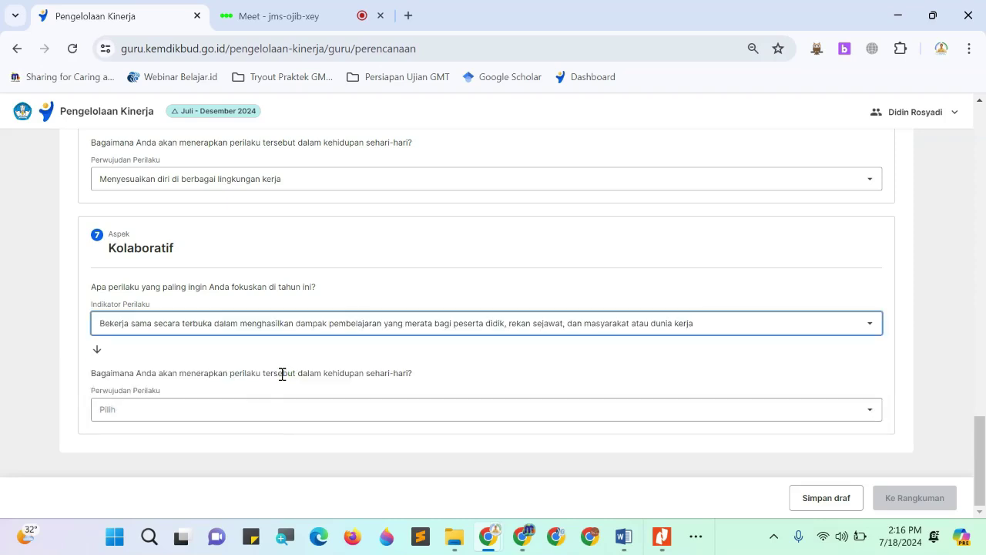
left_click(229, 416)
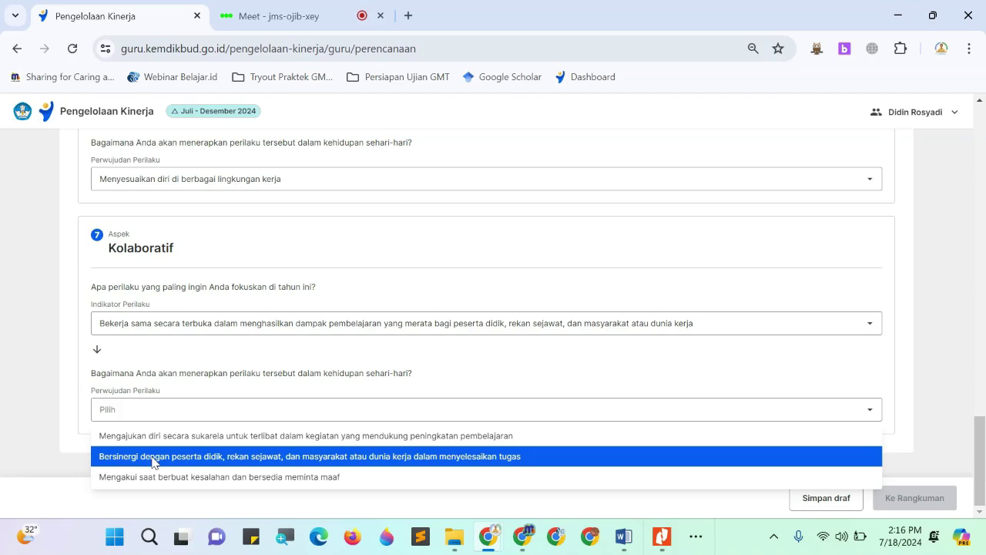
left_click(195, 456)
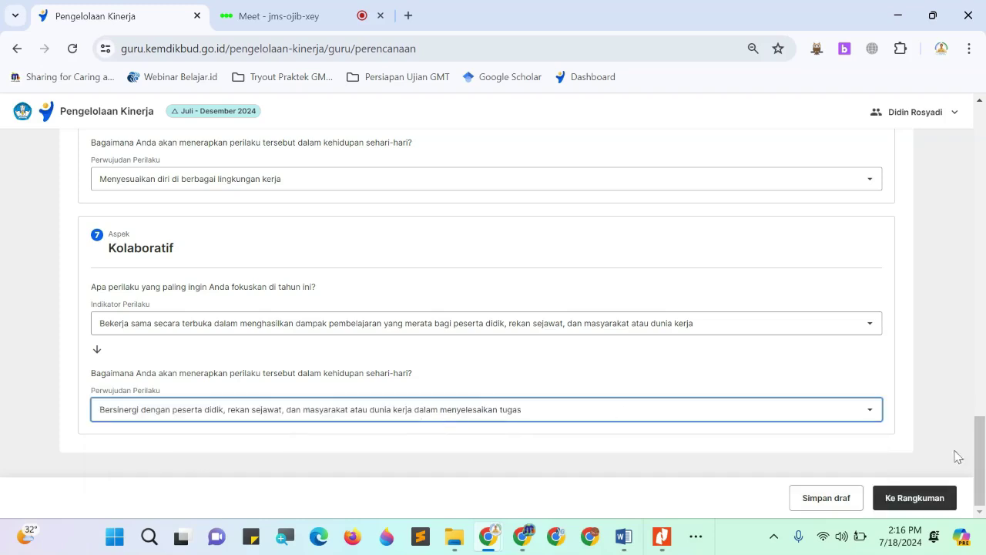
Continue to the Rangkuman, submit the Perencanaan Kinerja to the supervisor at SMKN 1 Duduksampeyan, and return to the Beranda.
left_click(910, 500)
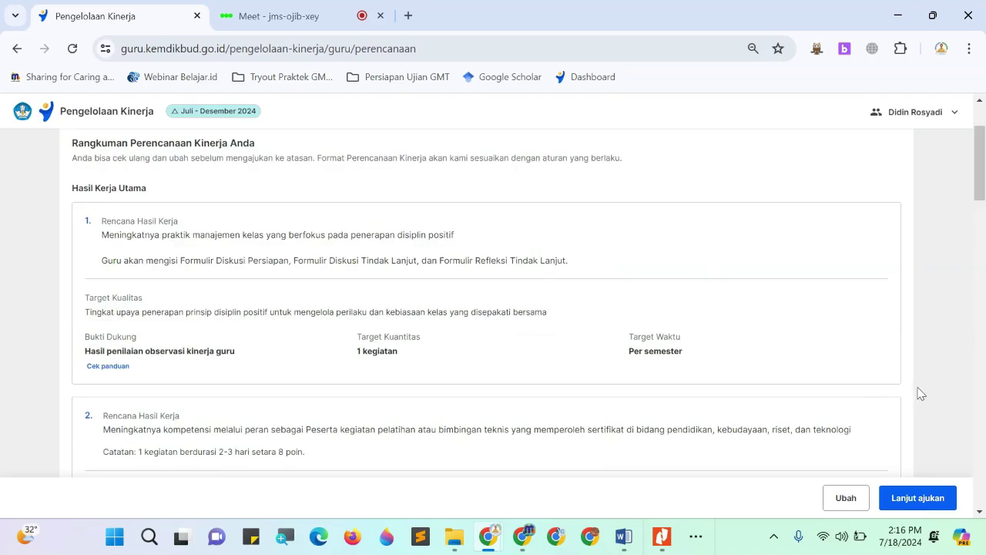
scroll(919, 392, "down", 15)
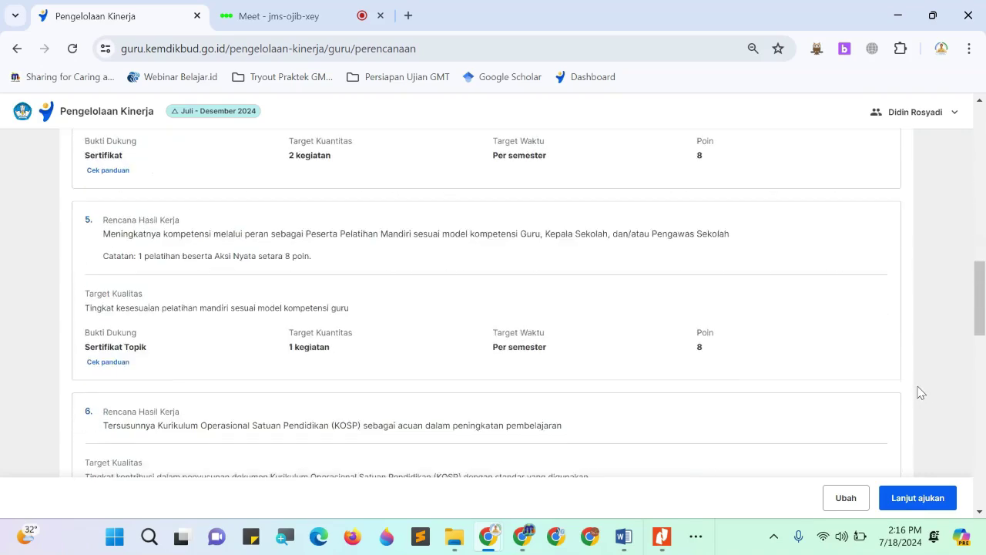
scroll(918, 393, "down", 8)
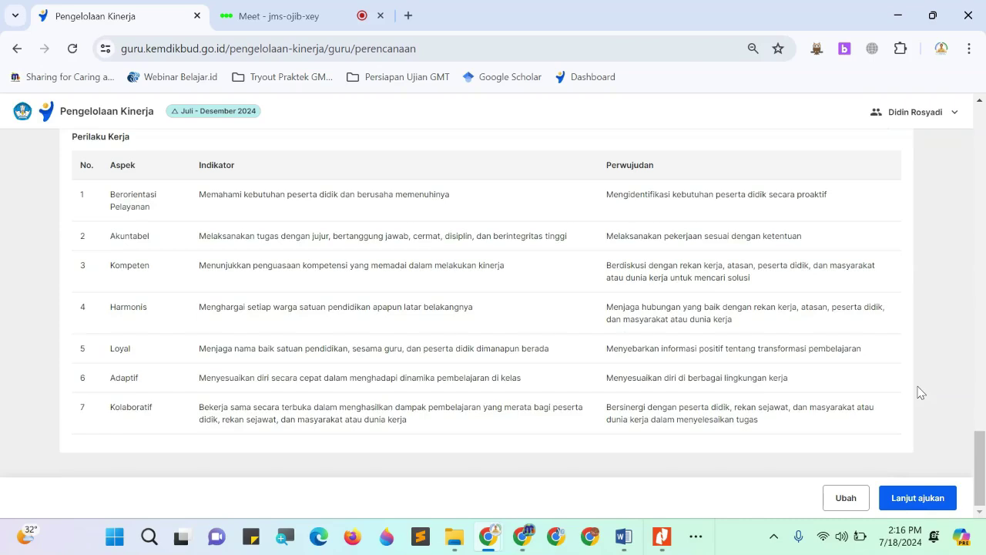
left_click(920, 500)
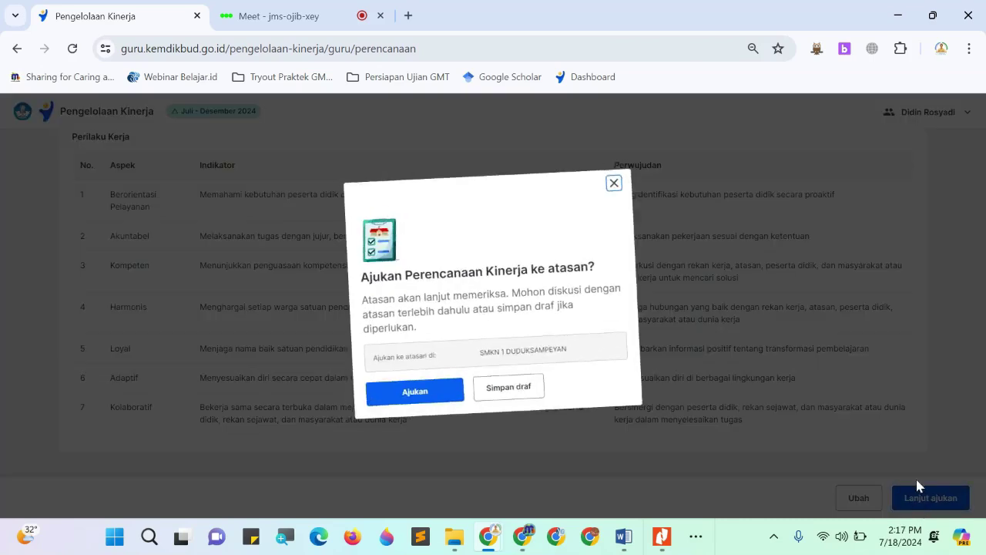
left_click(435, 398)
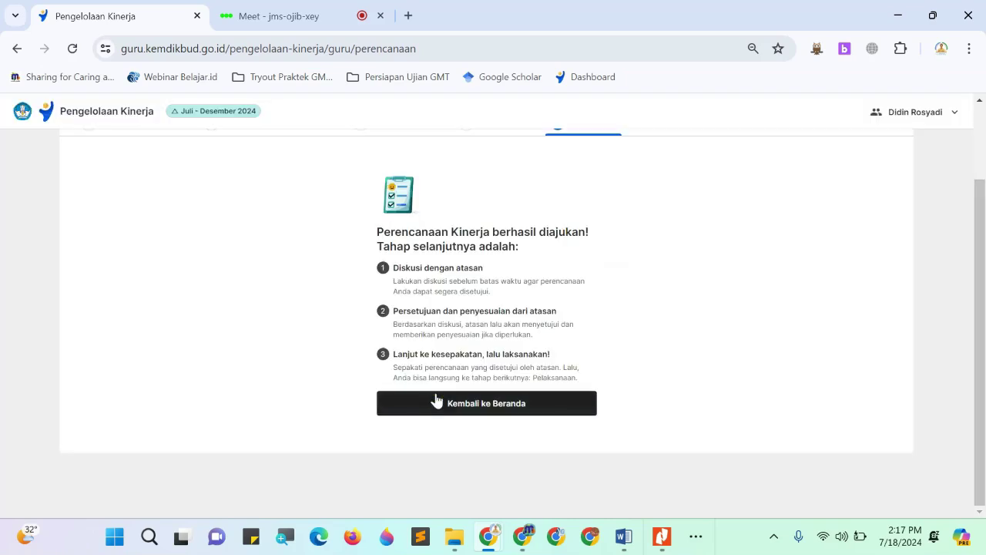
left_click(494, 410)
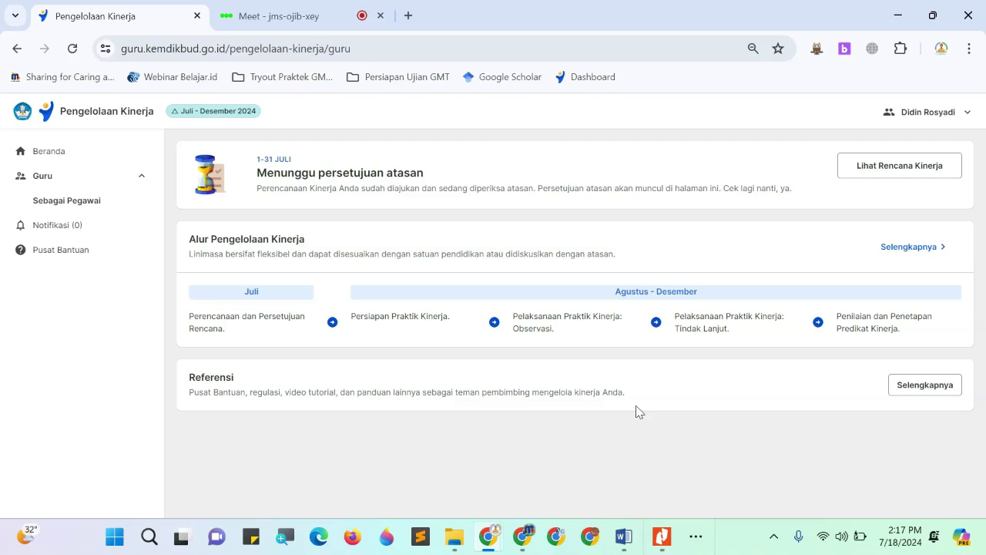
Review the submitted Rencana Kinerja from the main work results through Perilaku Kerja, and return to the Beranda.
key("ctrl+plus")
key("ctrl+plus")
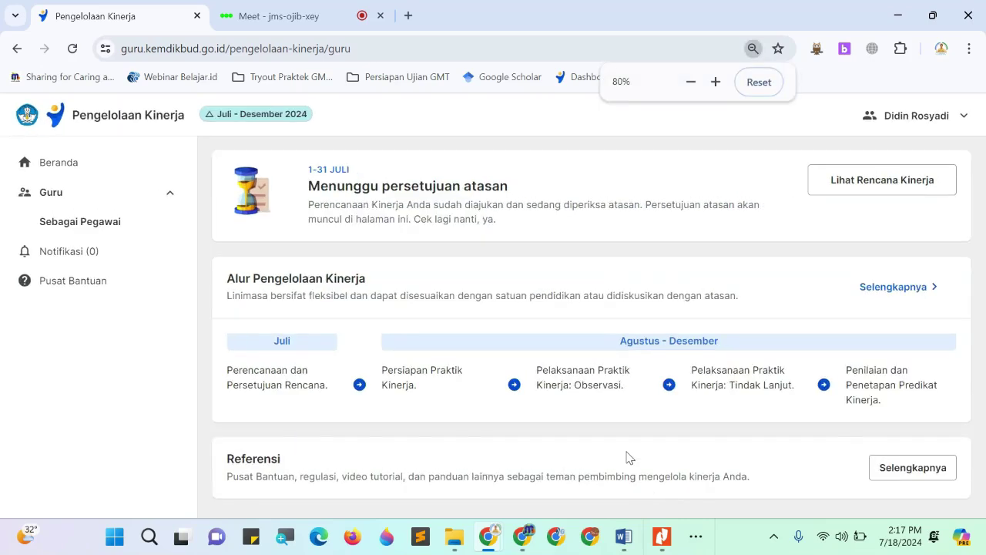
key("ctrl+plus")
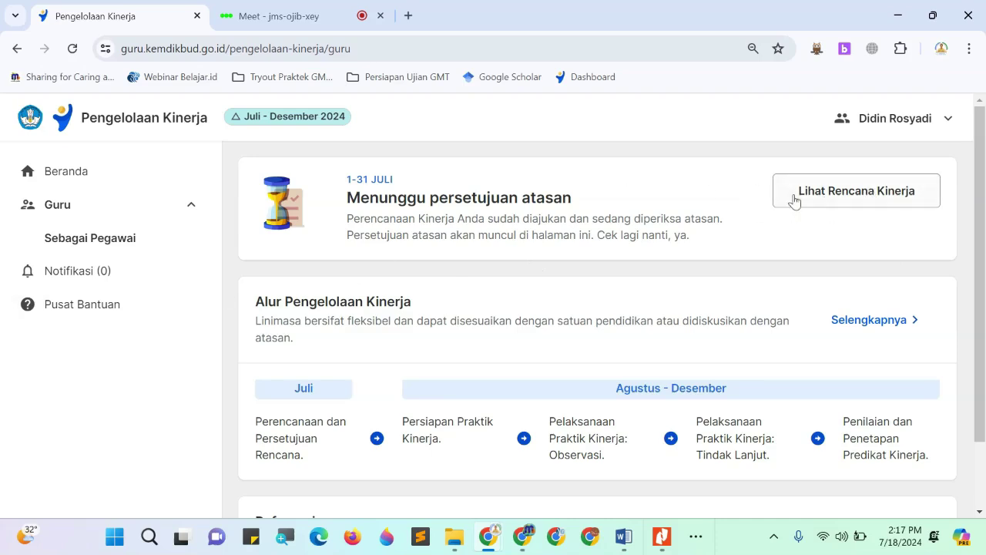
left_click(842, 200)
scroll(702, 295, "down", 1)
scroll(702, 295, "down", 20)
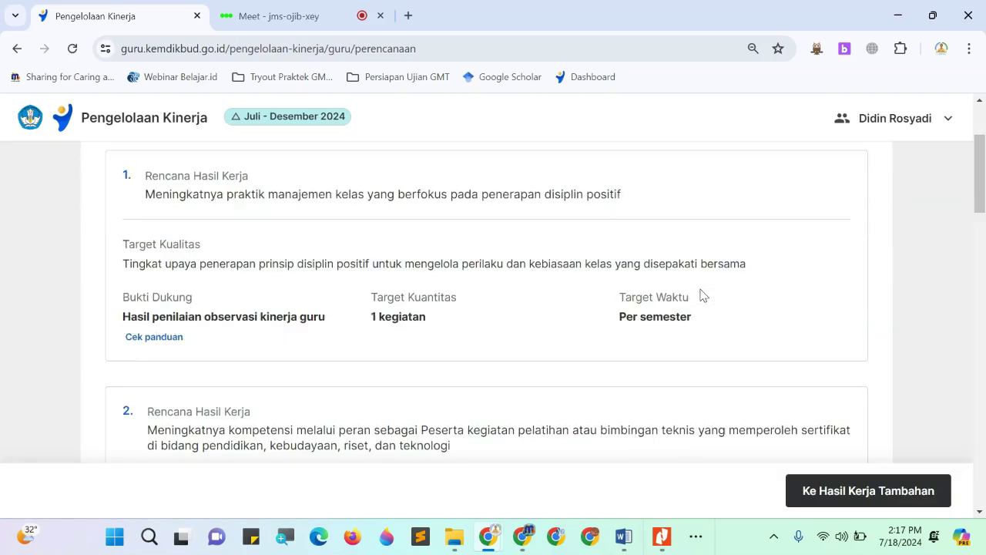
scroll(702, 295, "down", 3)
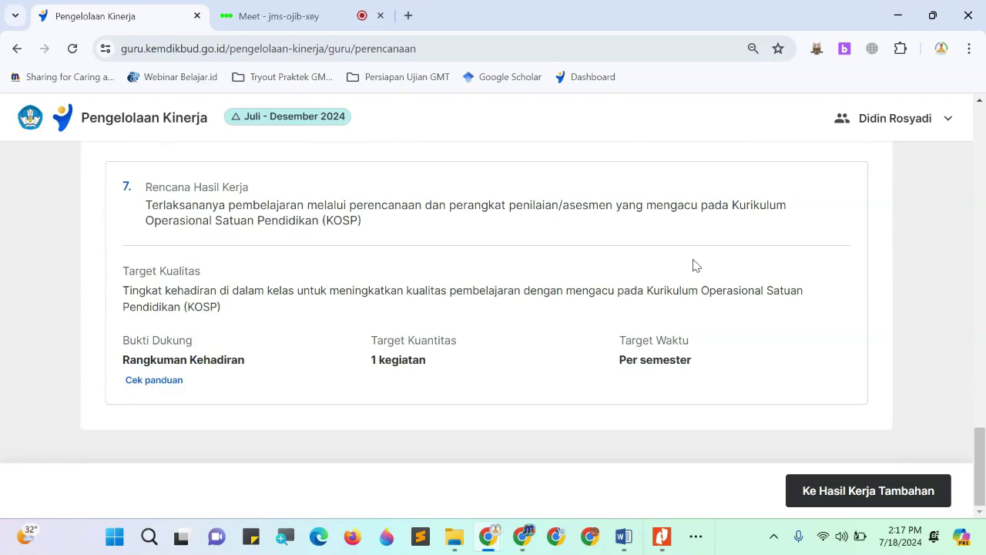
left_click(894, 493)
left_click(894, 497)
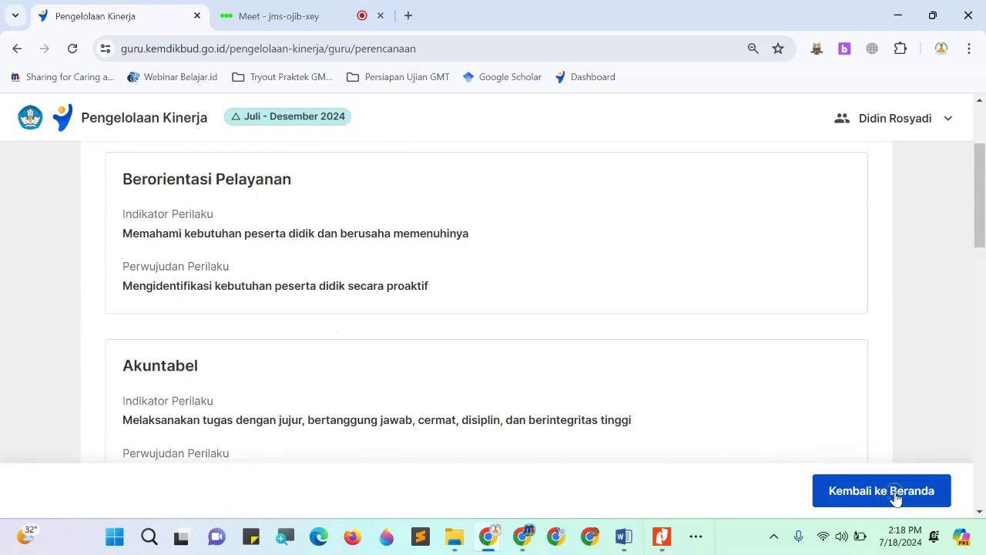
left_click(895, 497)
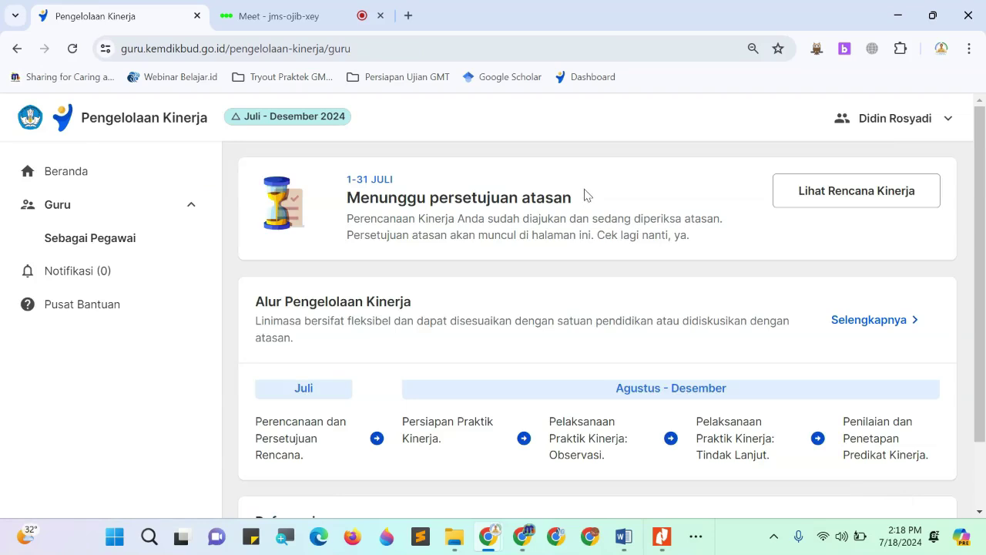
left_click(531, 546)
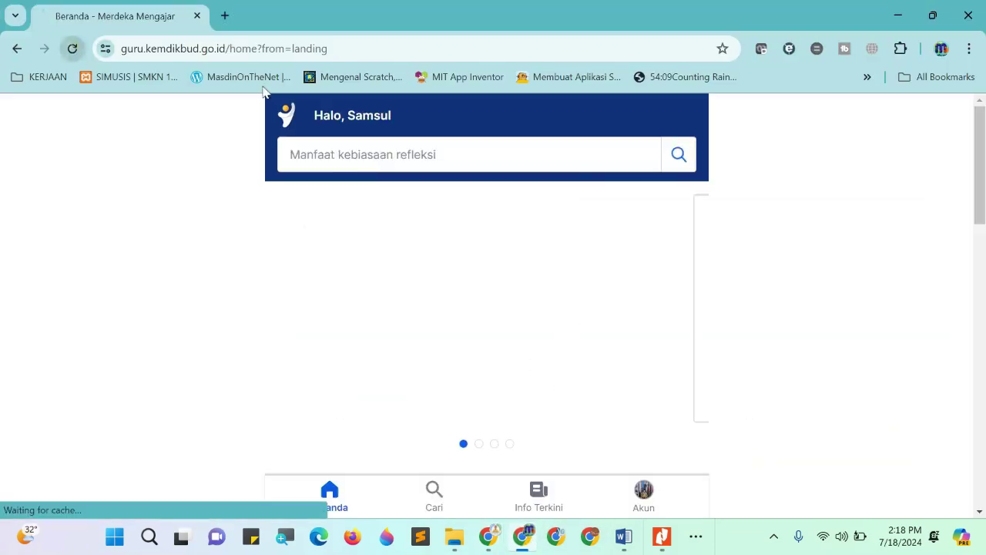
scroll(513, 385, "down", 1)
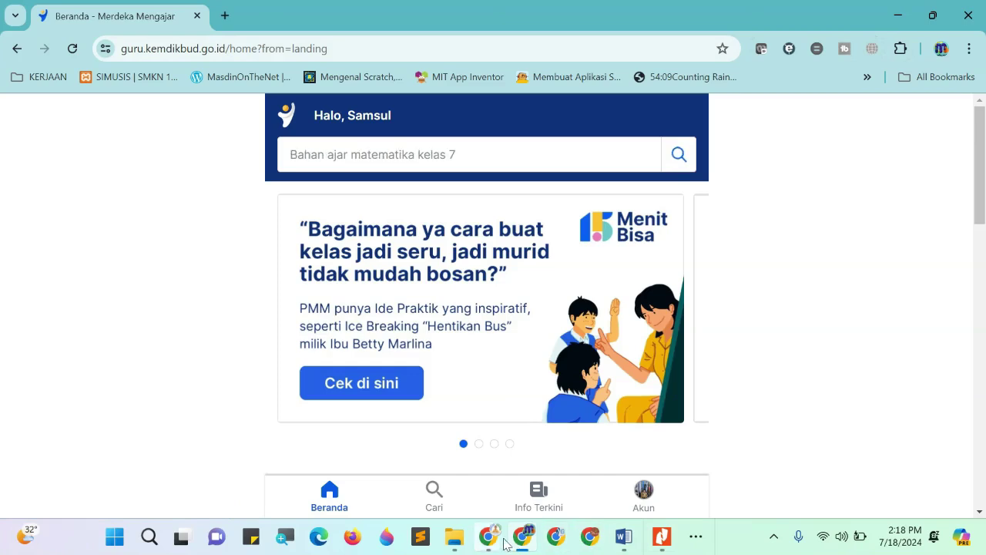
mouse_move(511, 534)
left_click(409, 458)
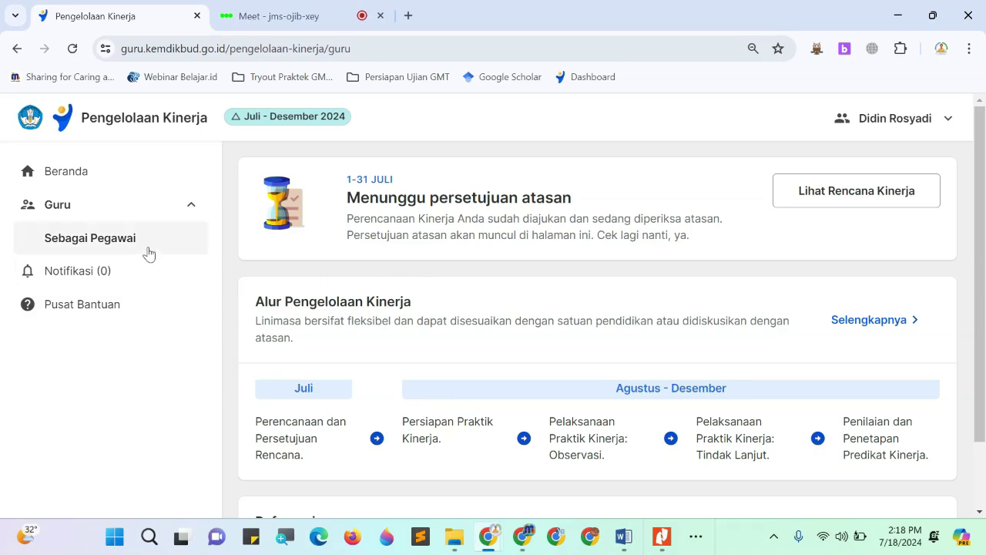
left_click(85, 238)
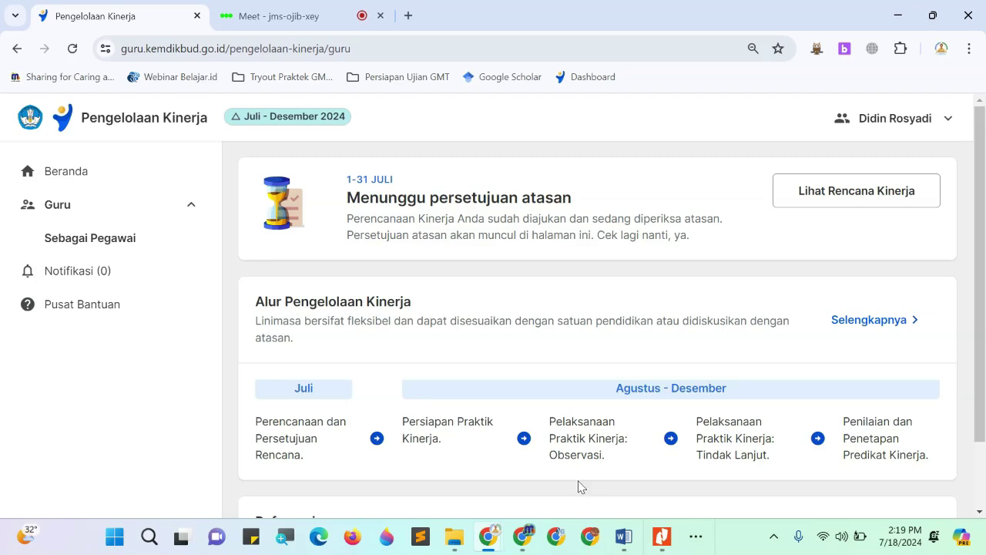
Switch to the principal's browser window and open the "Sebagai Pejabat Penilai Kinerja" page for Kepala Sekolah in Pengelolaan Kinerja.
left_click(522, 536)
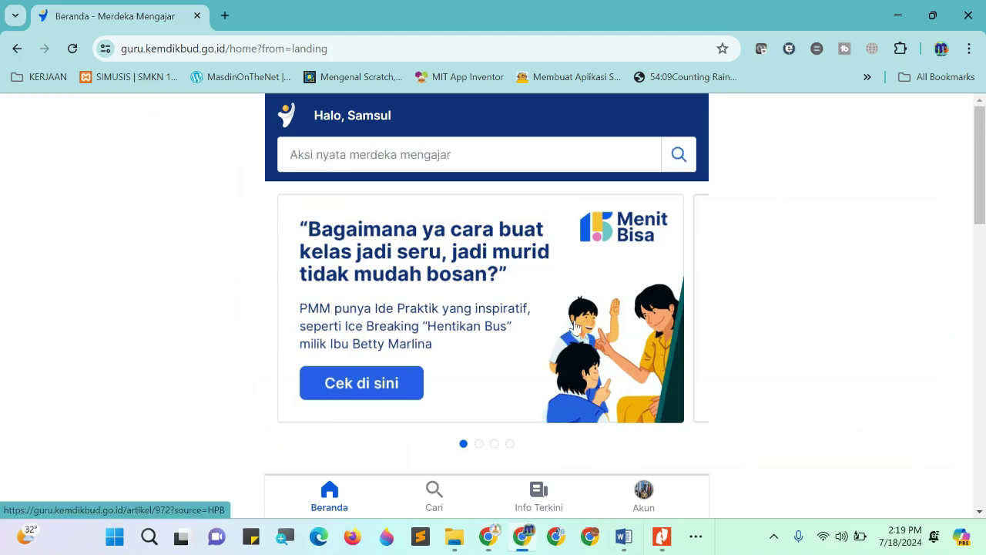
scroll(568, 312, "down", 2)
scroll(569, 311, "down", 4)
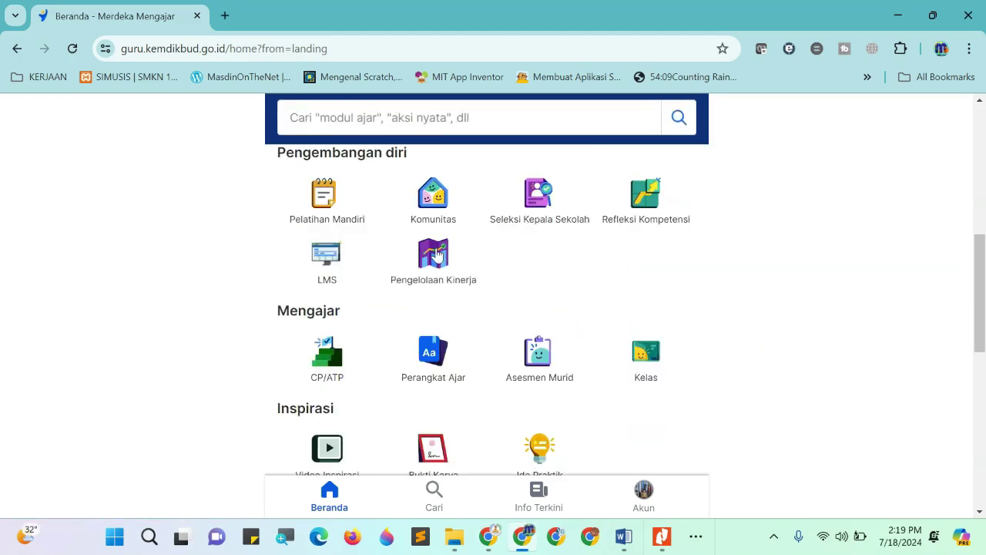
left_click(437, 257)
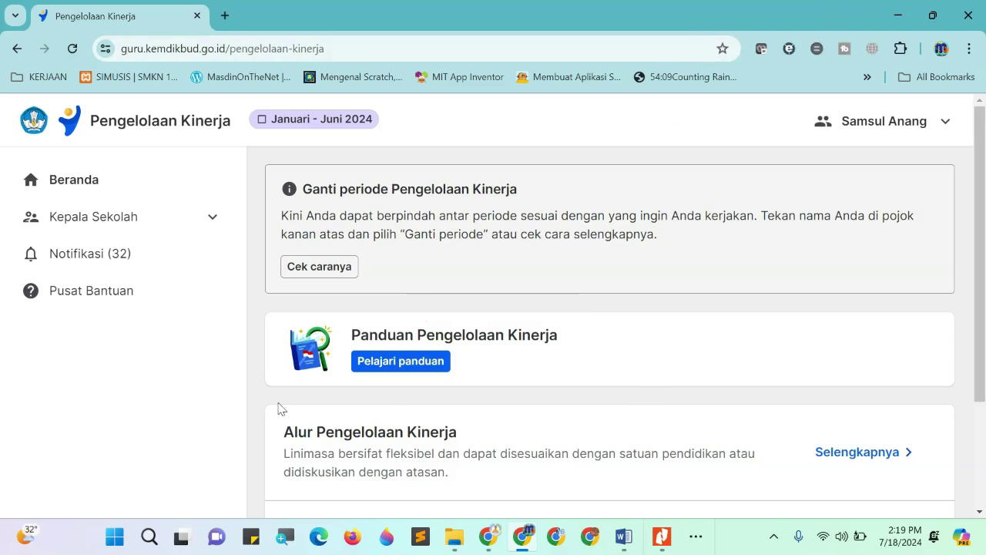
left_click(192, 236)
left_click(131, 304)
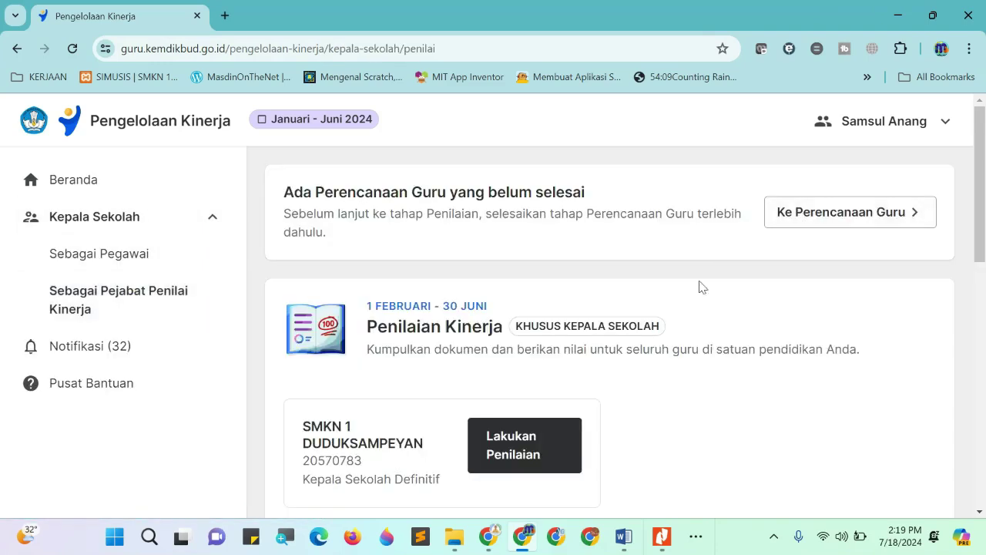
Look over the Januari - Juni 2024 Penilaian Kinerja of SMKN 1 Duduksampeyan, including Cek Penilaian, and return to the assessor page.
scroll(700, 286, "down", 1)
scroll(646, 336, "up", 1)
scroll(356, 373, "down", 2)
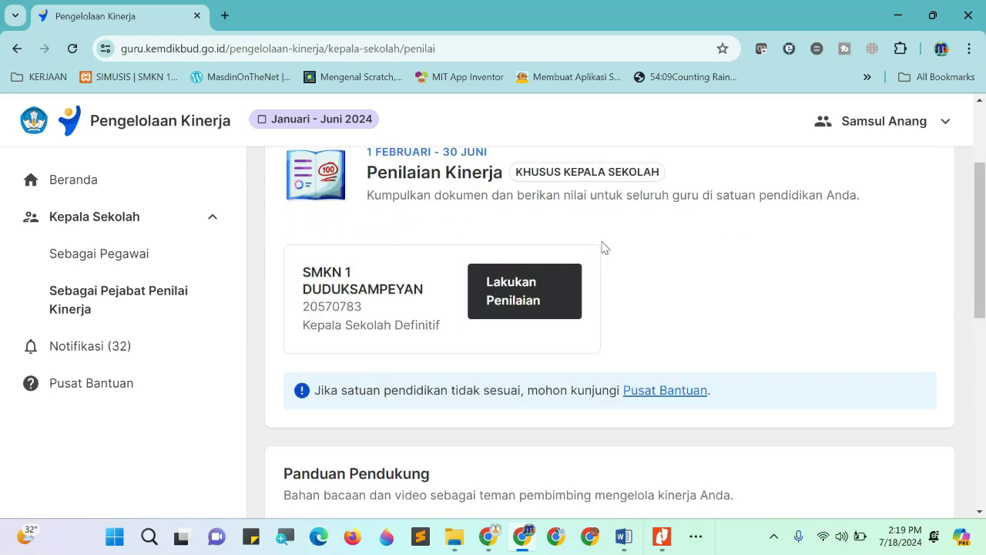
left_click(535, 286)
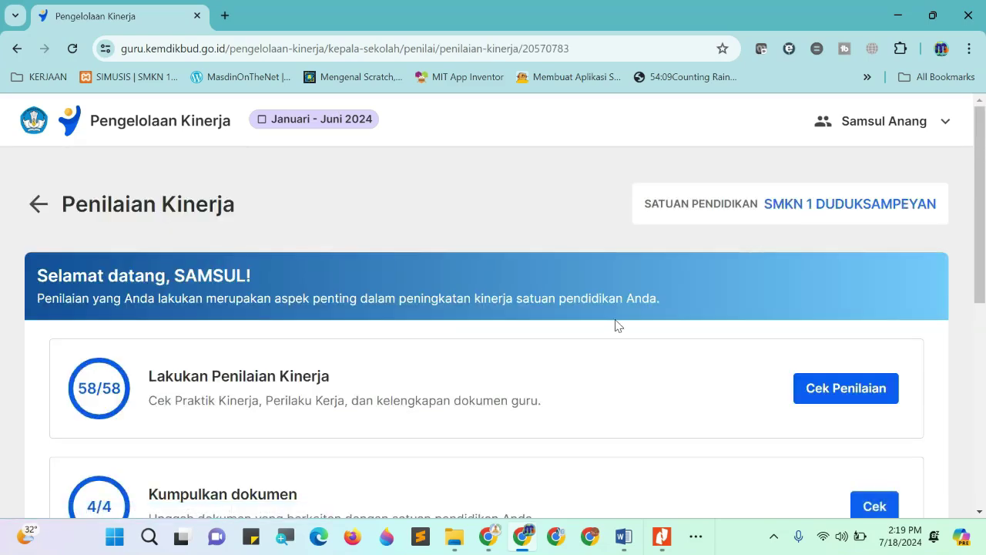
scroll(617, 326, "down", 2)
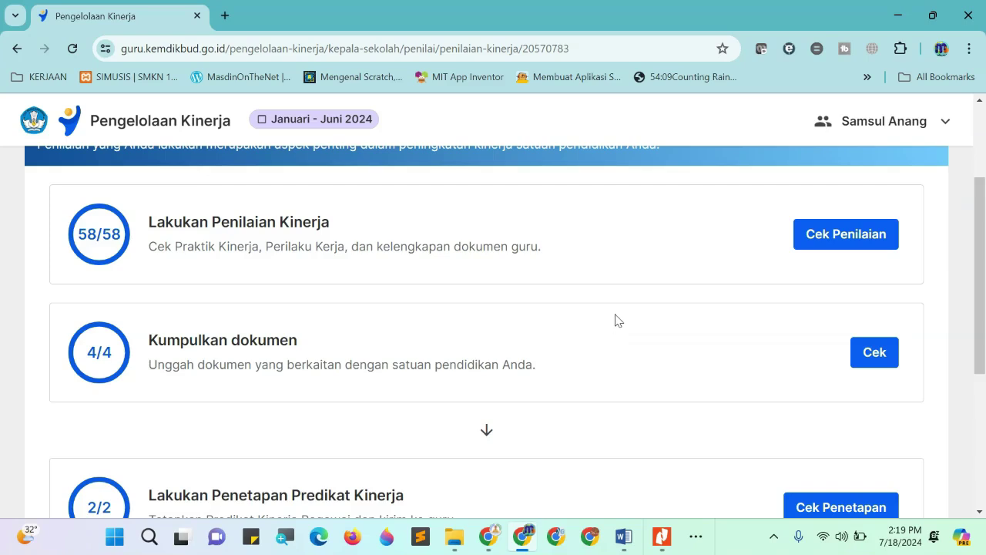
left_click(806, 236)
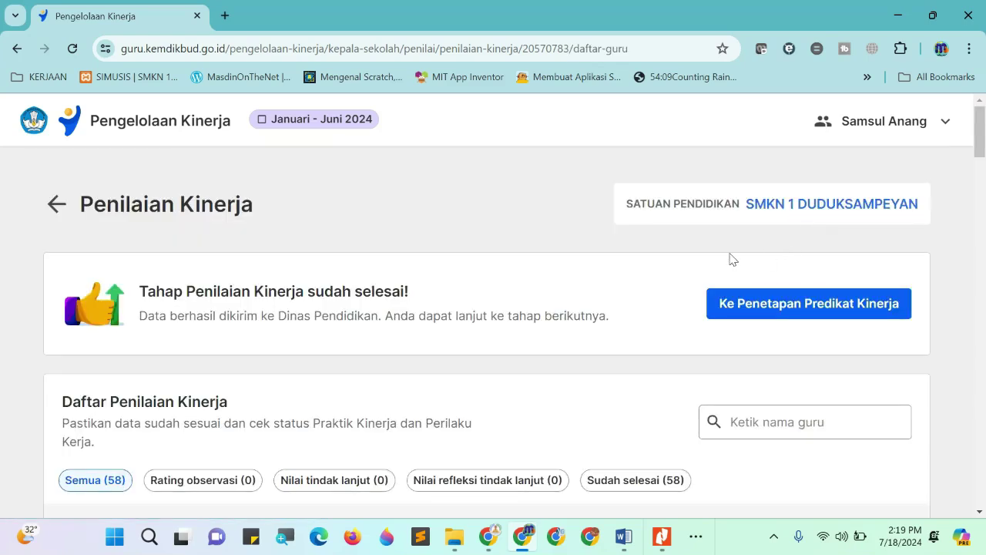
left_click(54, 205)
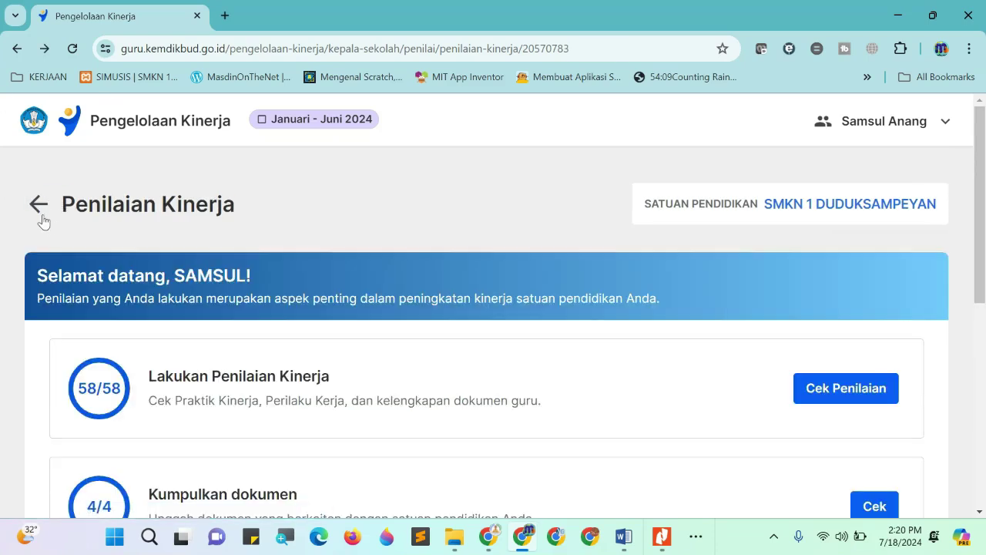
left_click(39, 207)
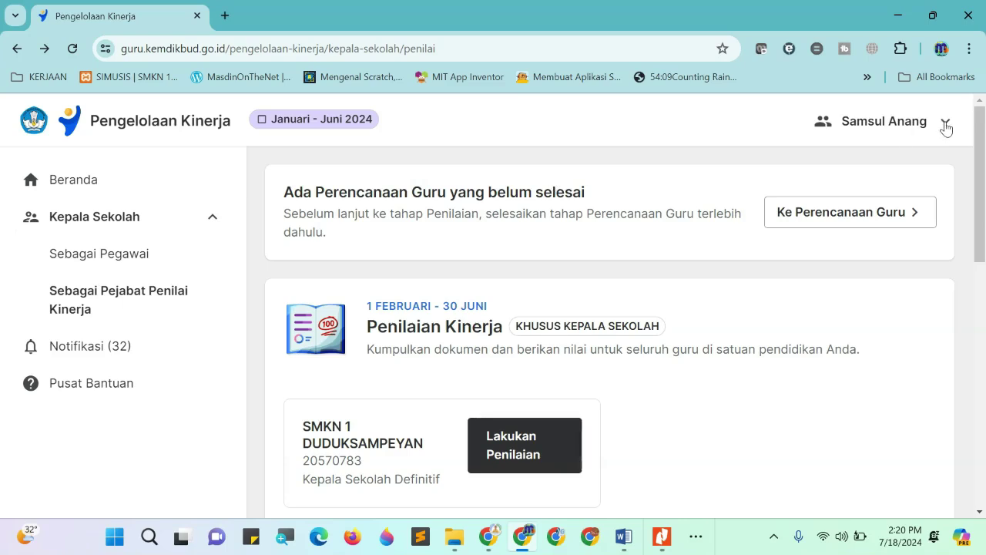
Change the Pengelolaan Kinerja period to Juli - Desember 2024 and stay on the "Sebagai Pejabat Penilai Kinerja" page.
left_click(943, 125)
left_click(797, 248)
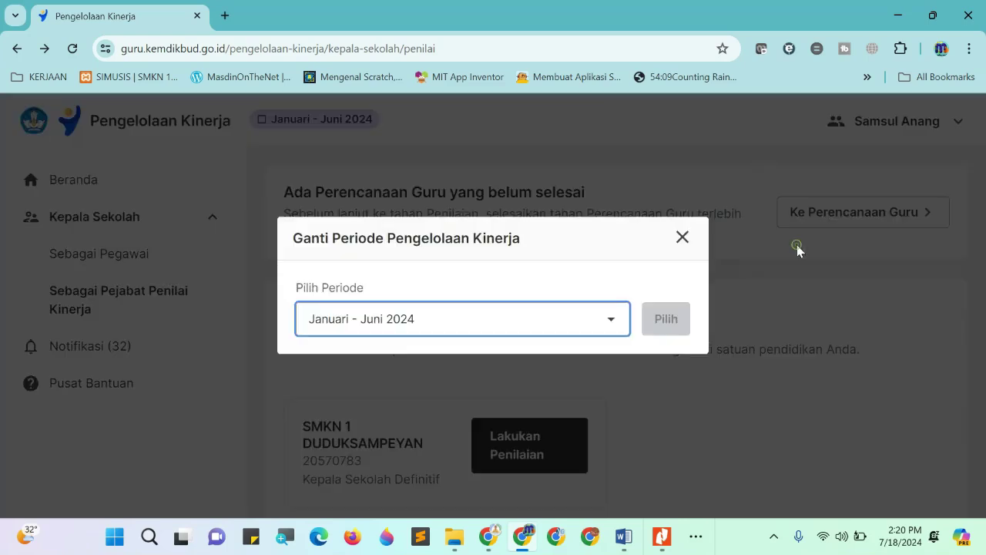
left_click(609, 322)
left_click(497, 395)
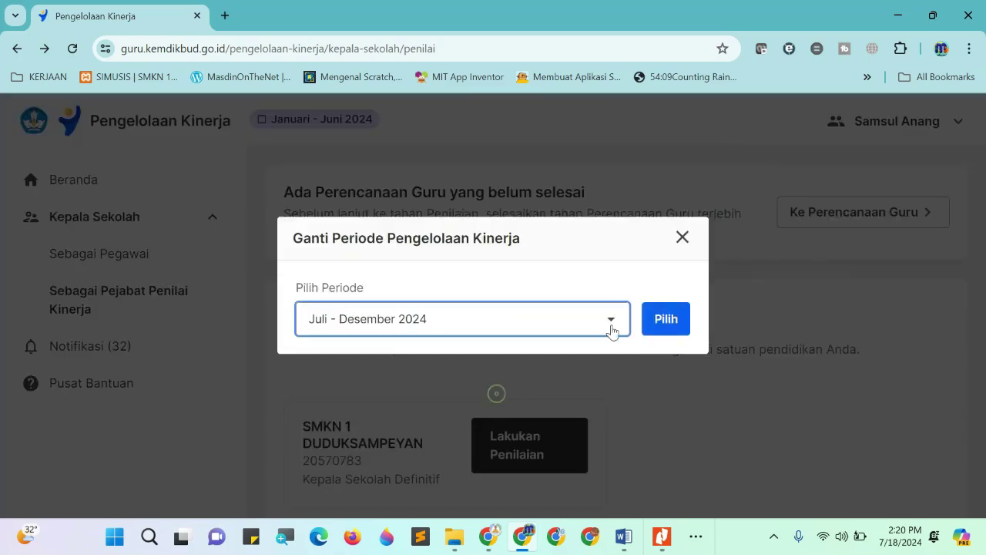
left_click(664, 319)
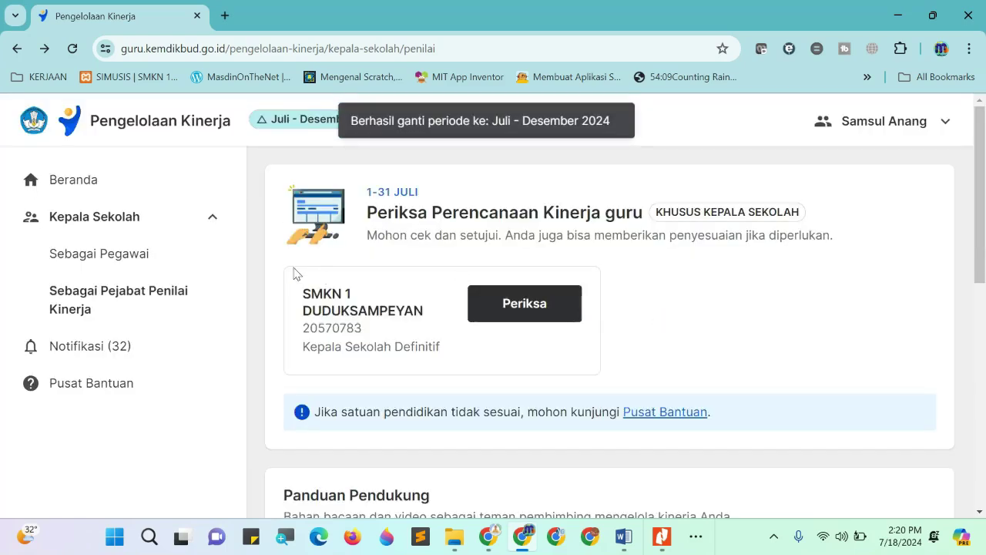
left_click(127, 295)
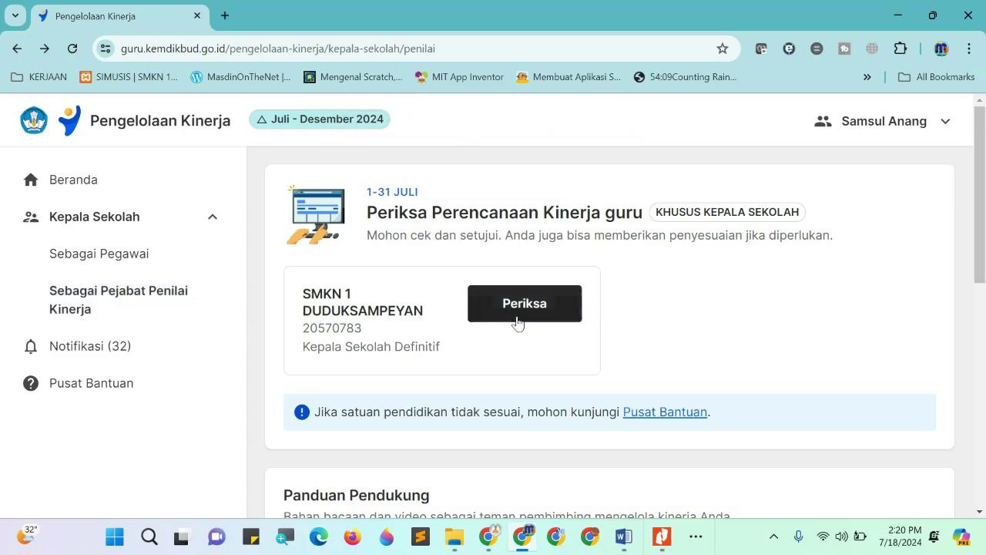
Open the Periksa Perencanaan Kinerja guru list for SMKN 1 Duduksampeyan and filter it by "Perlu disetujui".
scroll(705, 257, "down", 1)
scroll(706, 256, "up", 1)
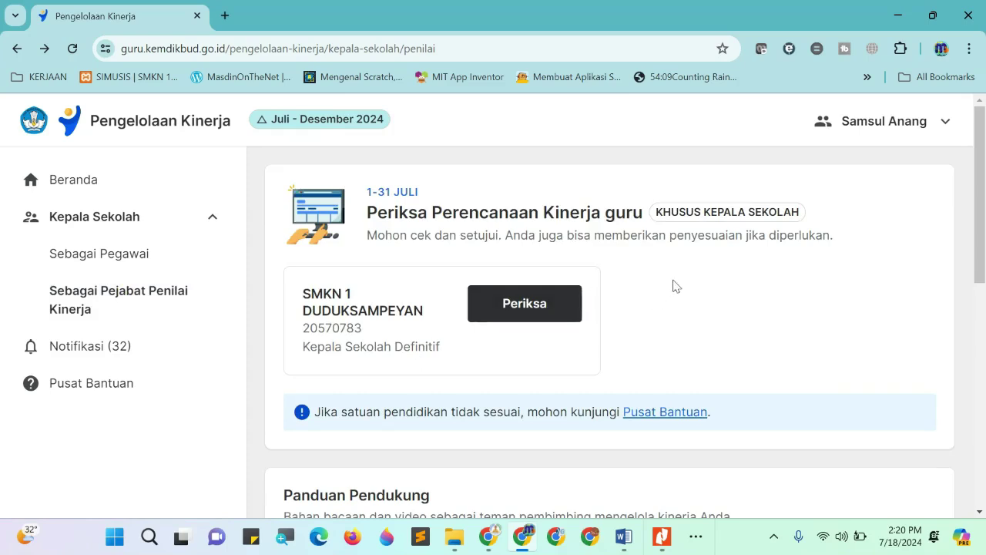
scroll(522, 311, "down", 3)
scroll(520, 310, "up", 3)
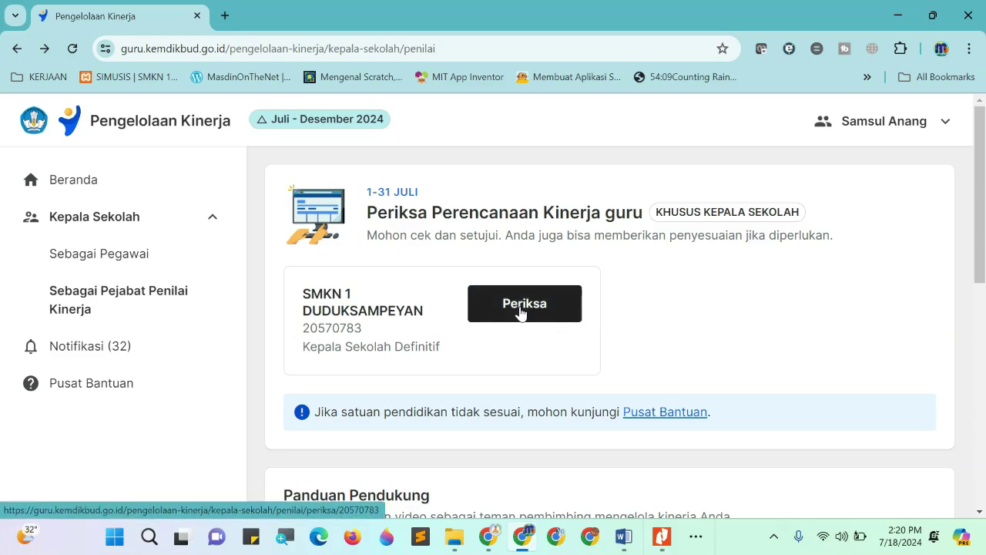
left_click(521, 310)
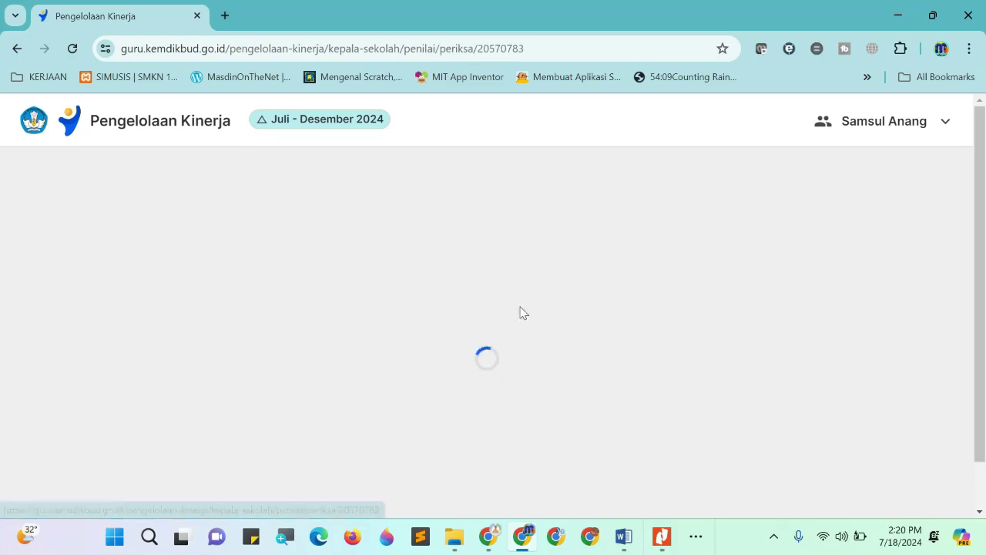
scroll(649, 316, "down", 2)
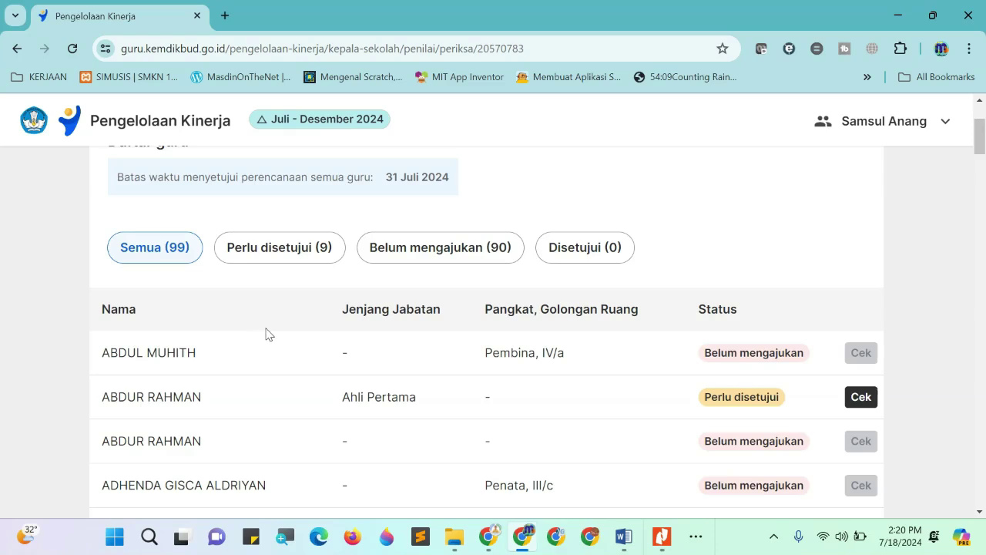
left_click(275, 256)
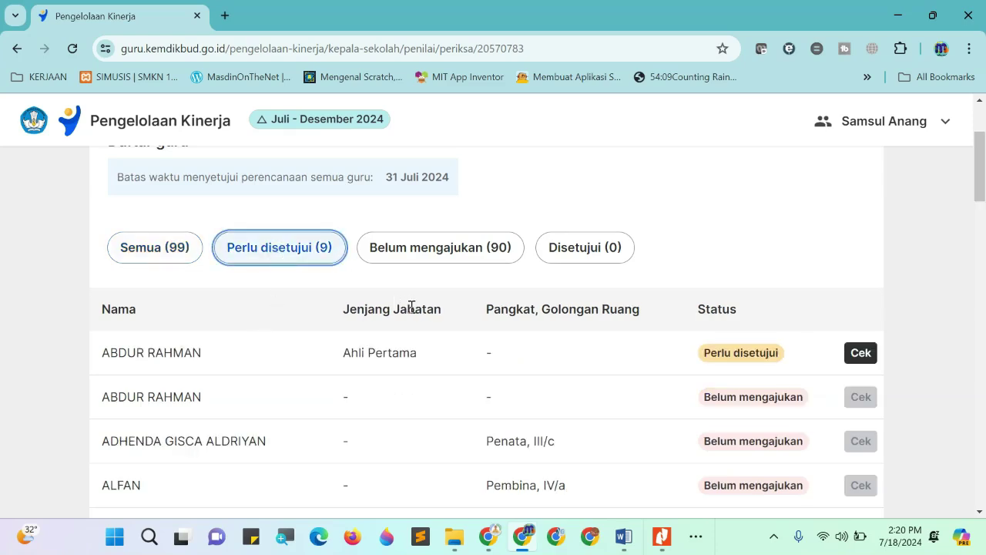
Examine the Daftar guru through to its end for teachers whose plans have the status "Perlu disetujui".
scroll(435, 337, "down", 1)
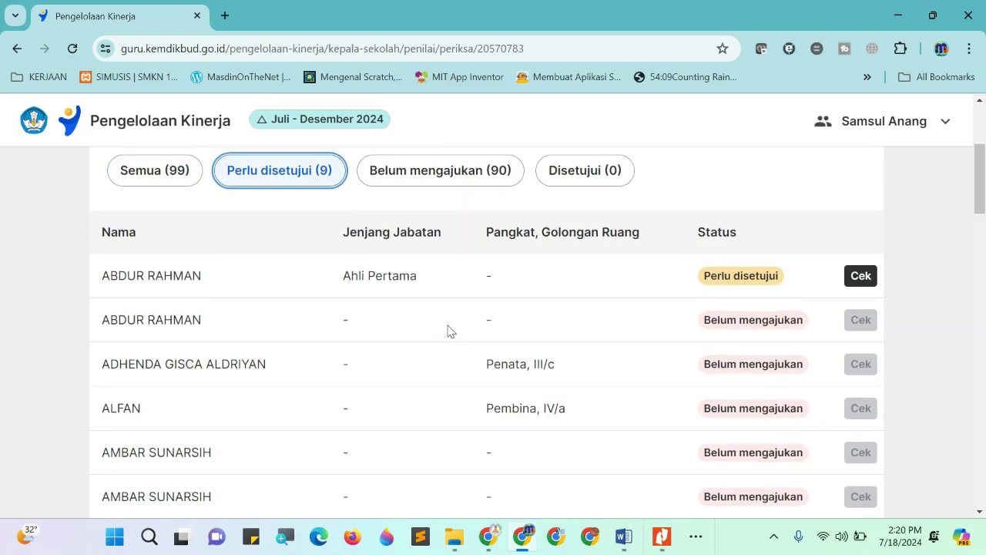
scroll(451, 331, "down", 4)
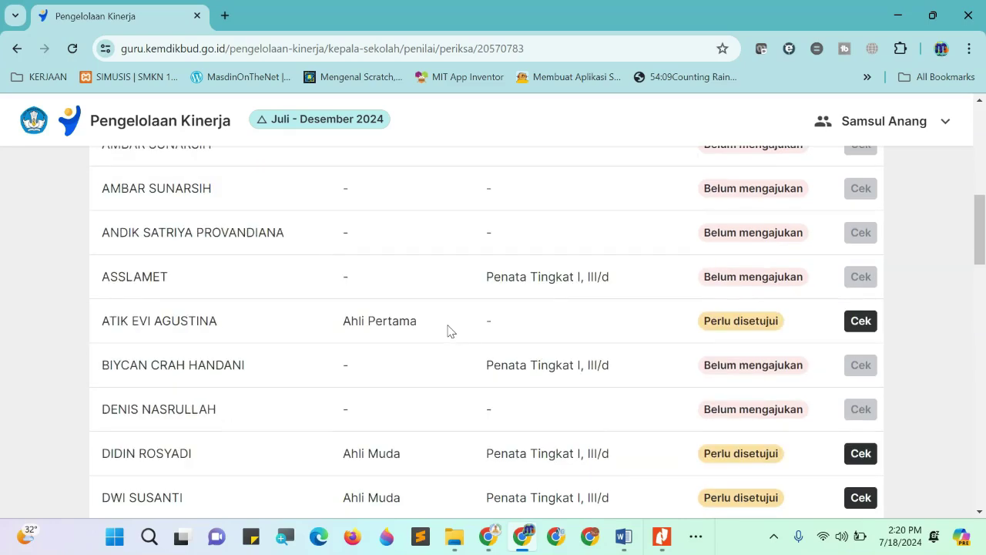
scroll(450, 330, "down", 1)
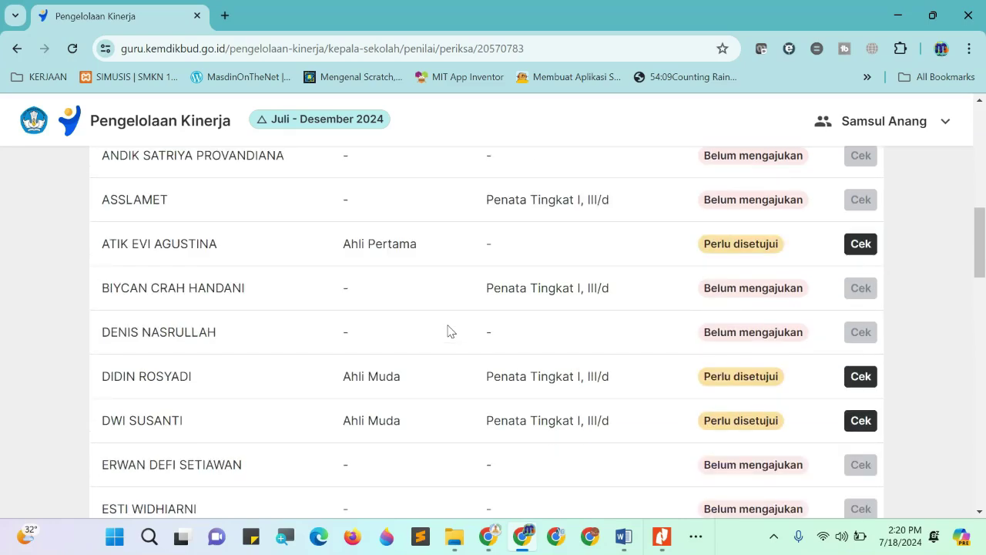
scroll(450, 330, "down", 5)
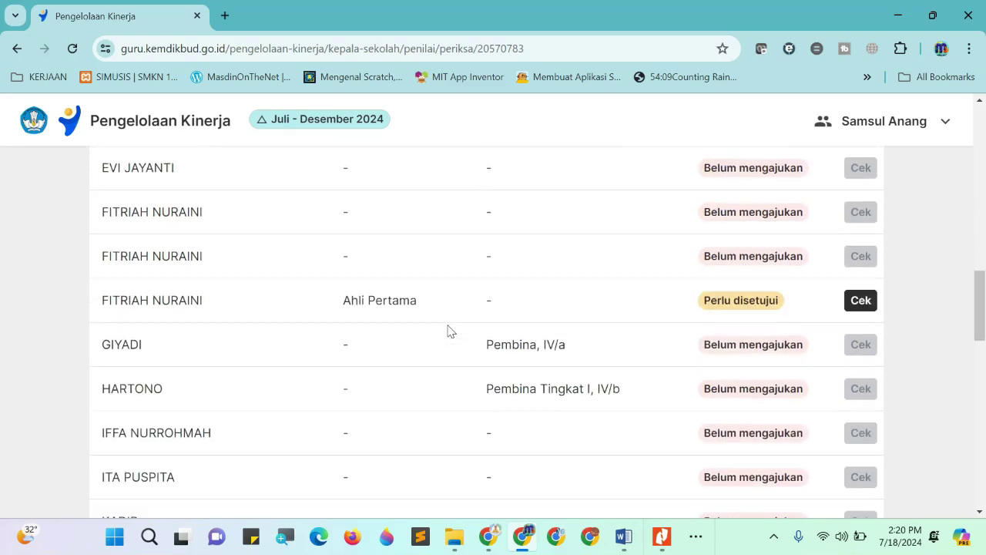
scroll(450, 330, "down", 8)
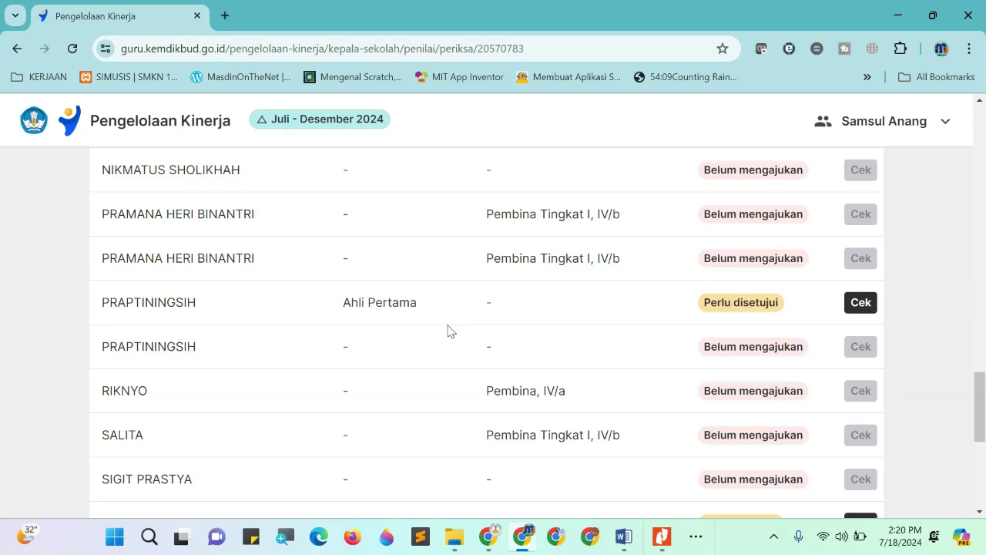
scroll(451, 331, "down", 2)
scroll(450, 331, "down", 1)
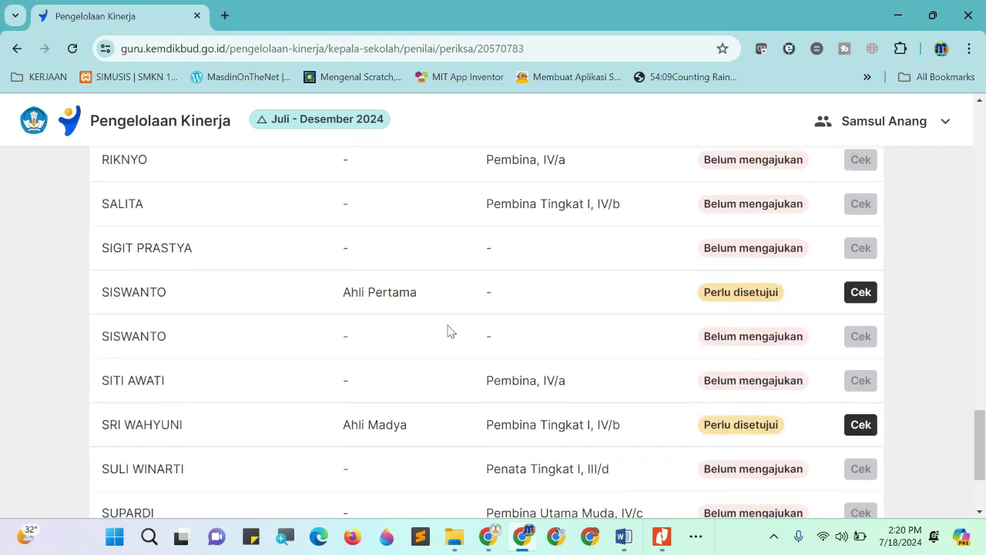
scroll(450, 331, "down", 2)
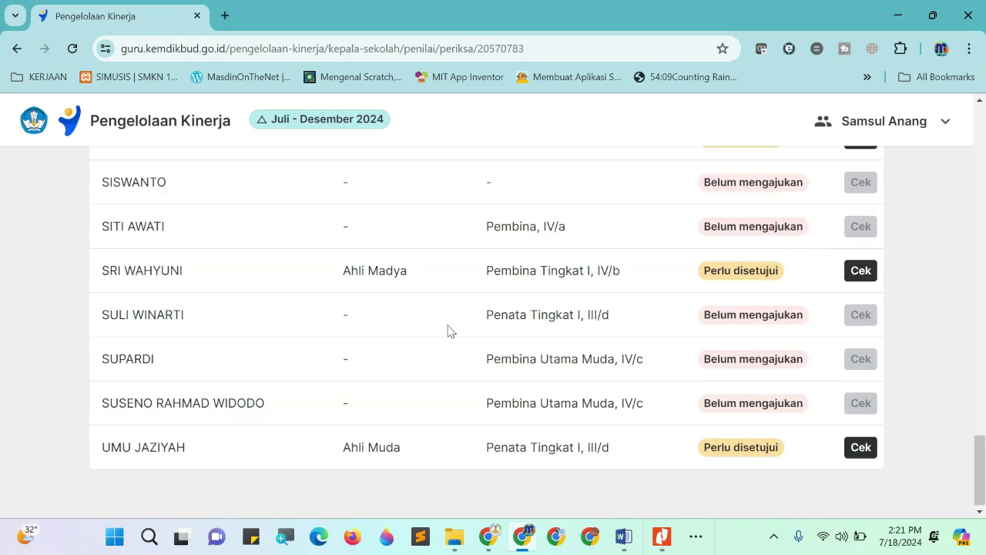
scroll(450, 331, "up", 20)
scroll(451, 331, "down", 4)
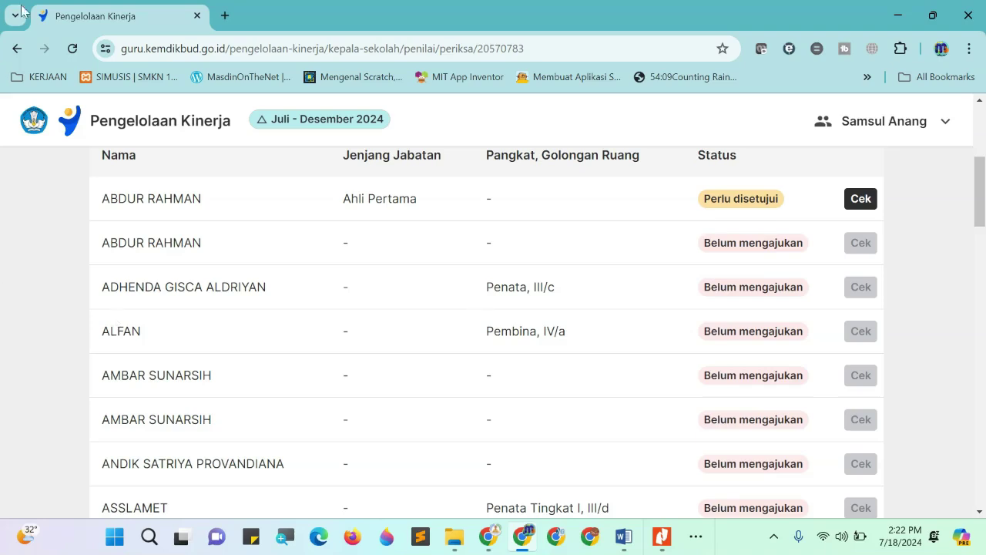
Reload the Daftar guru, filtered again by "Perlu disetujui", and open the first listed teacher's plan for checking.
left_click(72, 48)
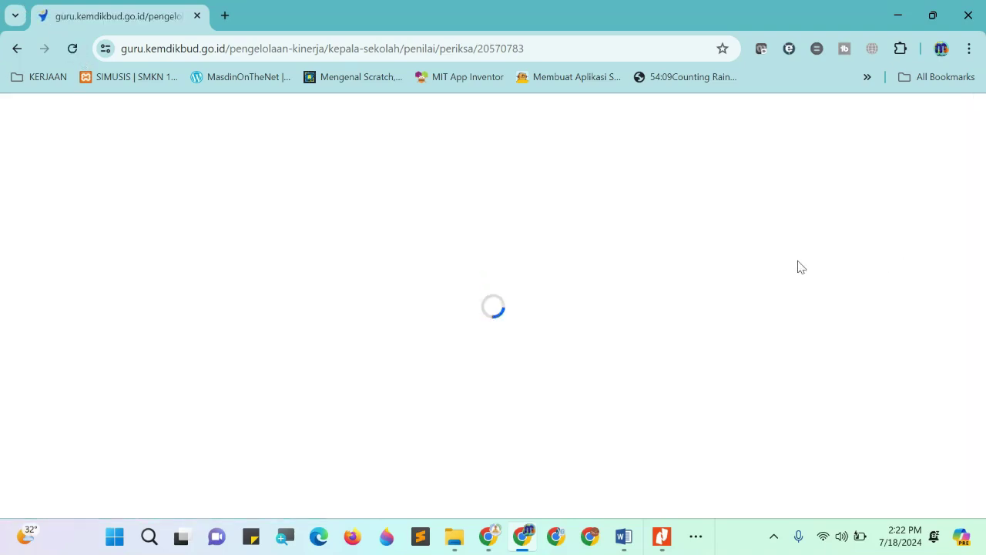
scroll(814, 301, "down", 3)
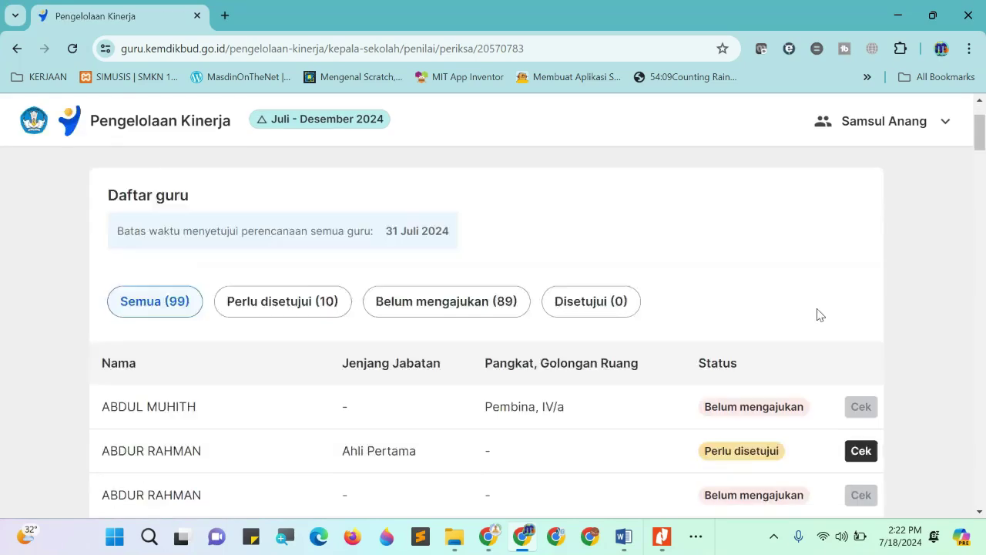
left_click(330, 180)
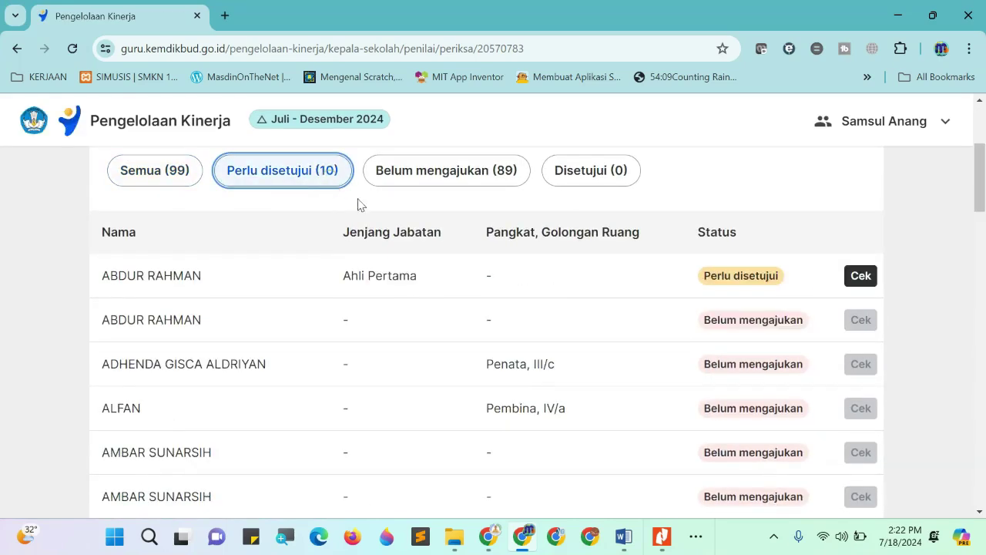
left_click(862, 278)
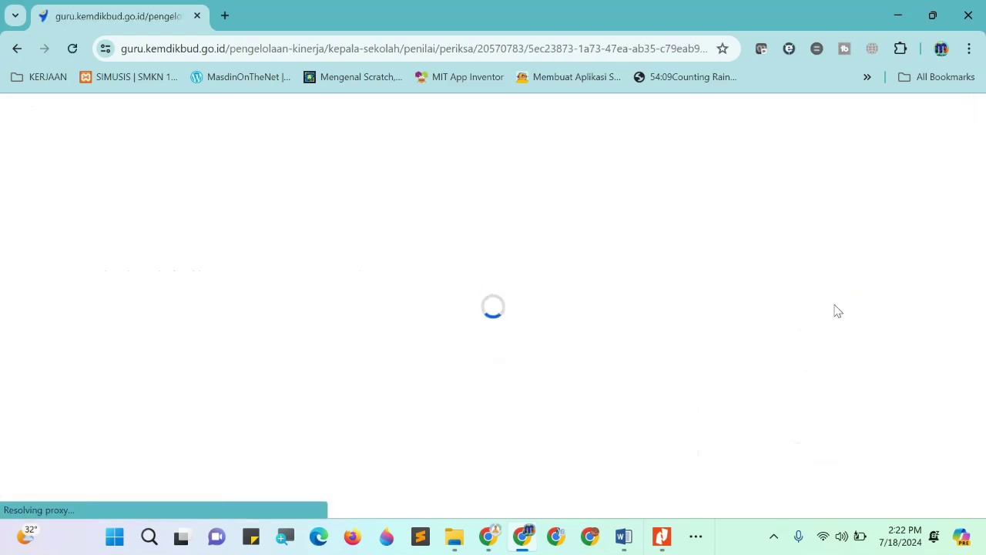
Review the teacher's Hasil Kerja Utama entries, including the options offered for the first Rencana Hasil Kerja, through the fourth entry.
scroll(828, 304, "down", 2)
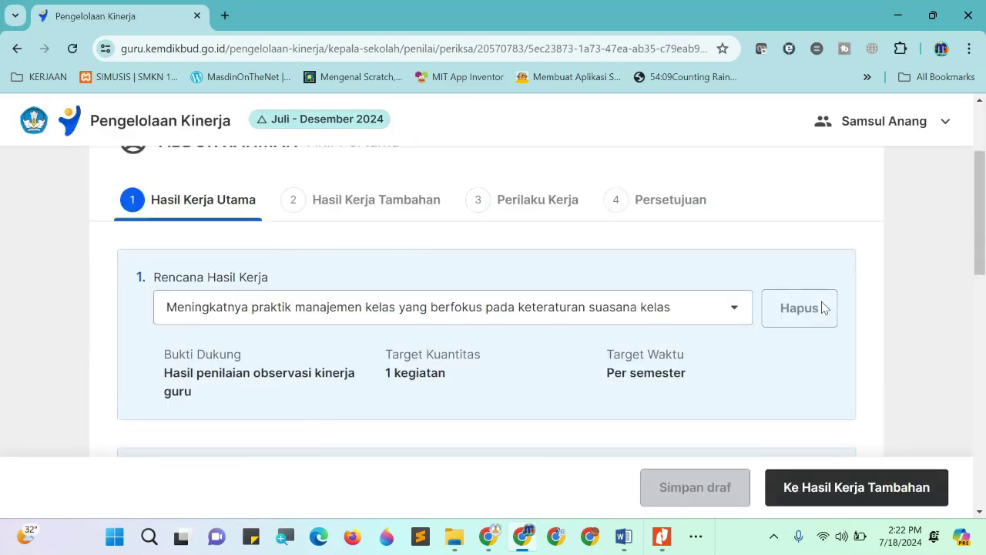
scroll(826, 296, "down", 1)
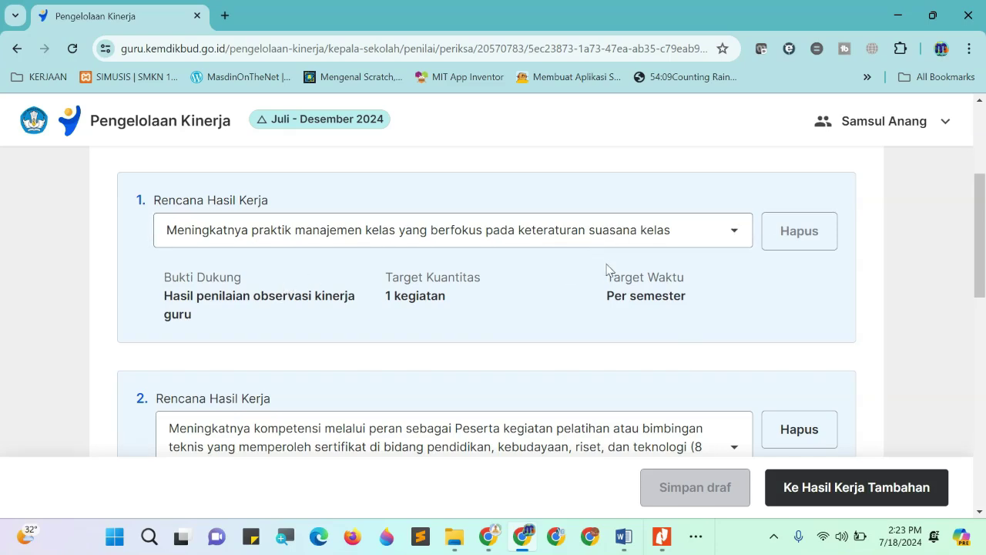
scroll(617, 293, "down", 2)
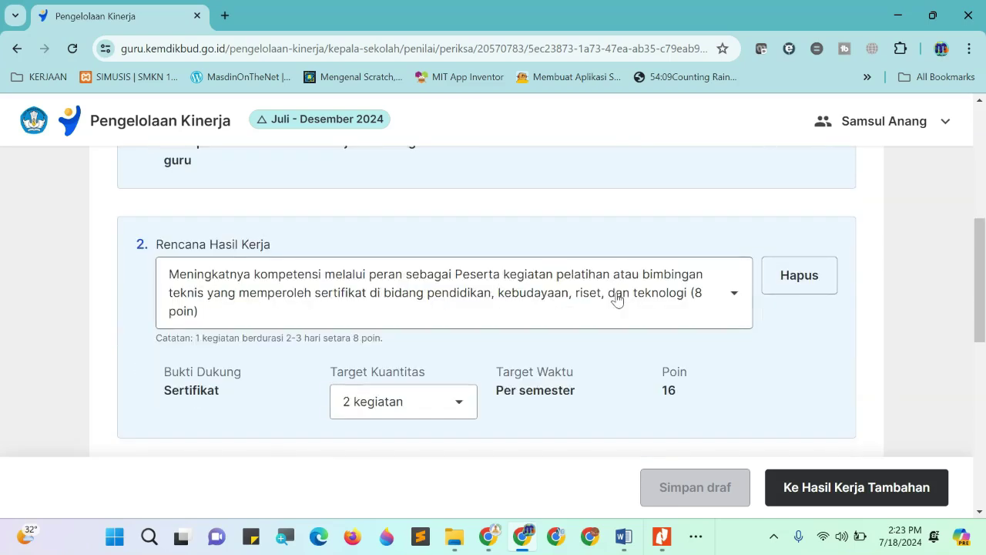
scroll(617, 300, "up", 3)
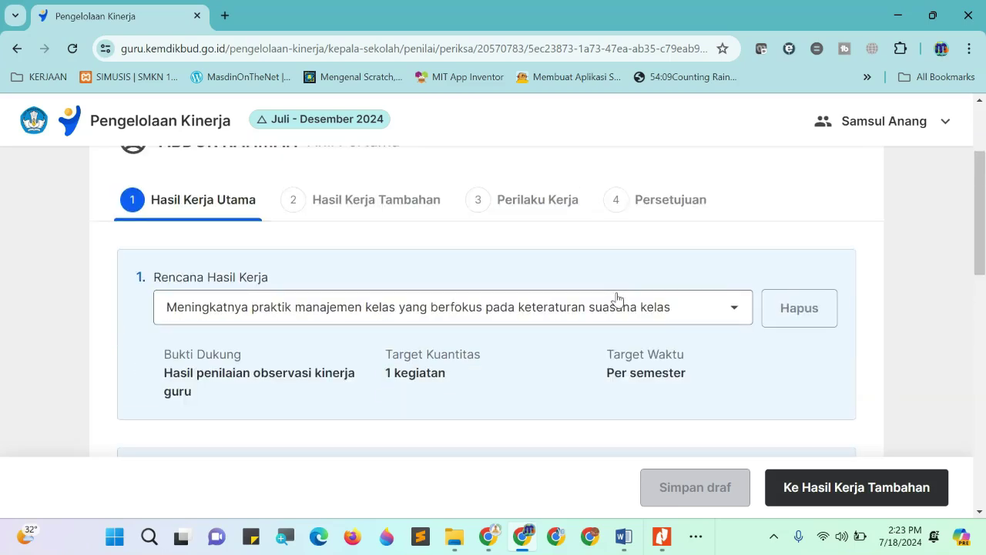
left_click(739, 311)
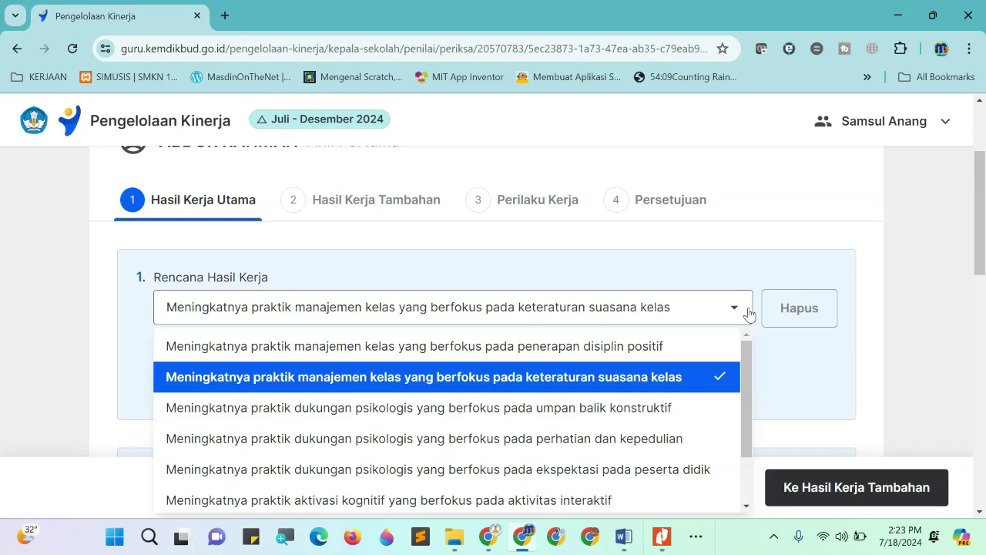
left_click(881, 309)
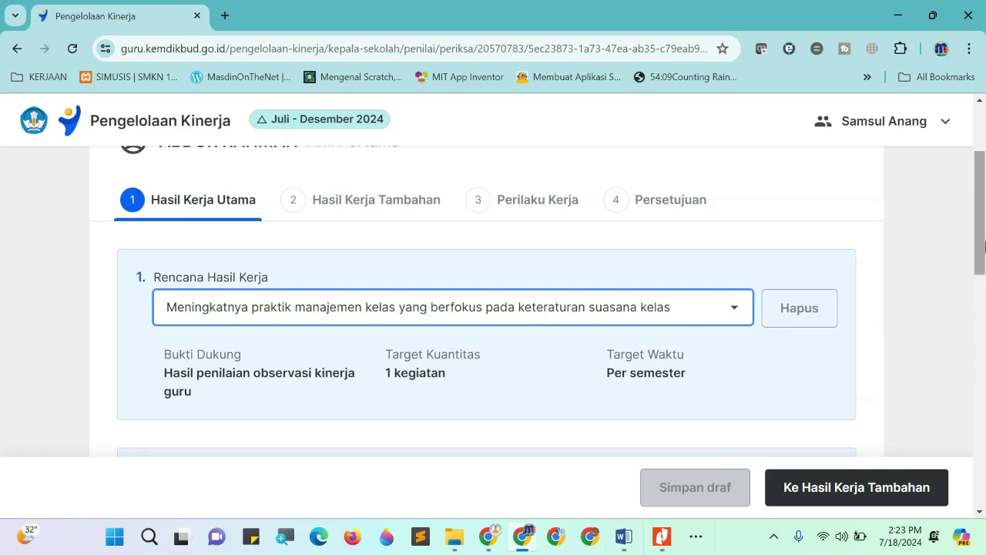
mouse_move(980, 245)
left_mouse_down()
mouse_move(984, 331)
mouse_move(978, 253)
left_mouse_up()
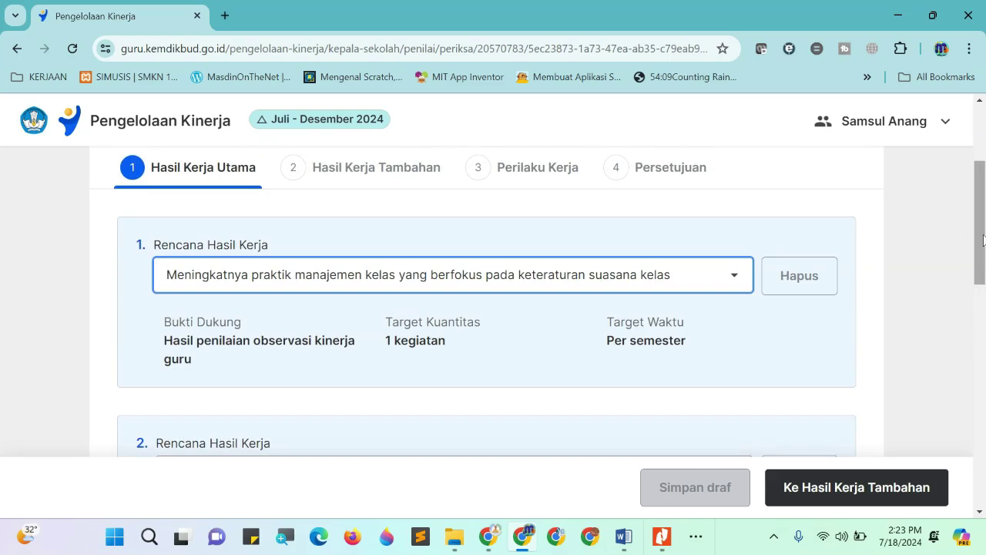
left_click_drag(981, 239, 984, 424)
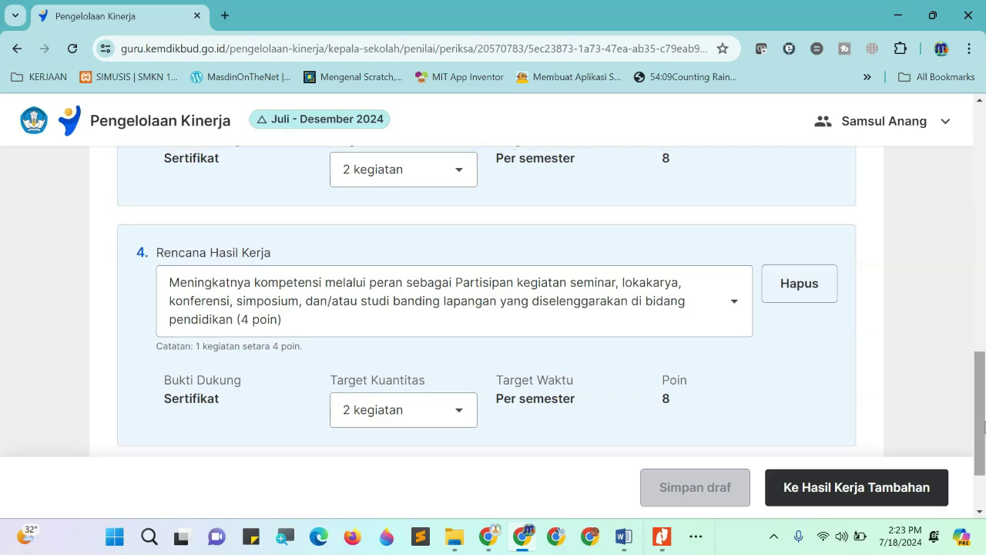
Review the remaining Hasil Kerja Utama, Hasil Kerja Tambahan and Perilaku Kerja sections of the teacher's plan and proceed to Persetujuan.
left_click_drag(982, 419, 983, 473)
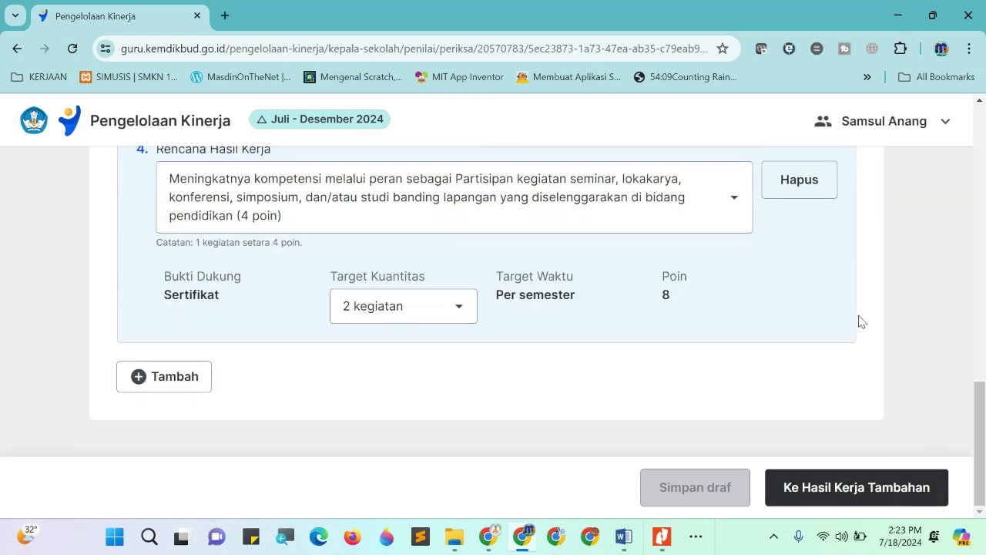
left_click(863, 485)
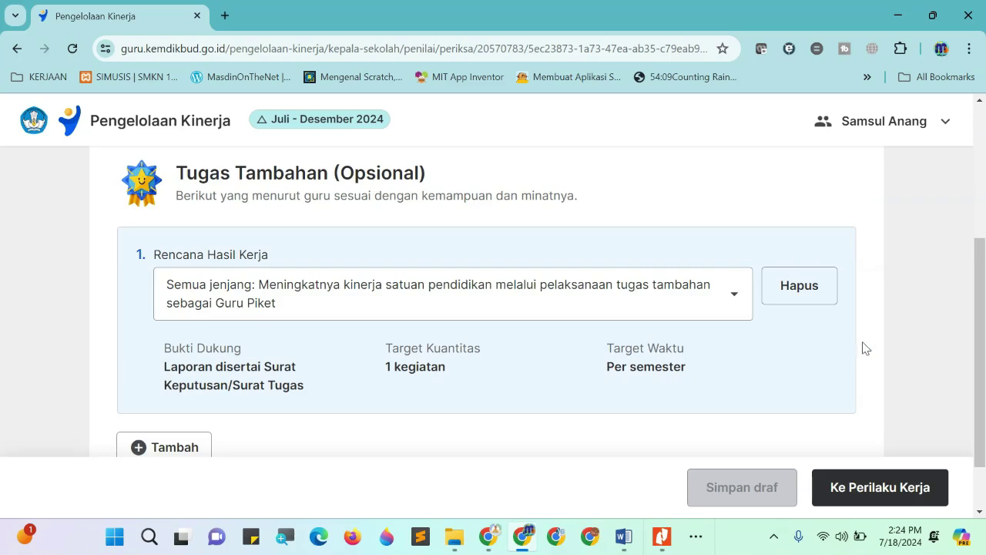
scroll(863, 347, "down", 1)
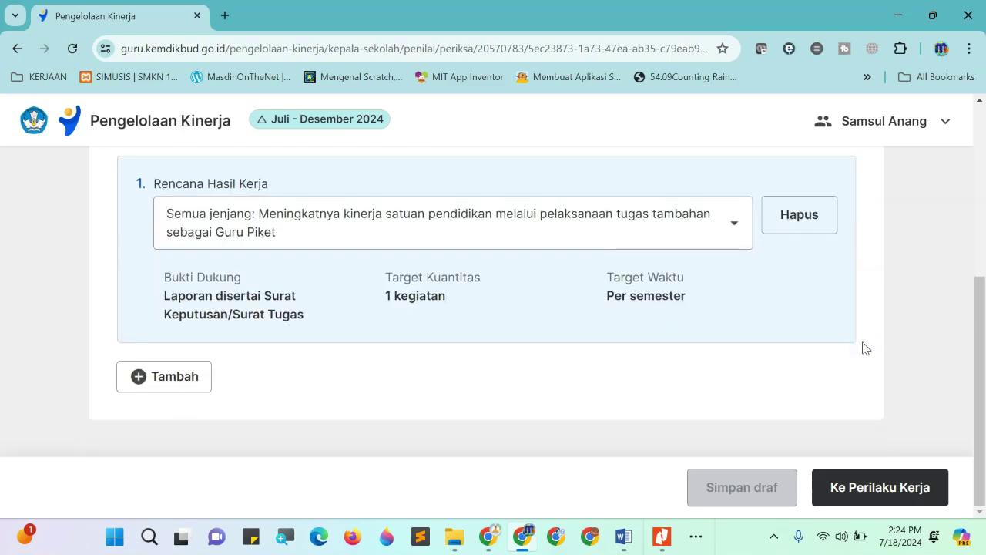
left_click(895, 487)
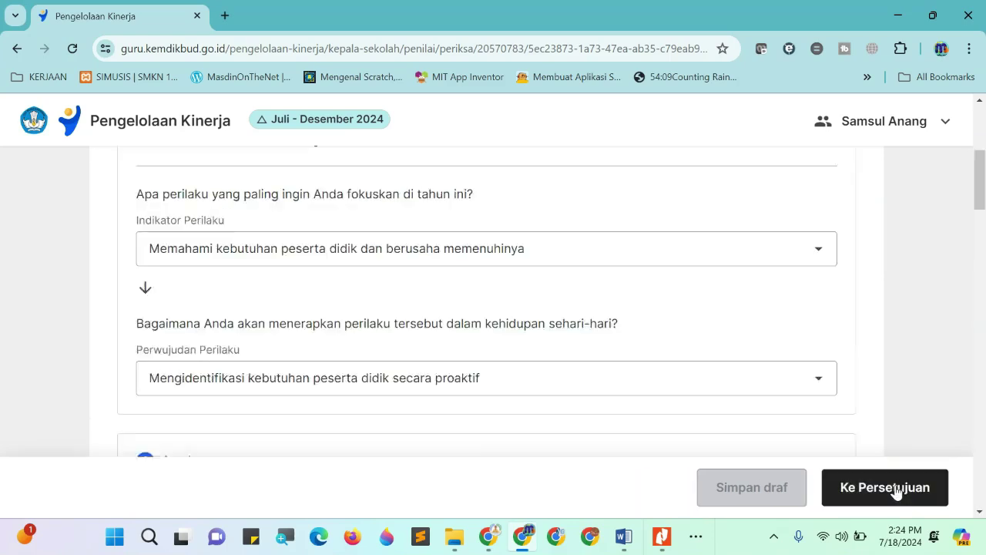
scroll(895, 491, "up", 1)
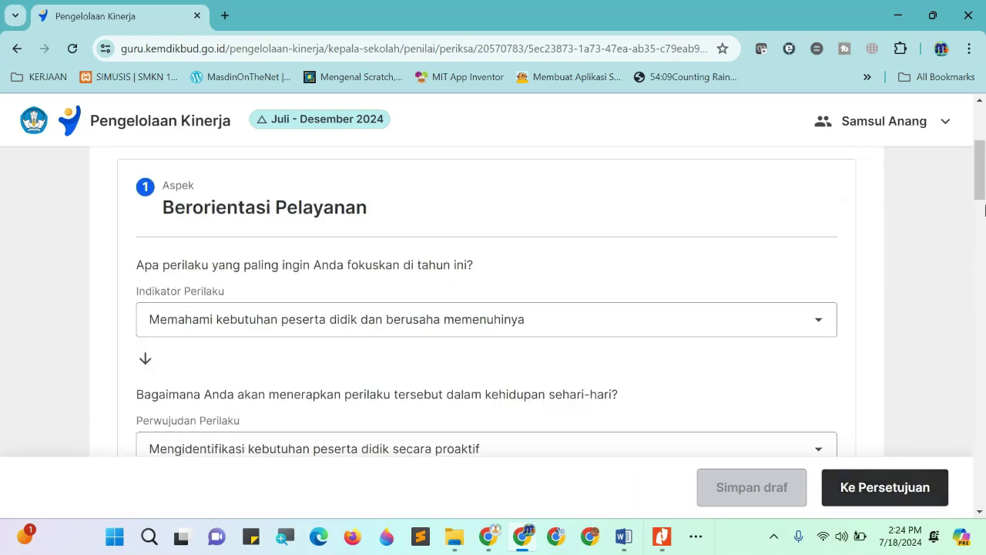
left_click_drag(980, 173, 981, 470)
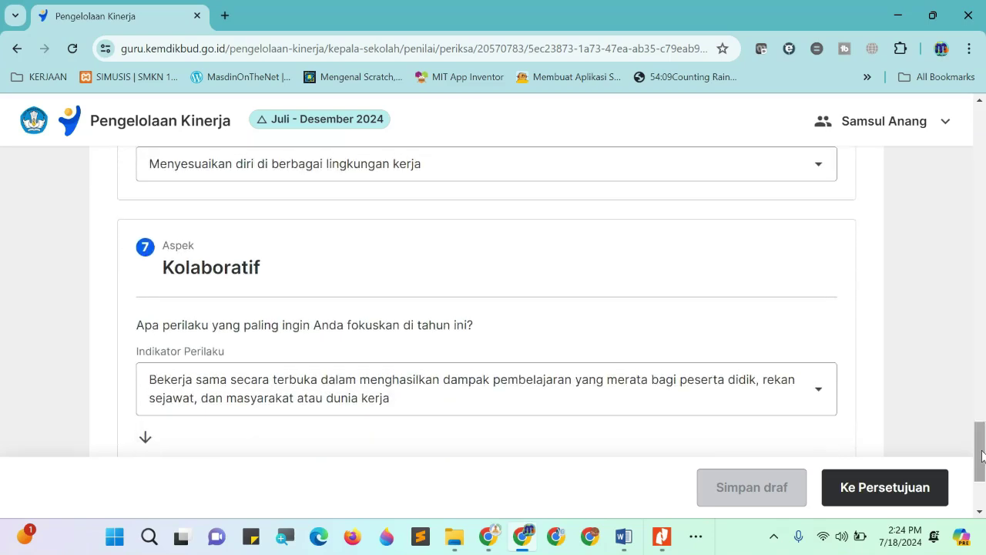
left_click(852, 497)
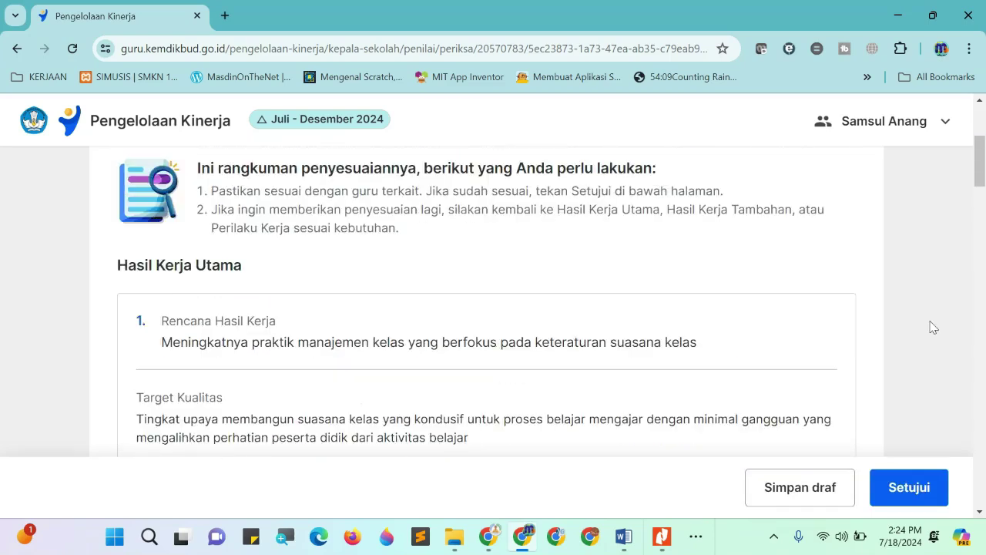
Check the Persetujuan summary through to its end and approve the teacher's Perencanaan Kinerja.
left_click_drag(980, 175, 981, 493)
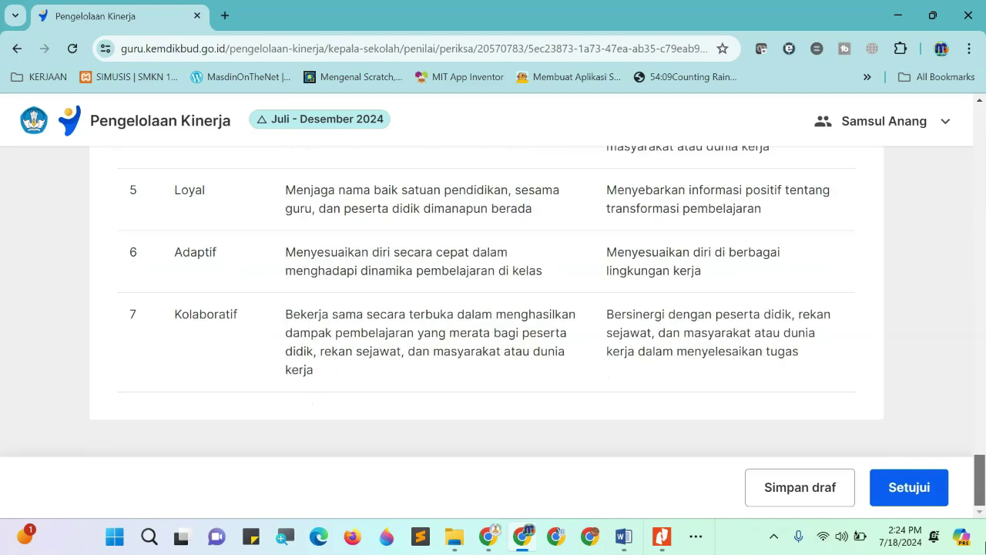
left_click(911, 492)
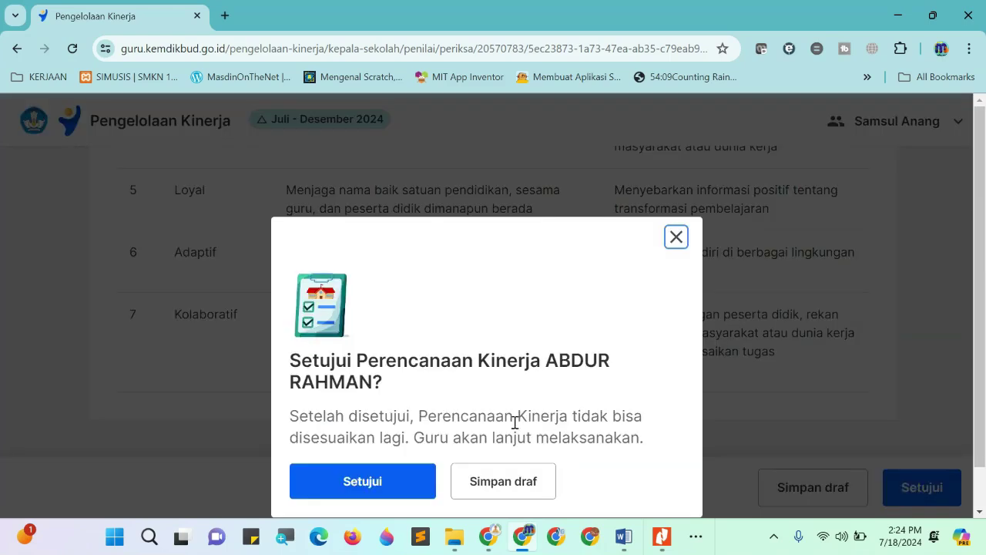
left_click(365, 484)
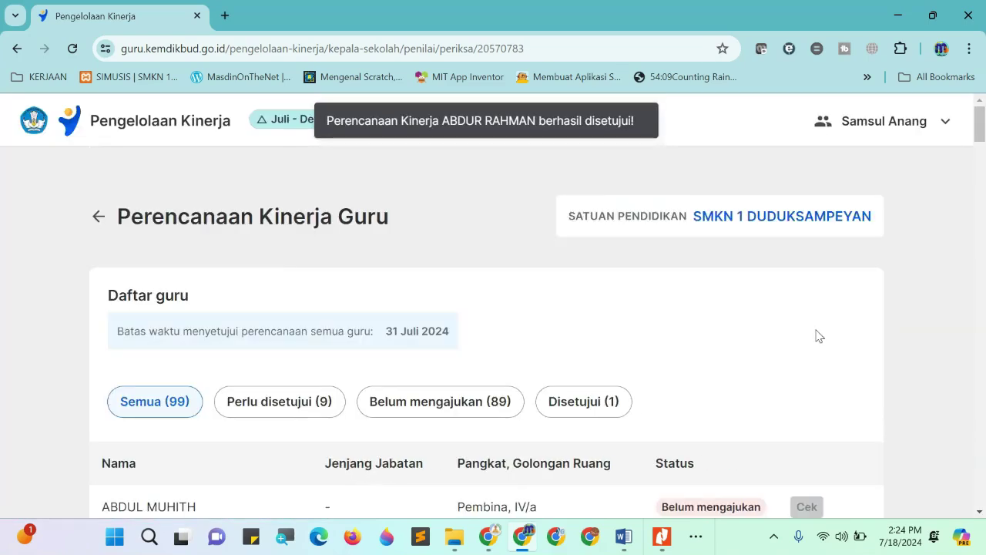
Find the Ahli Muda, Penata Tingkat I, III/d teacher awaiting approval just below the Ahli Pertama entry in the Daftar guru and open that plan.
mouse_move(983, 130)
left_mouse_down()
mouse_move(983, 158)
mouse_move(984, 141)
left_mouse_up()
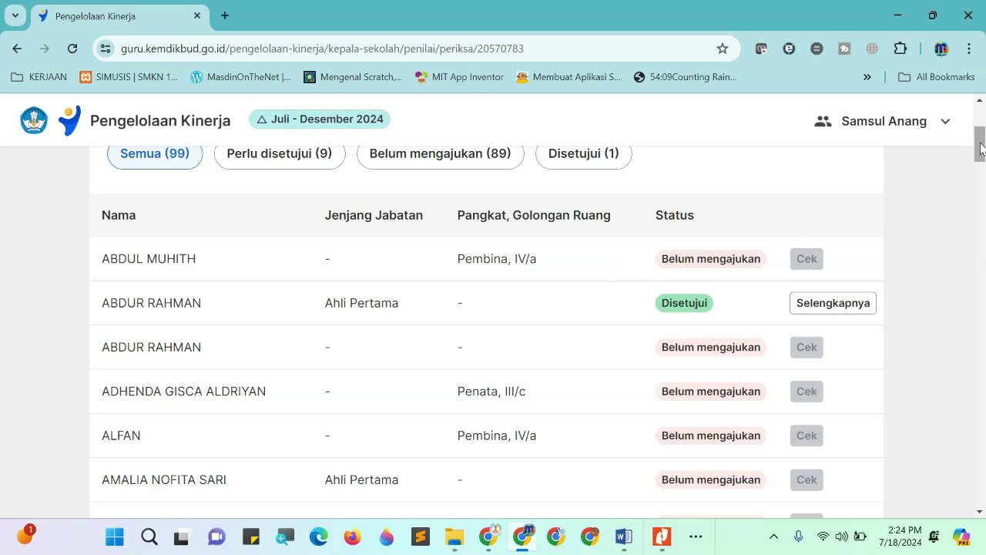
left_click_drag(981, 143, 983, 231)
left_click(815, 334)
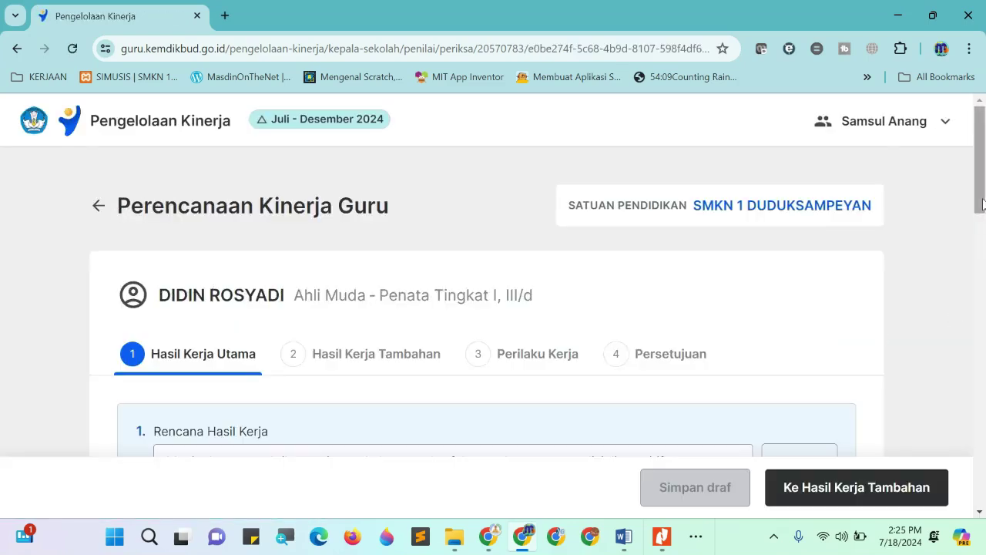
Review the teacher's Hasil Kerja Utama entries and look through the options offered for the fifth Rencana Hasil Kerja.
scroll(959, 362, "down", 8)
scroll(960, 374, "down", 7)
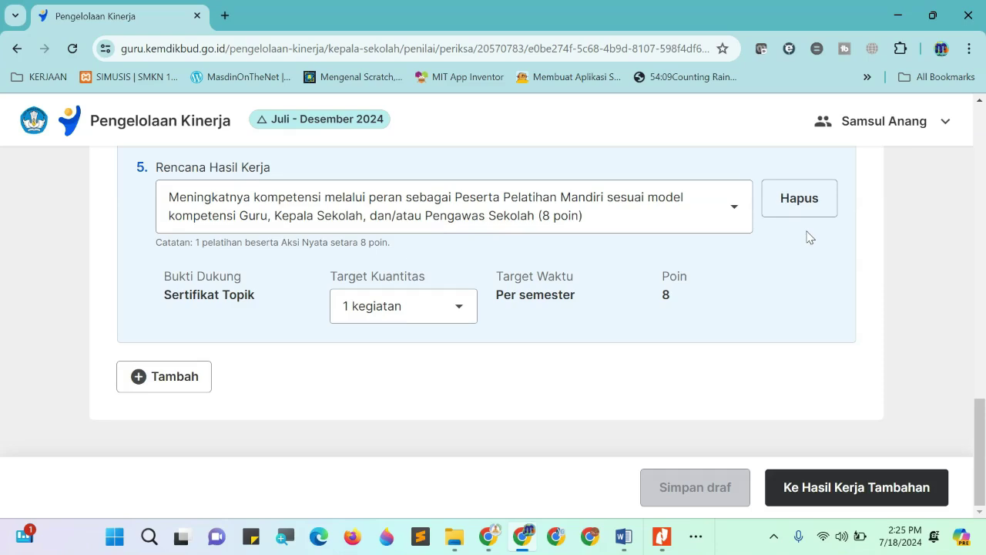
left_click(729, 214)
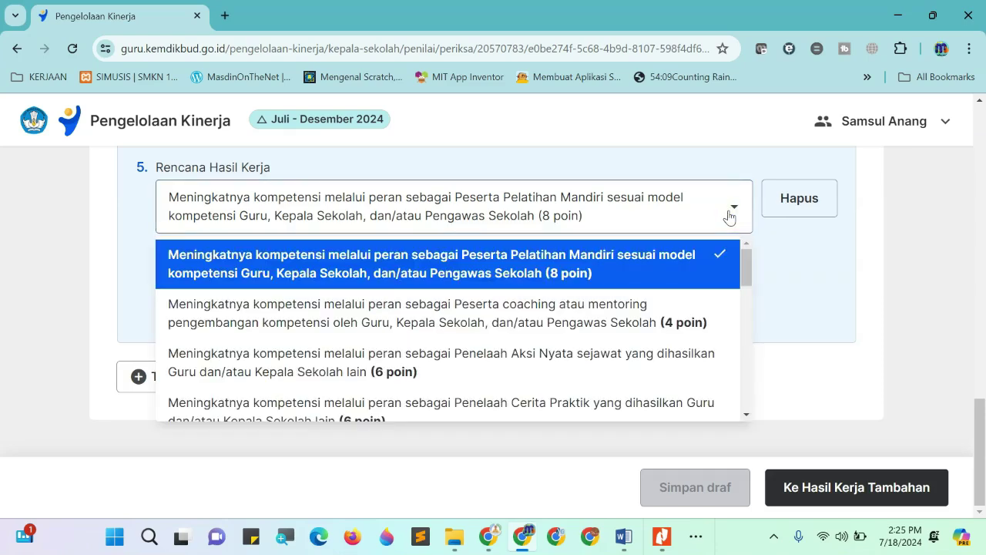
left_click_drag(746, 266, 732, 418)
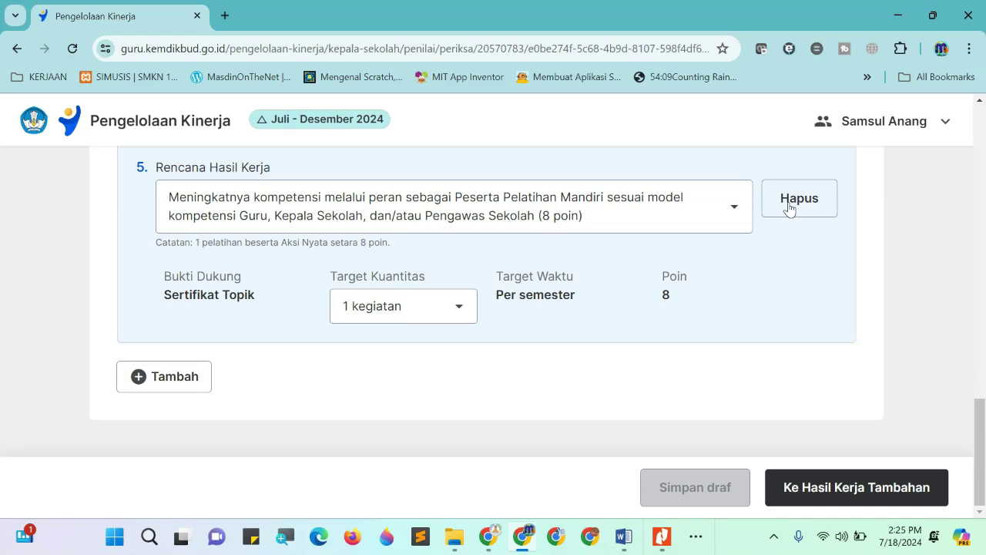
Continue through Hasil Kerja Tambahan and Perilaku Kerja to Persetujuan and approve this teacher's Perencanaan Kinerja.
left_click(872, 483)
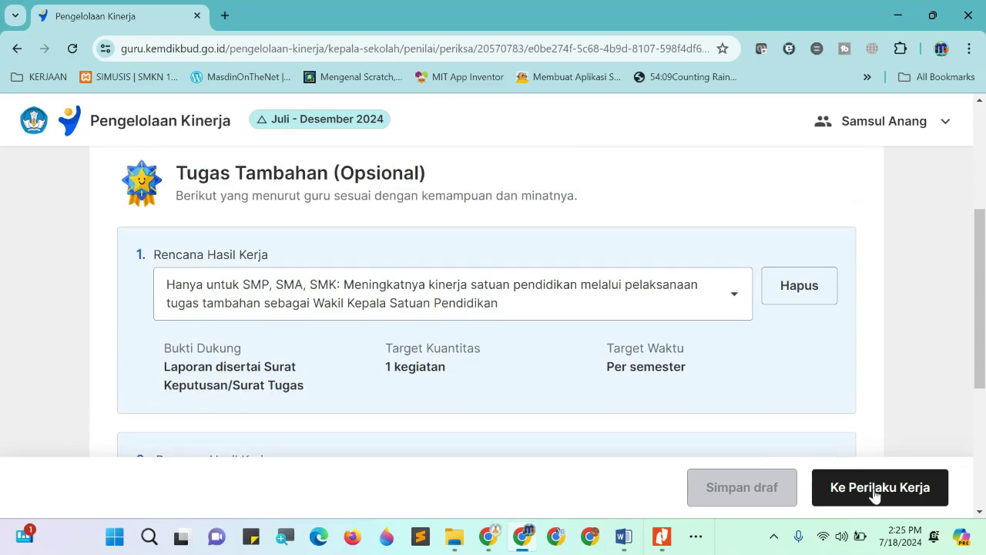
left_click(878, 494)
left_click(877, 494)
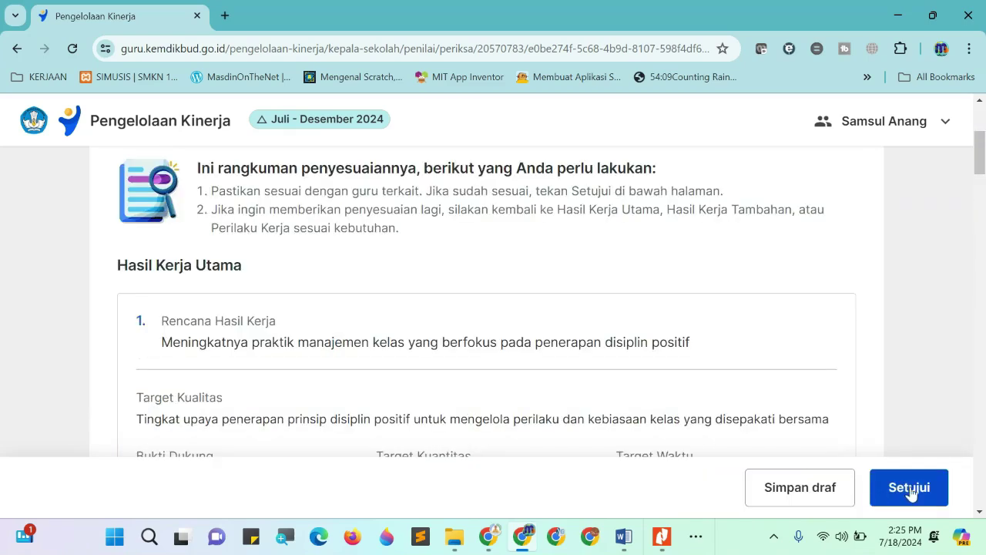
left_click(909, 491)
left_click(359, 481)
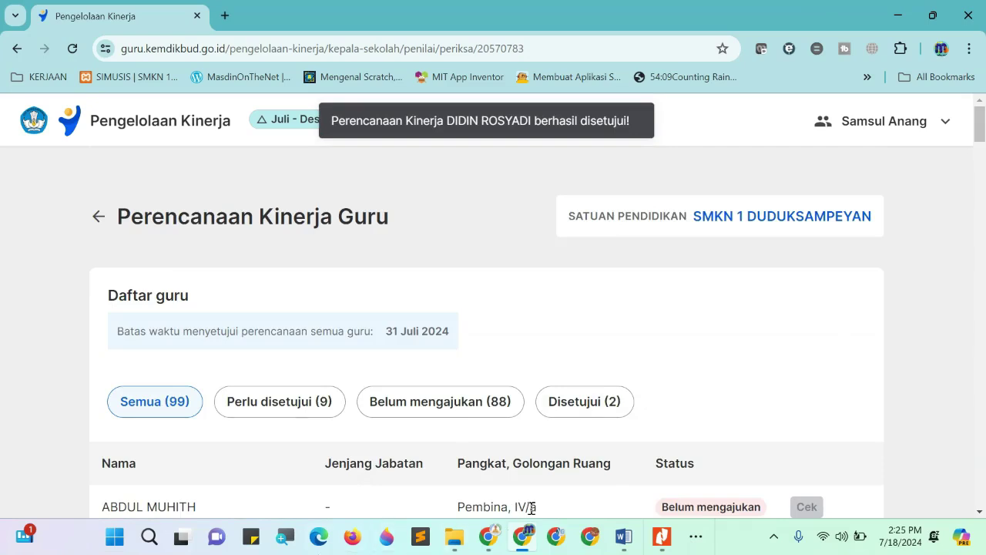
Check the plan statuses in the Daftar guru, from the just-approved teacher onward through the following entries.
mouse_move(487, 536)
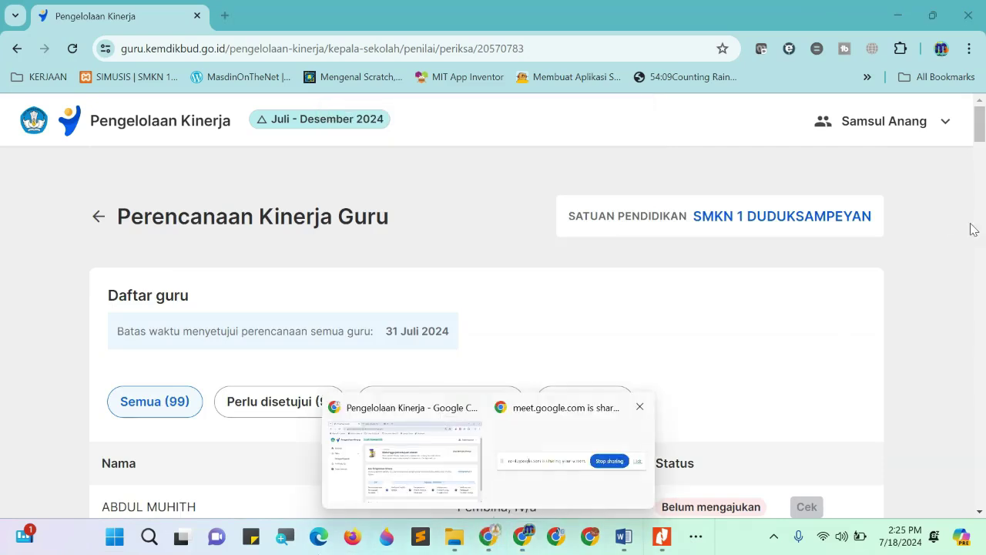
scroll(891, 300, "down", 4)
scroll(892, 310, "down", 13)
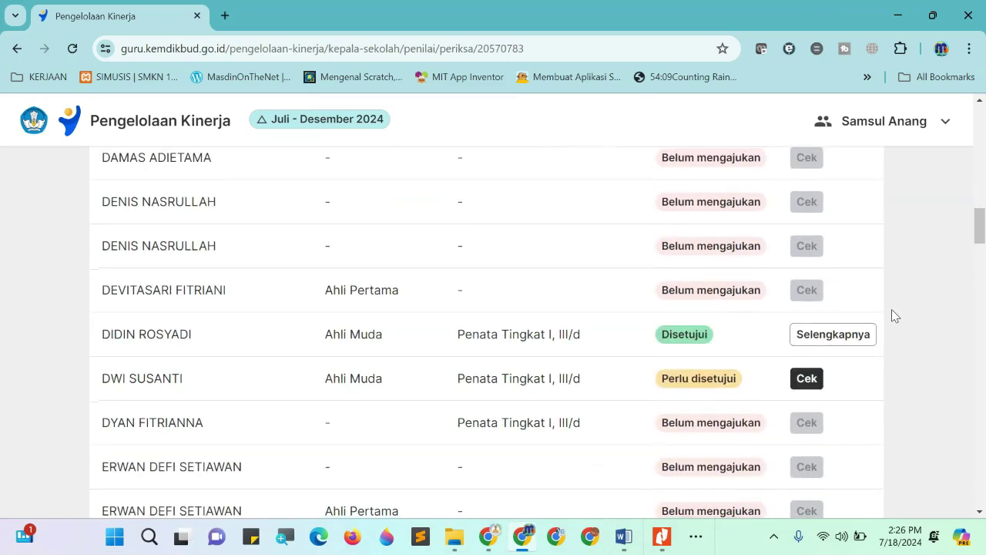
scroll(894, 315, "down", 6)
scroll(891, 310, "down", 11)
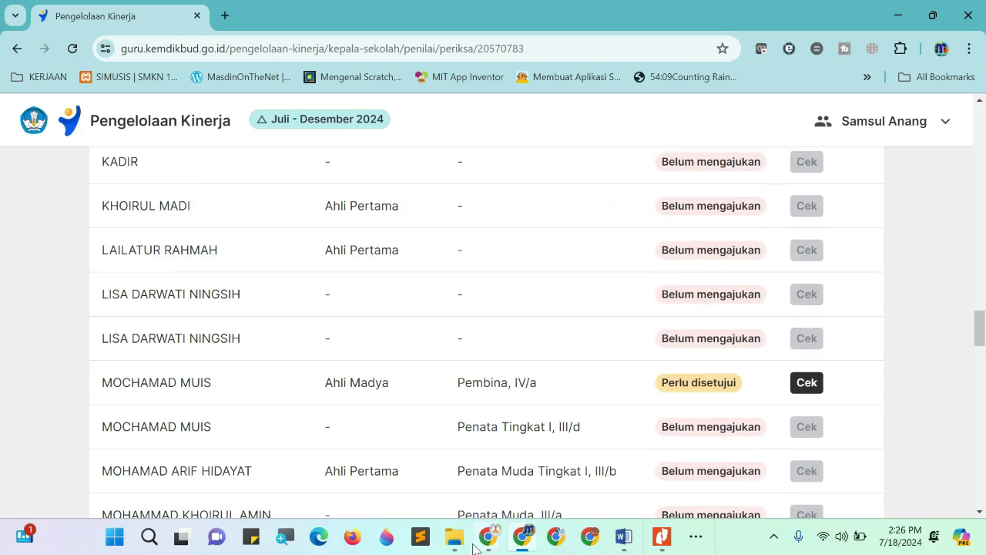
Switch to the teacher's account, reload the Pengelolaan Kinerja page and open the approved plan with Cek dan Sepakati.
left_click(412, 464)
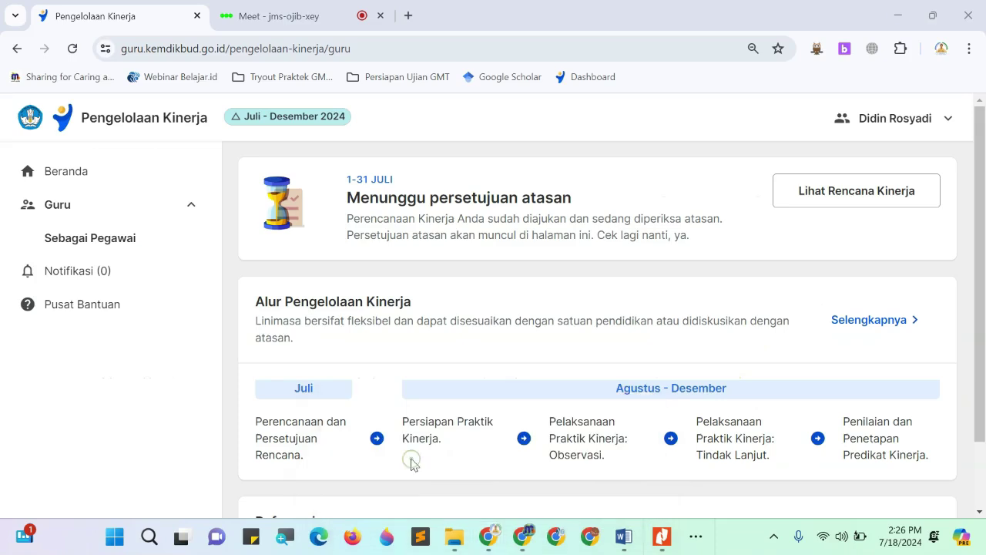
left_click(72, 48)
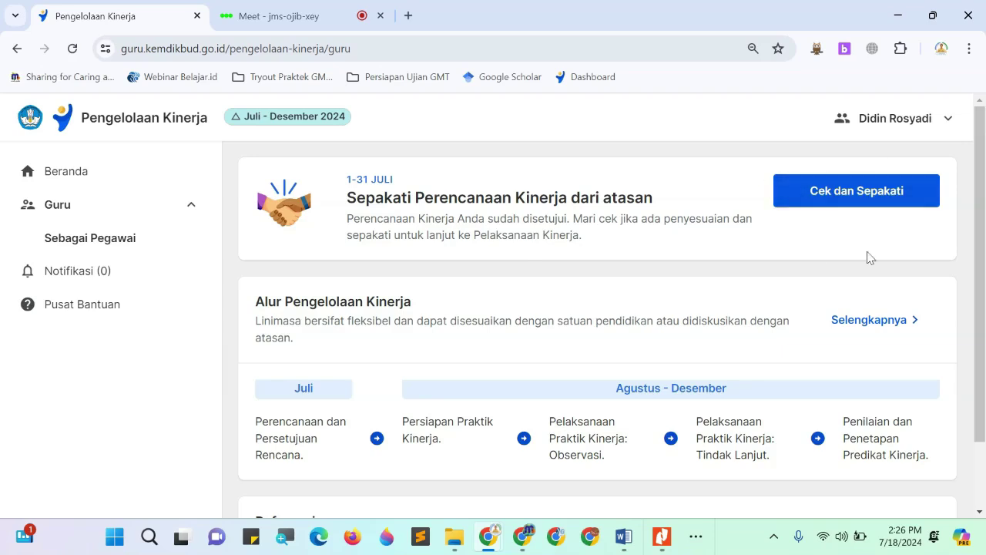
left_click(838, 194)
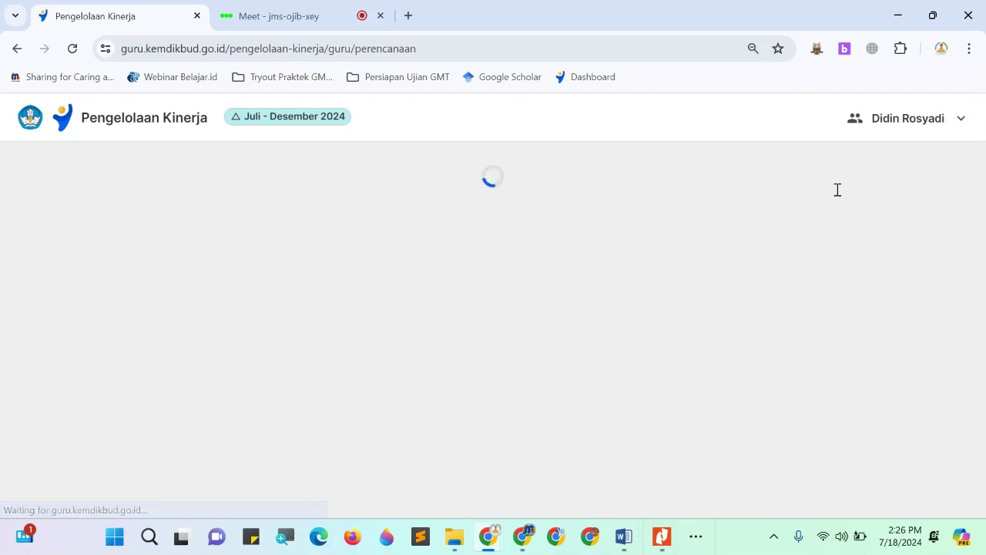
Go through the approved plan's sections to Perilaku Kerja, accept the agreement statement and confirm Sepakati.
left_click_drag(984, 197, 984, 472)
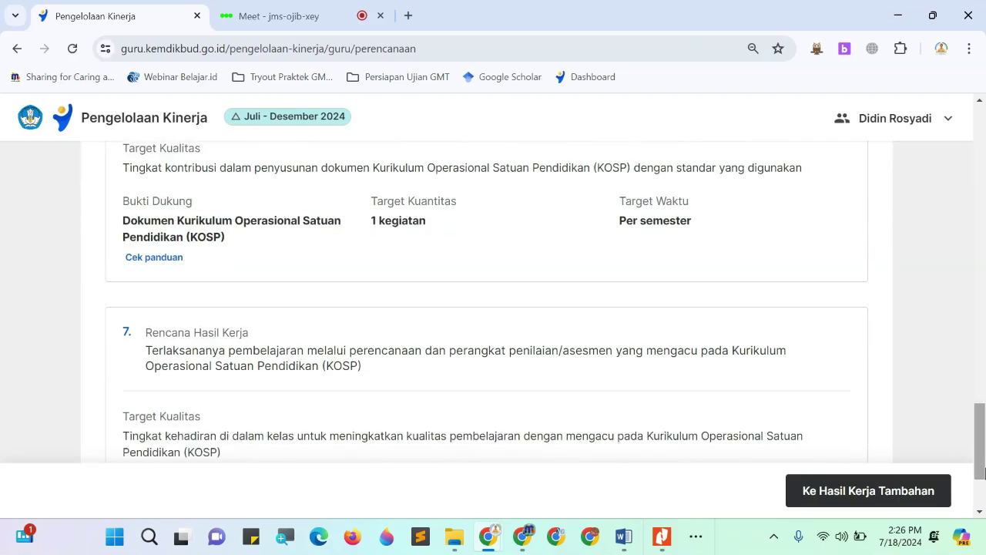
left_click(852, 502)
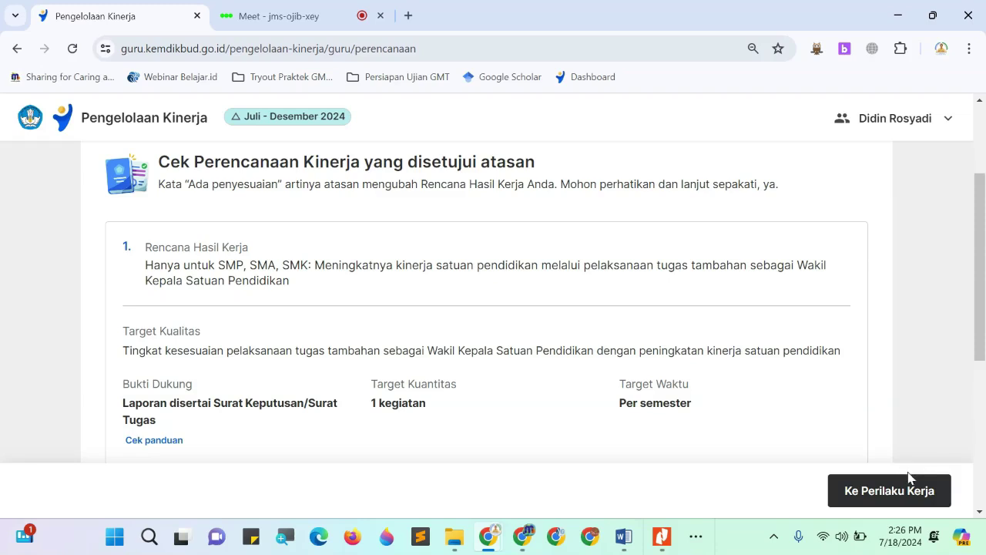
left_click(873, 493)
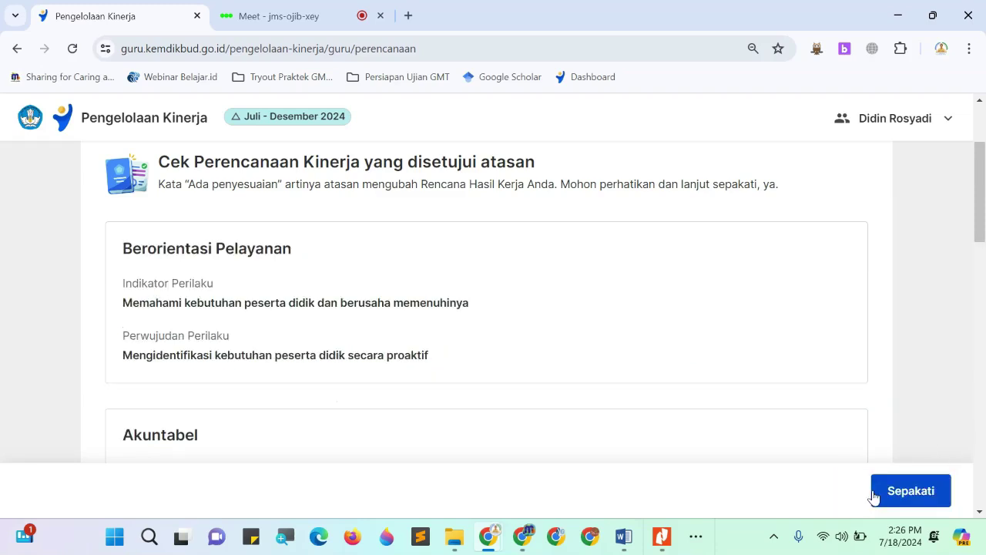
left_click(892, 497)
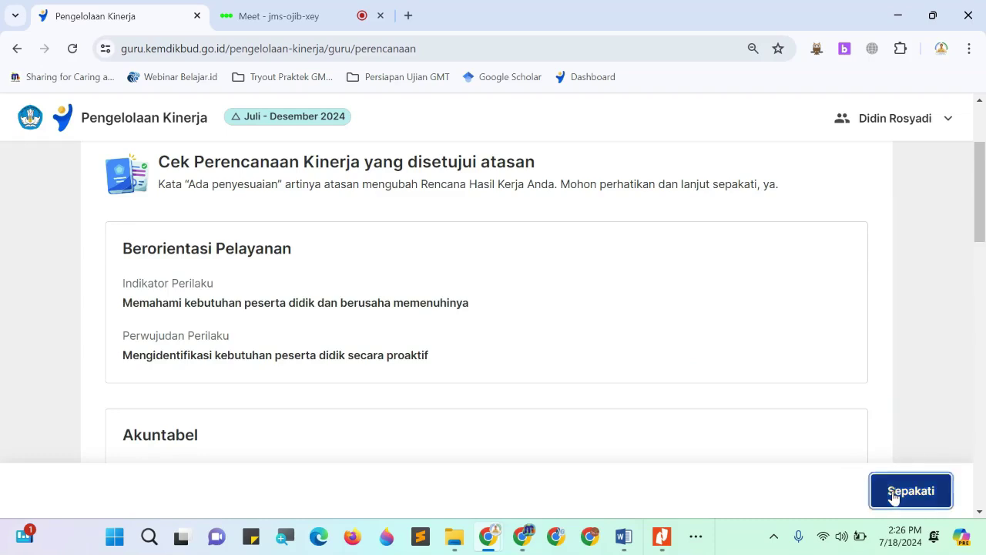
left_click(370, 463)
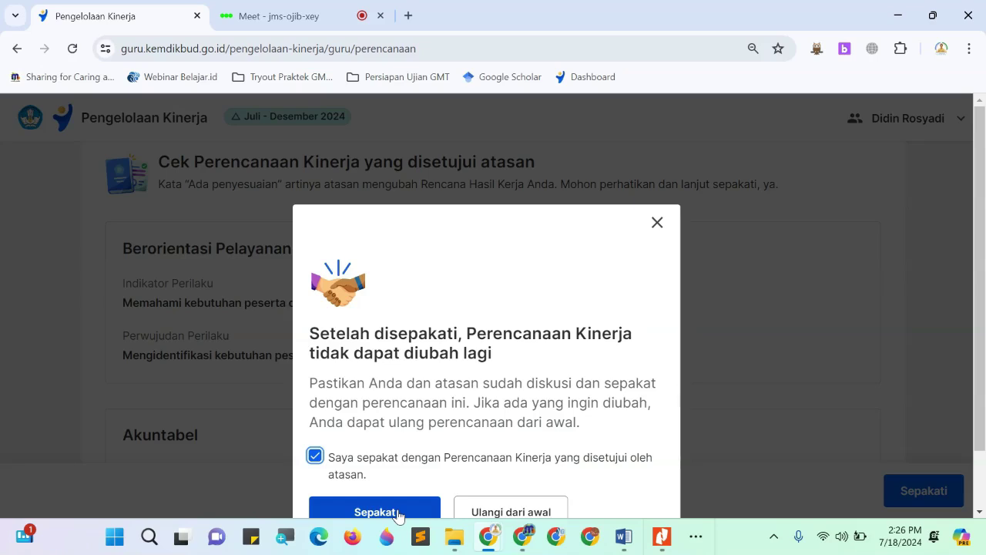
left_click(400, 512)
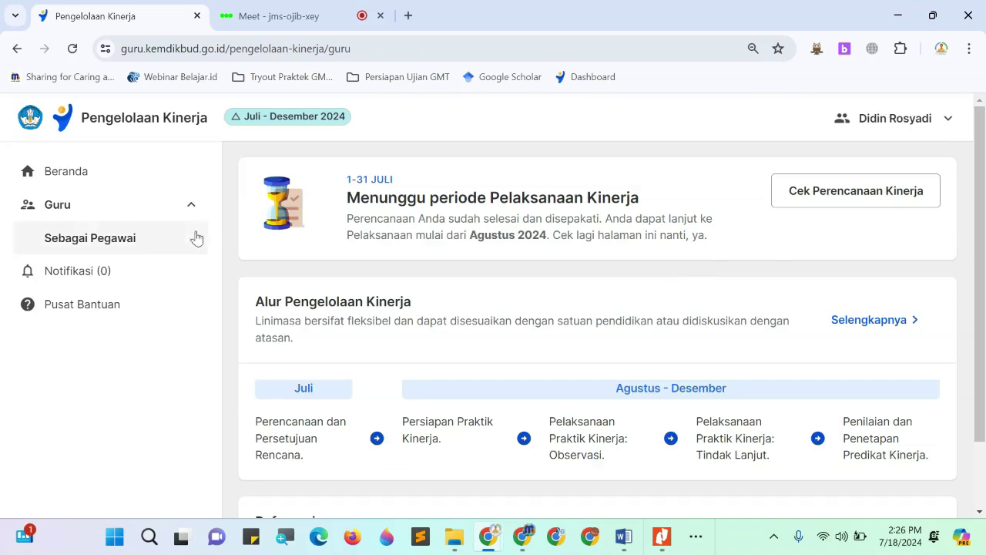
Reload the teacher's Sebagai Pegawai page to check the current plan status.
left_click(119, 243)
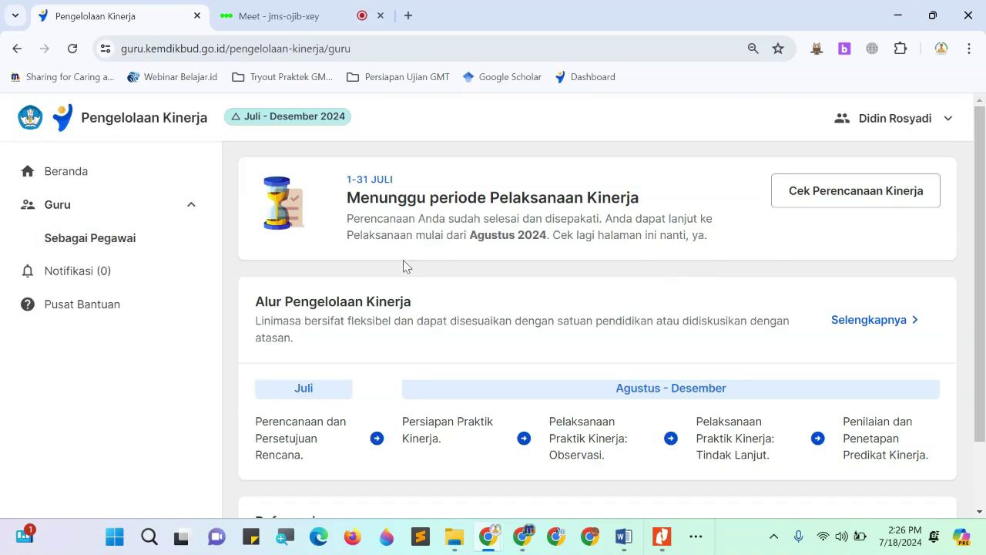
left_click(73, 48)
Switch back to the principal's account, reload the Daftar guru and check the status of the teacher who agreed to the plan.
mouse_move(525, 539)
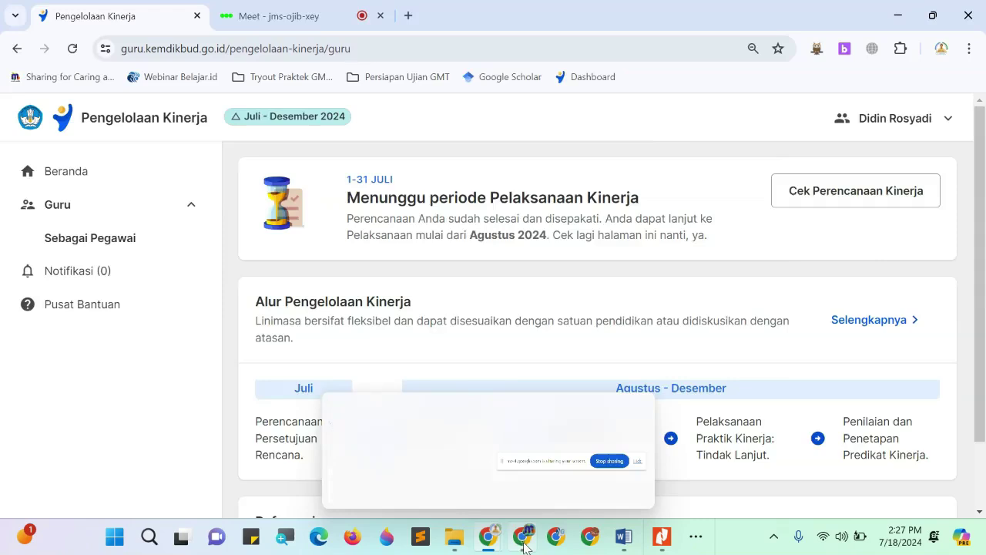
left_click(523, 539)
scroll(584, 146, "up", 8)
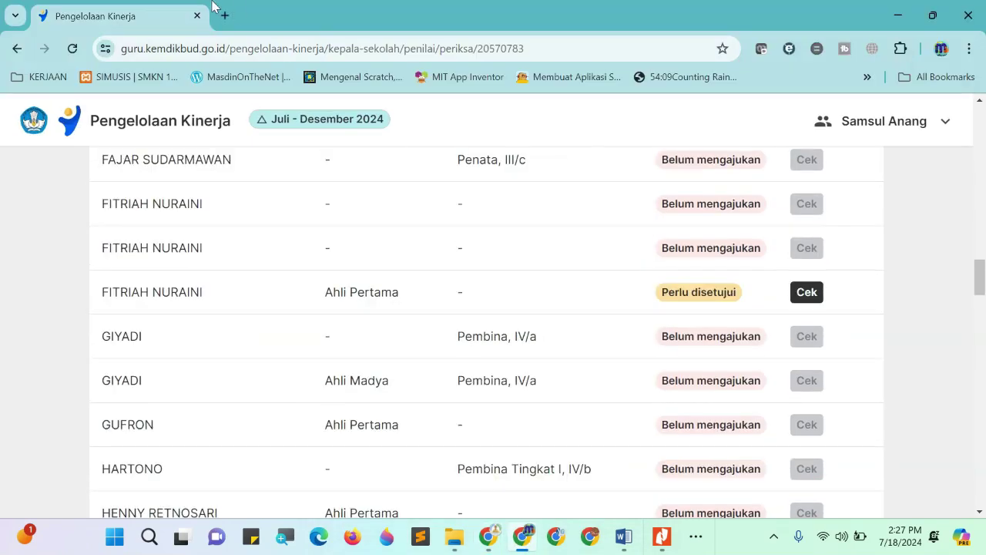
left_click(69, 49)
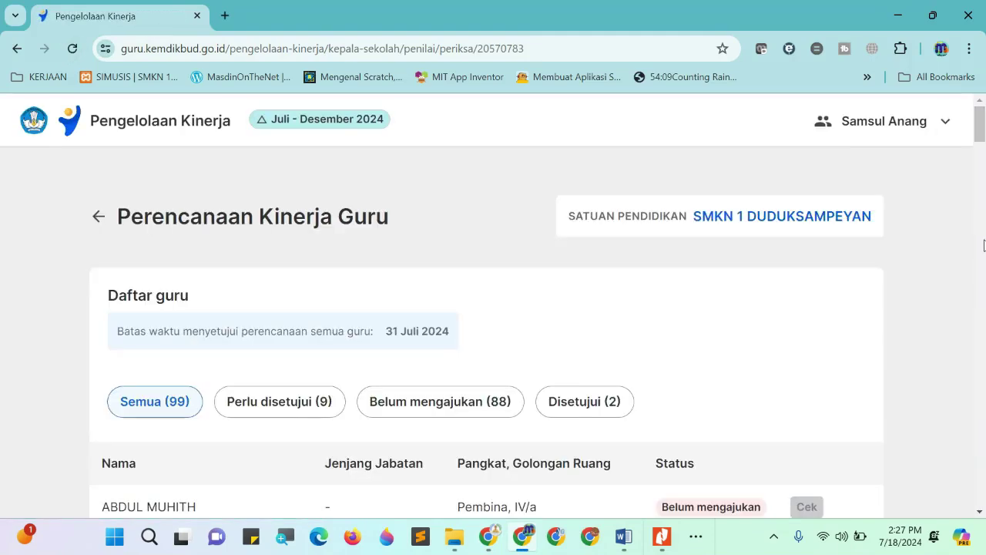
left_click_drag(983, 136, 983, 240)
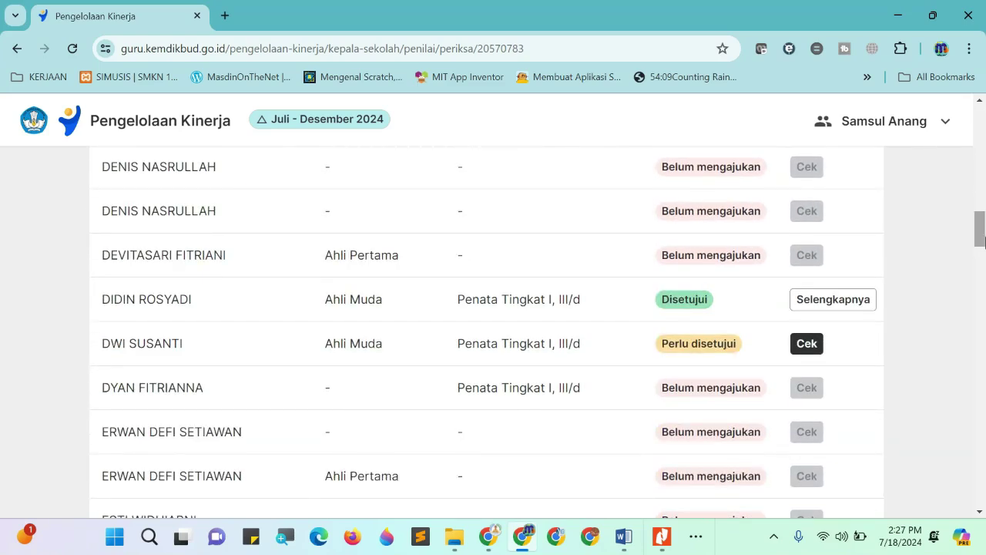
Open the full details of the agreed teacher's approved plan, then return through the Daftar guru to the Sebagai Pejabat Penilai Kinerja page.
left_click(811, 305)
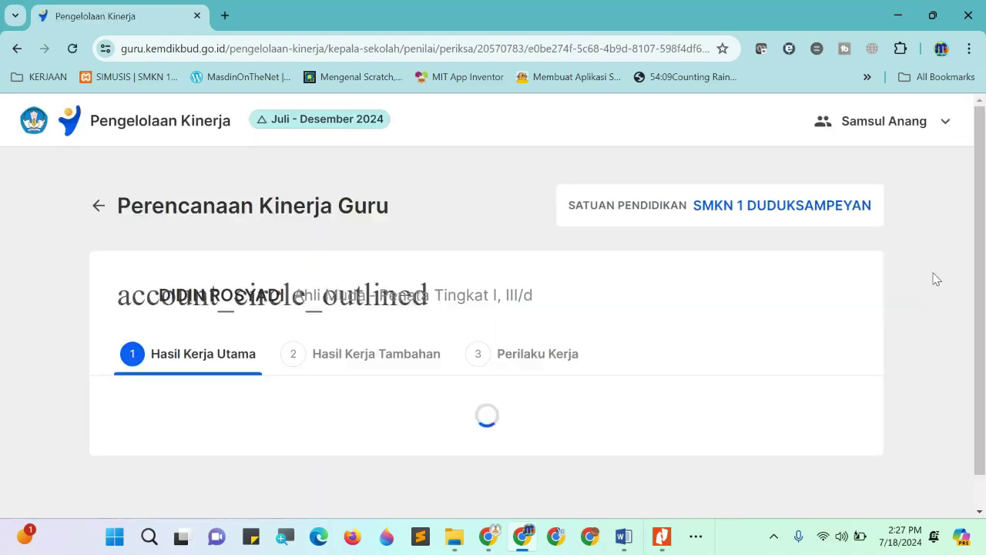
left_click_drag(980, 147, 960, 120)
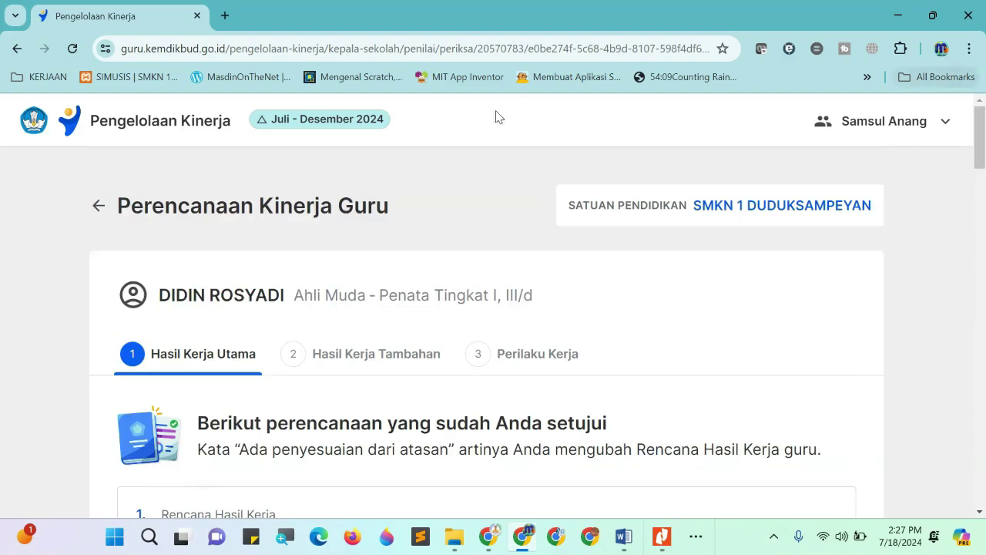
left_click(100, 208)
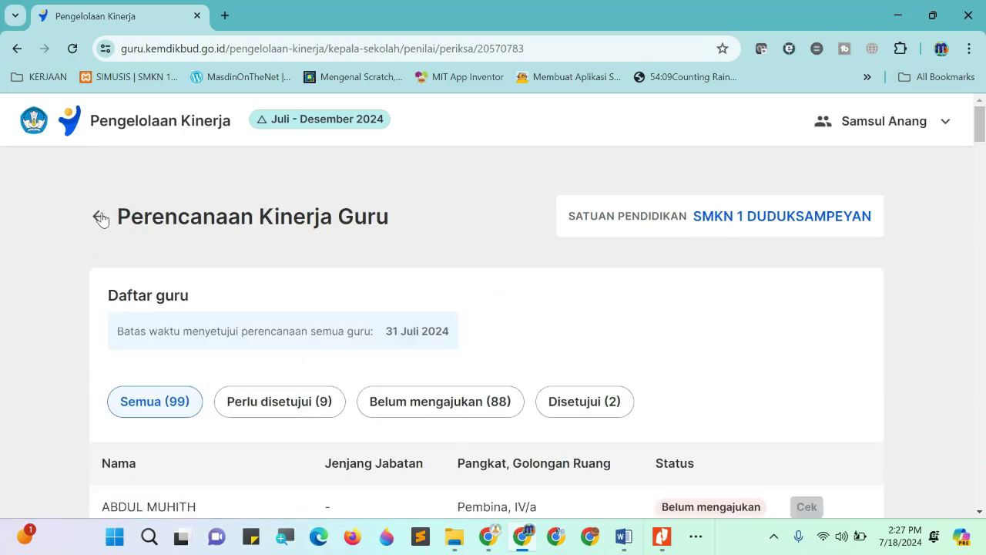
left_click(99, 216)
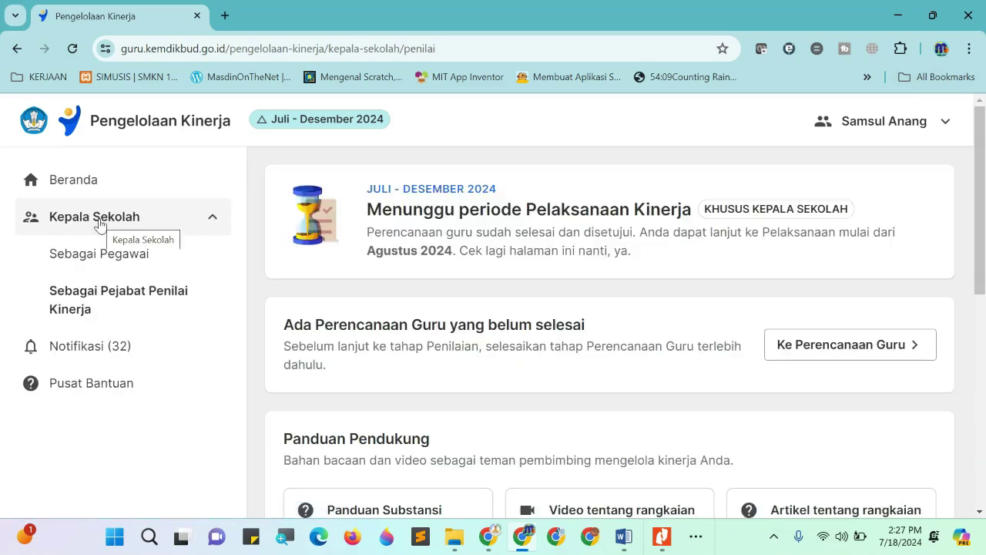
Reload the principal's Beranda page and open Sebagai Pejabat Penilai Kinerja under Kepala Sekolah again.
left_click(61, 187)
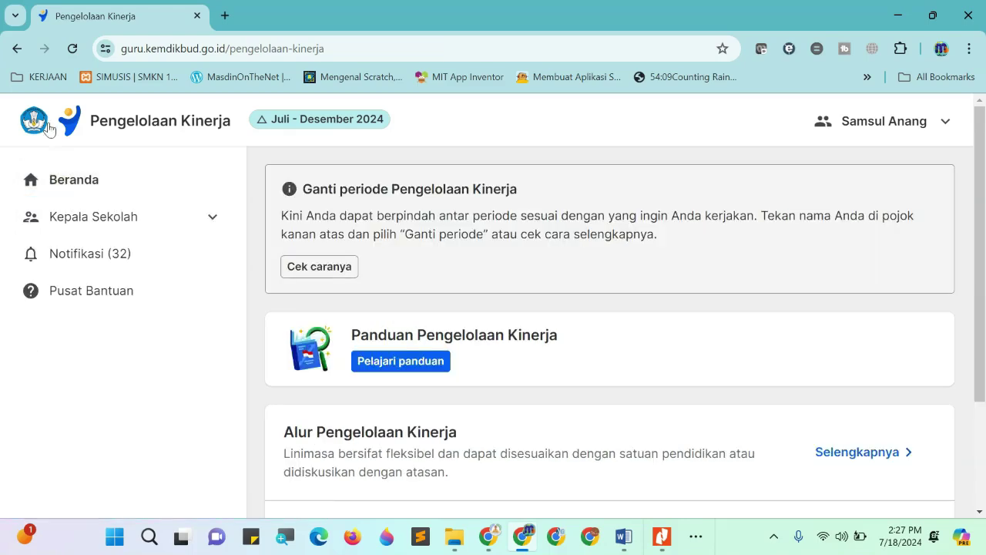
left_click(72, 48)
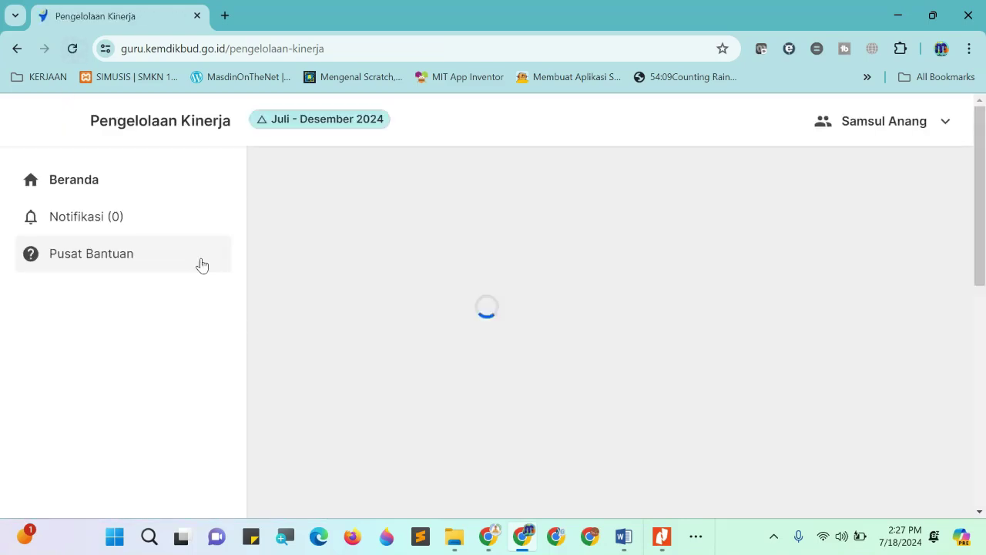
left_click(165, 224)
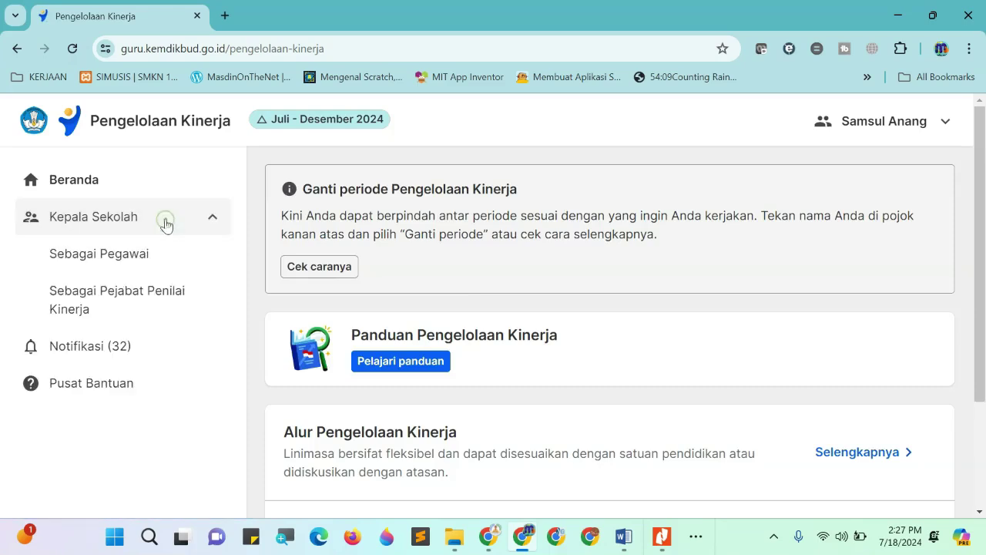
left_click(151, 298)
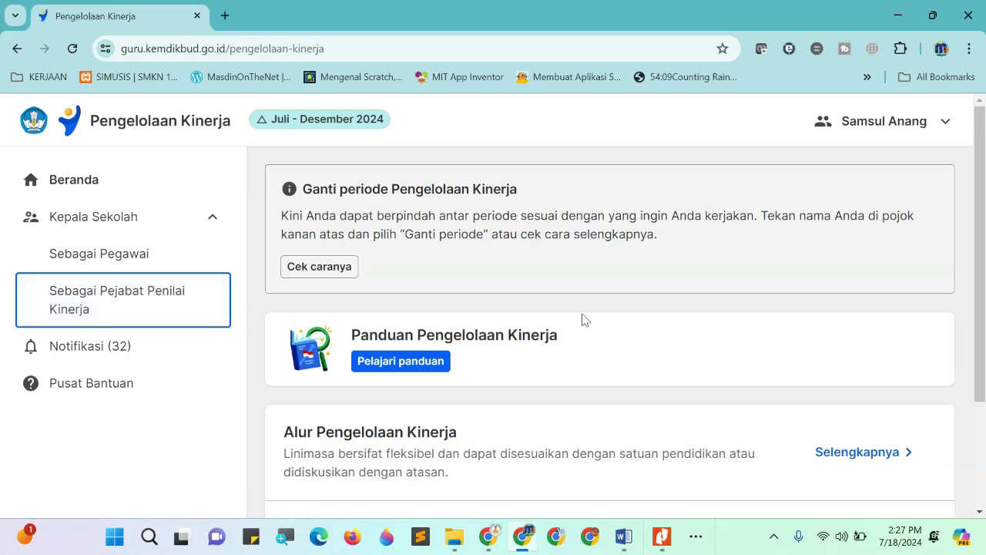
mouse_move(984, 337)
left_mouse_down()
mouse_move(985, 390)
mouse_move(984, 352)
left_mouse_up()
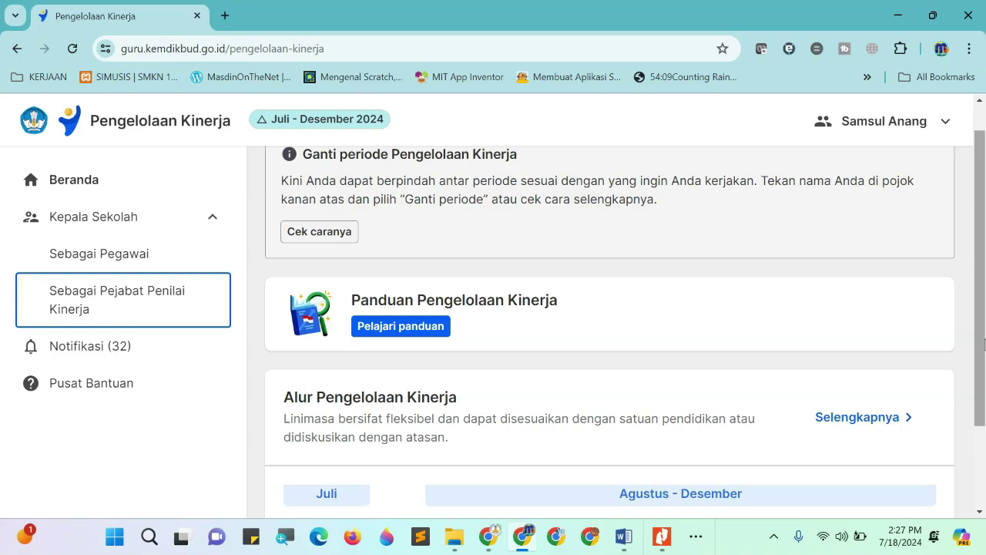
left_click_drag(983, 345, 983, 321)
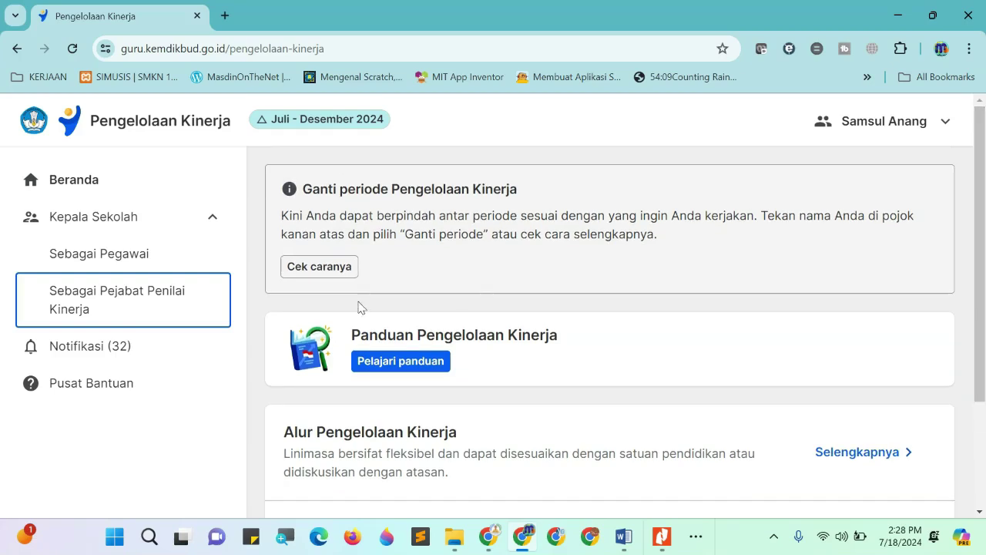
left_click(116, 316)
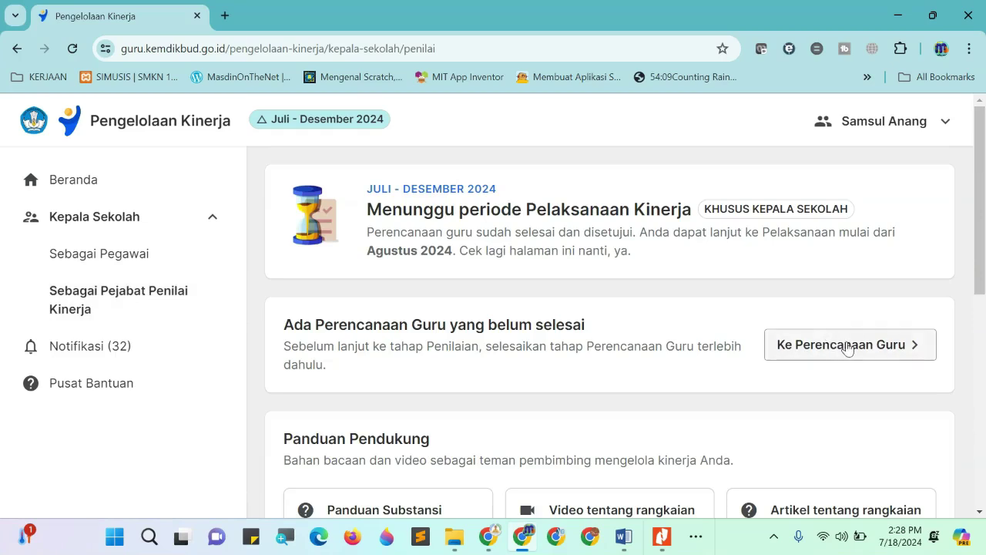
Open Perencanaan Guru for SMKN 1 DUDUKSAMPEYAN and filter the Daftar guru by Disetujui to check the teachers' statuses.
mouse_move(983, 206)
left_mouse_down()
mouse_move(983, 331)
mouse_move(983, 207)
left_mouse_up()
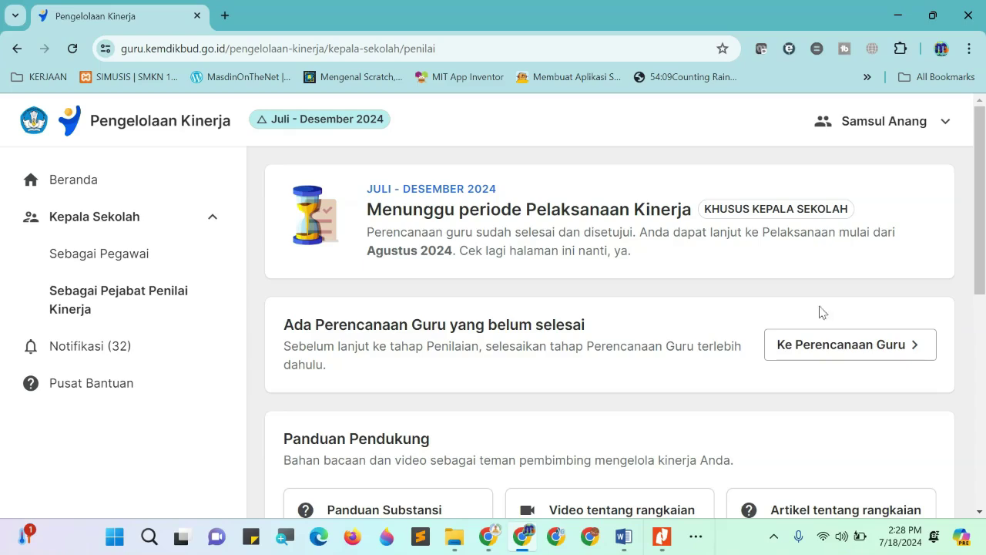
left_click(827, 346)
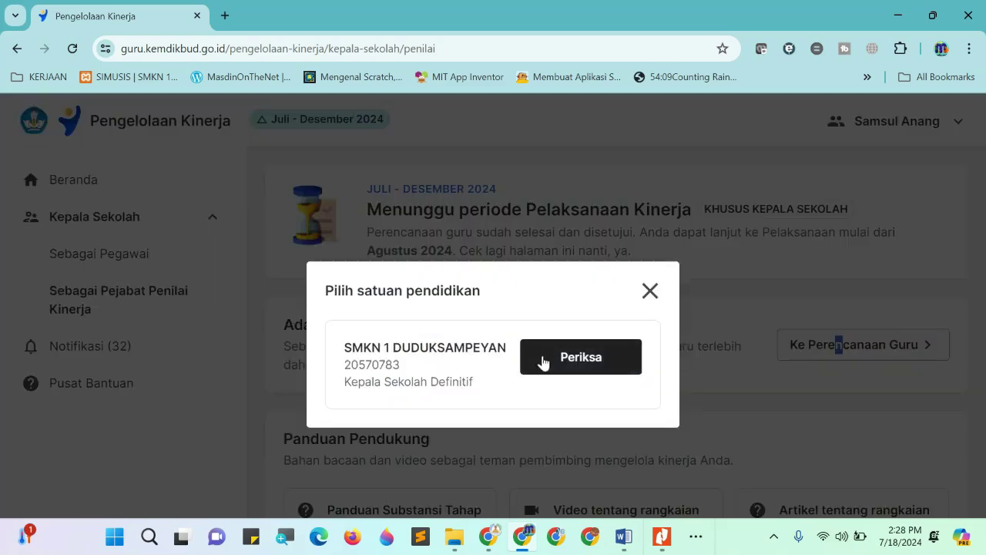
left_click(568, 357)
left_click(566, 354)
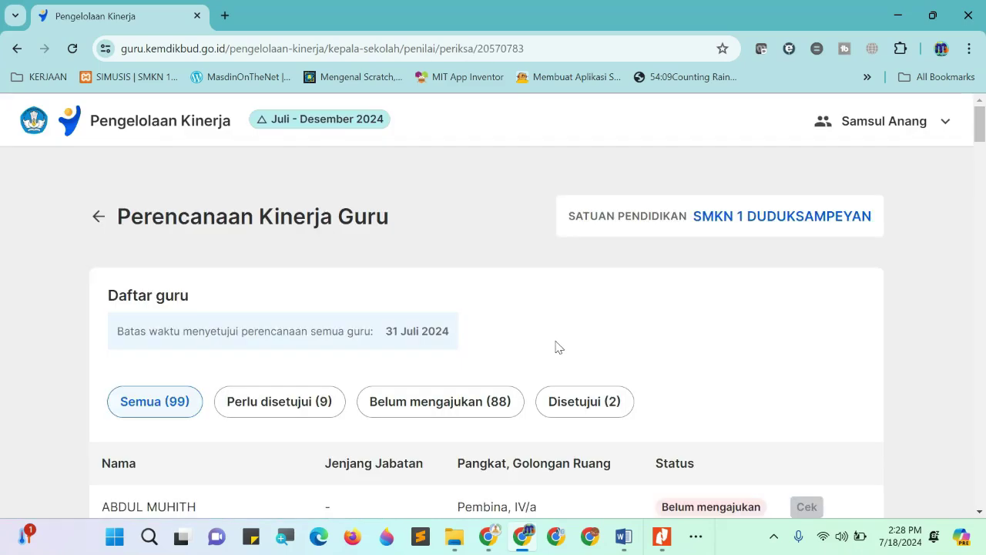
left_click(585, 399)
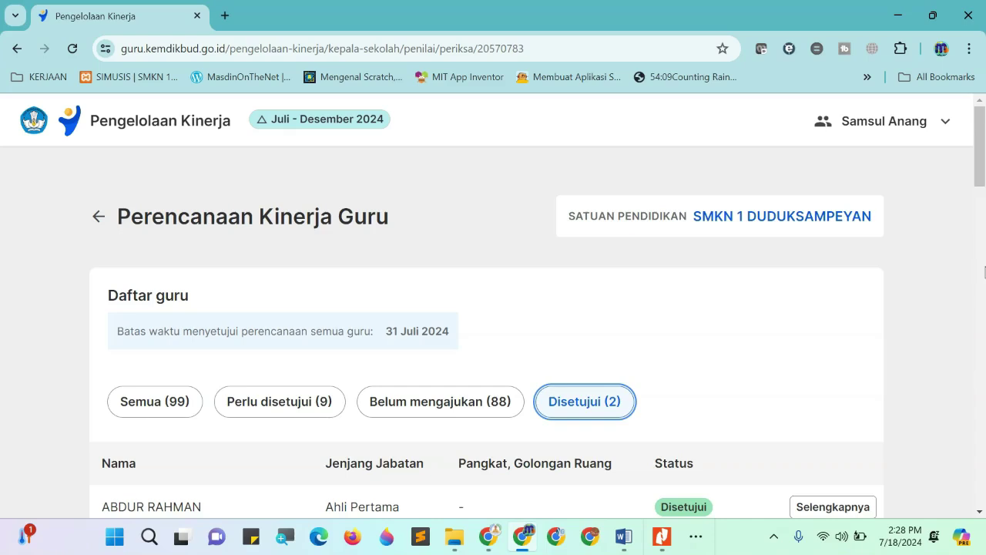
left_click_drag(983, 172, 984, 241)
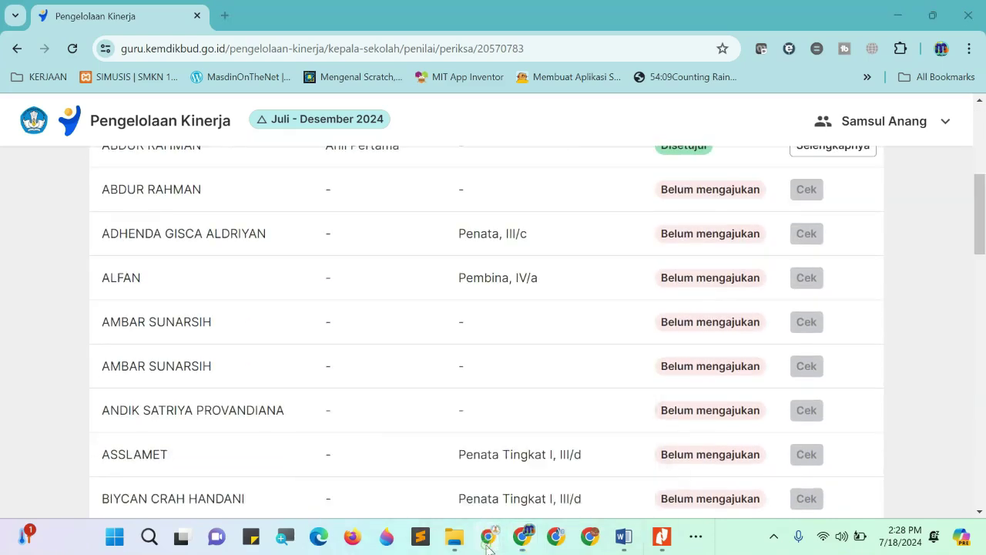
Switch to the teacher's account, reload the Sebagai Pegawai page and review the plan status and Alur Pengelolaan Kinerja timeline.
mouse_move(492, 537)
left_click(427, 485)
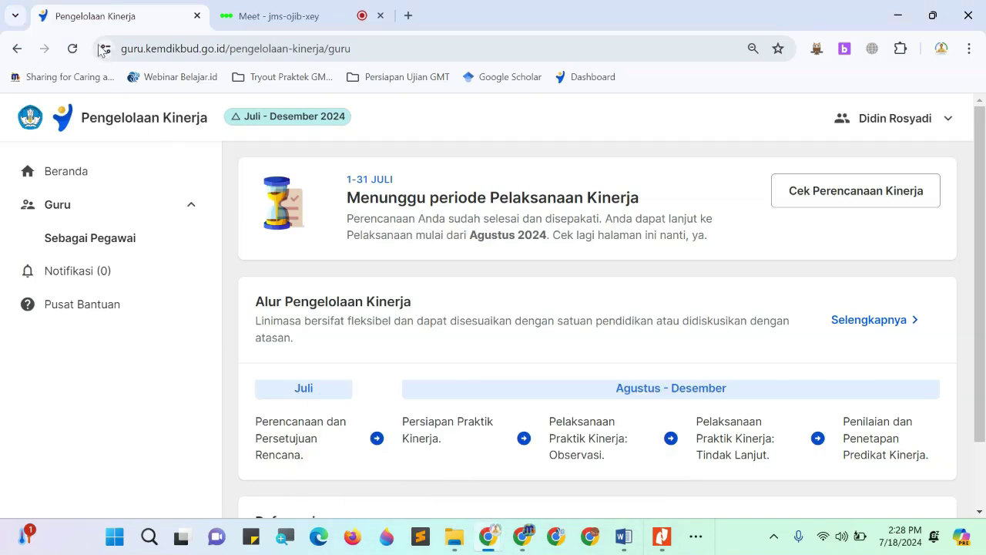
left_click(73, 49)
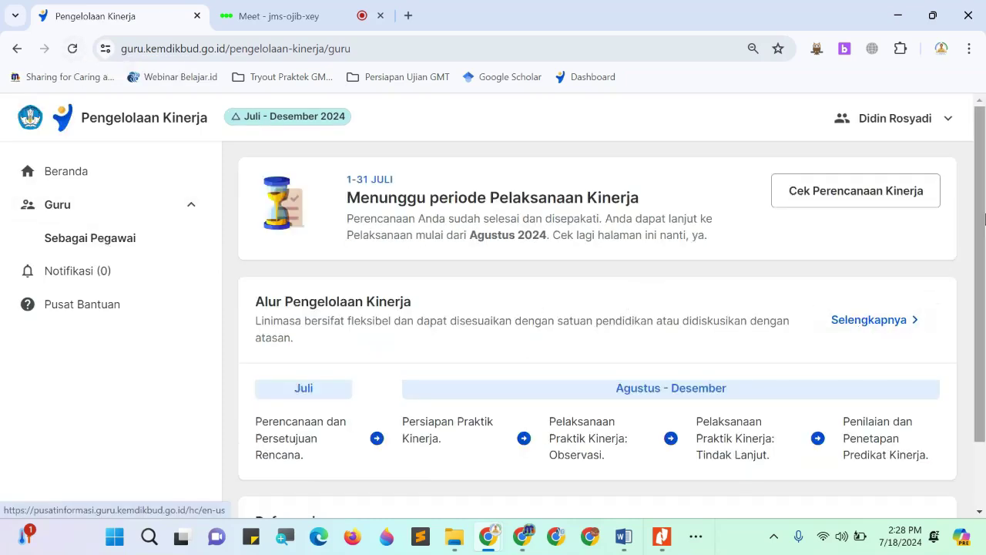
left_click_drag(980, 219, 980, 328)
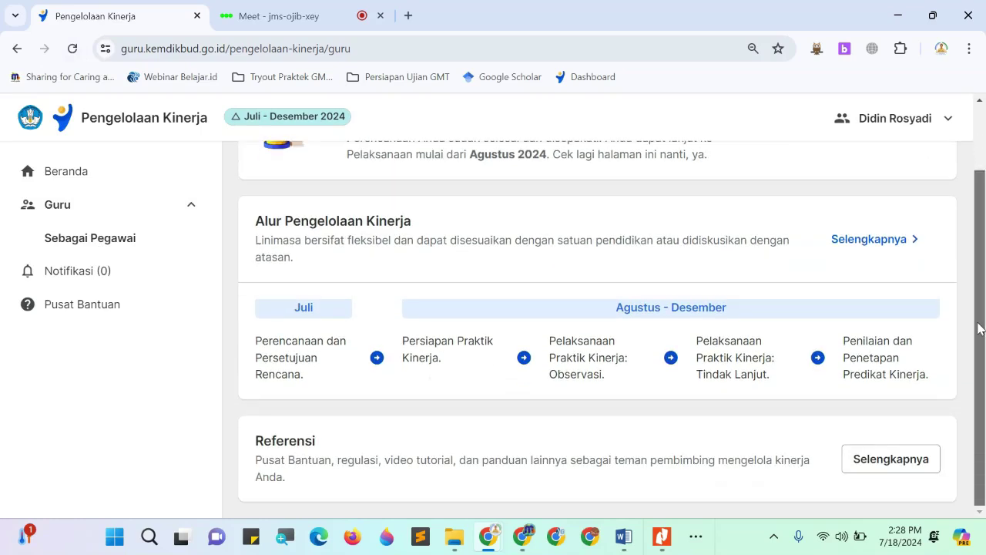
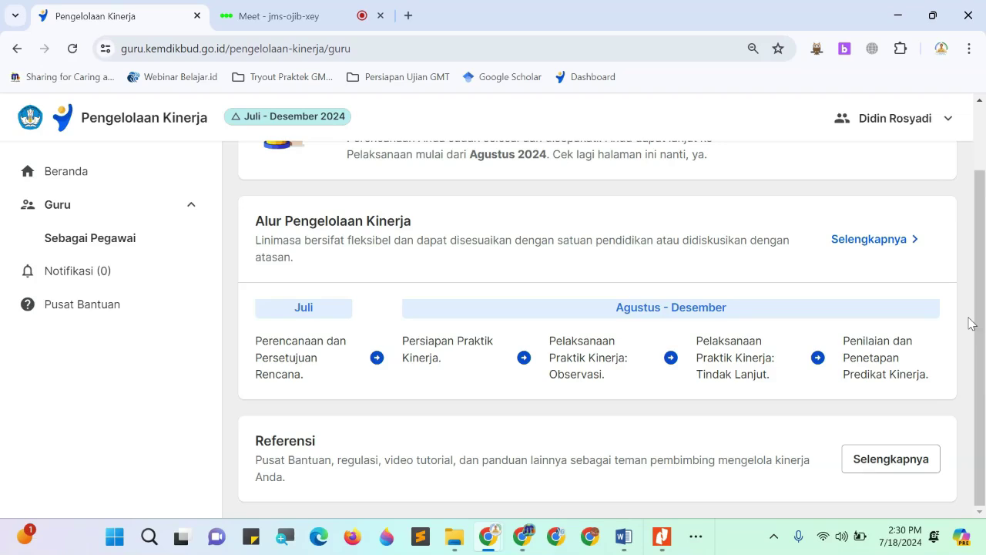
left_click_drag(976, 297, 977, 245)
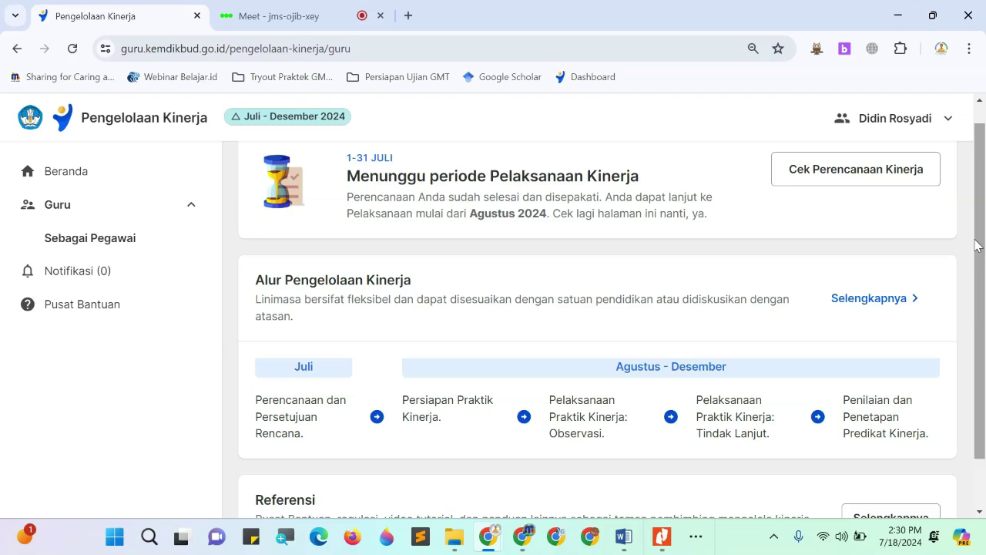
Check the open browser windows and switch to the Google Meet webinar.
mouse_move(661, 539)
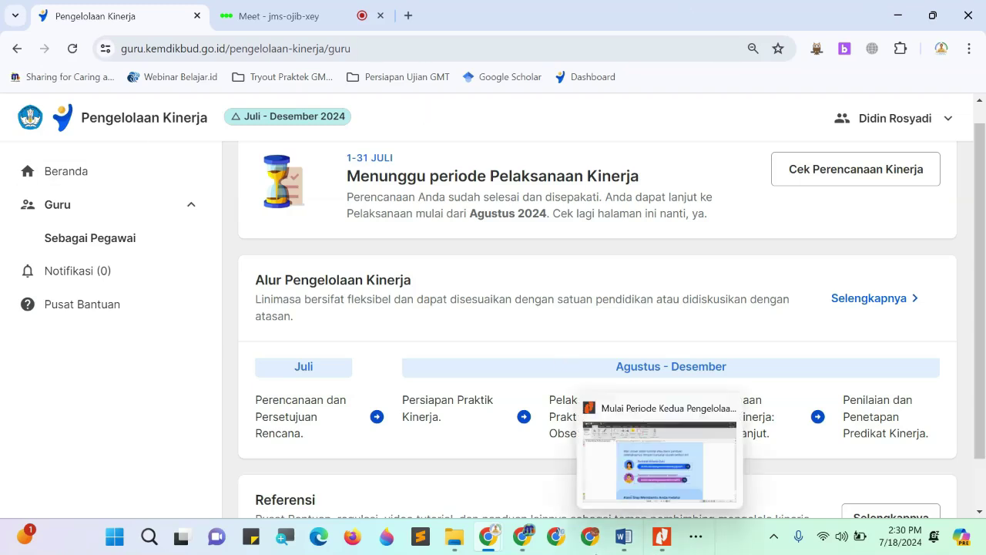
mouse_move(489, 537)
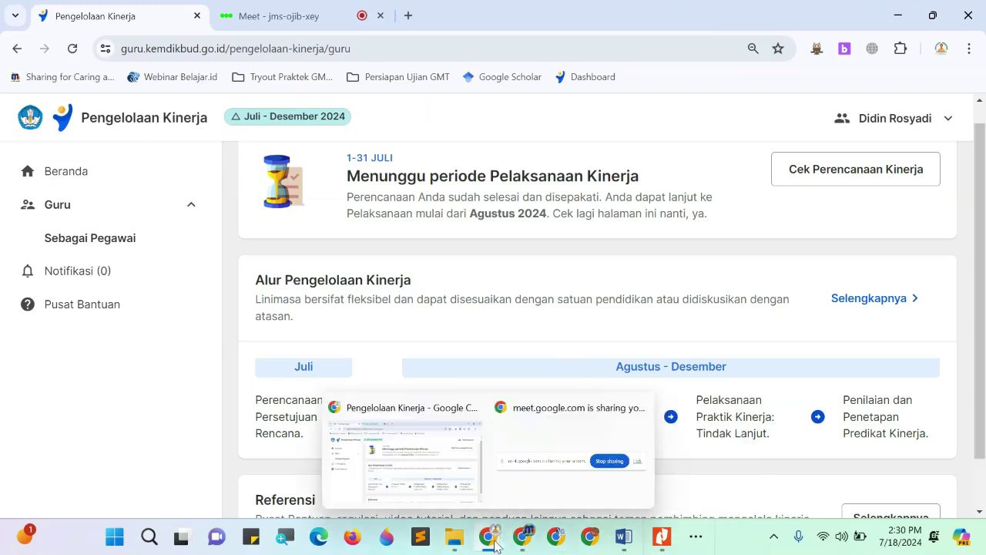
left_click(553, 480)
left_click(572, 498)
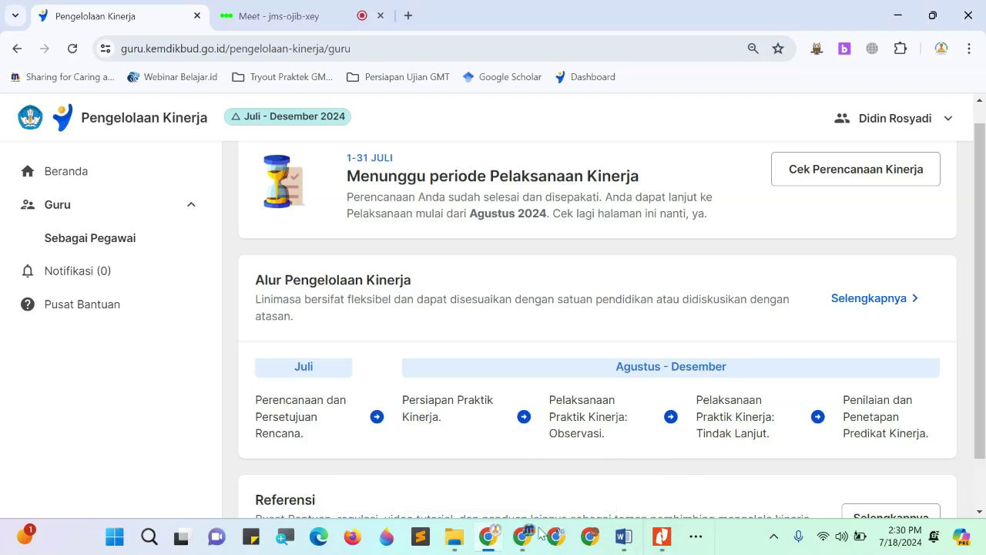
left_click(354, 14)
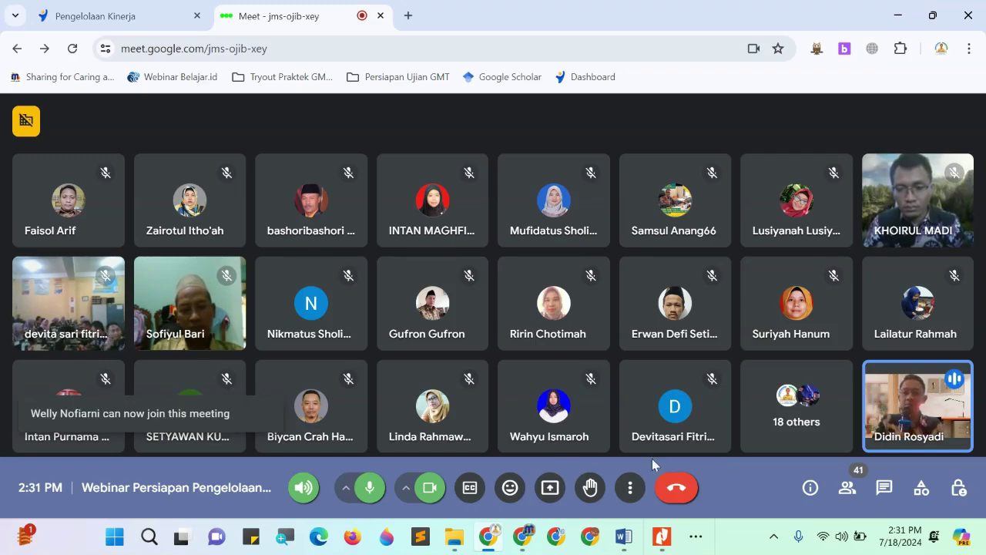
Pin the video tile of the participant wearing a white cap for everyone in the meeting.
mouse_move(189, 323)
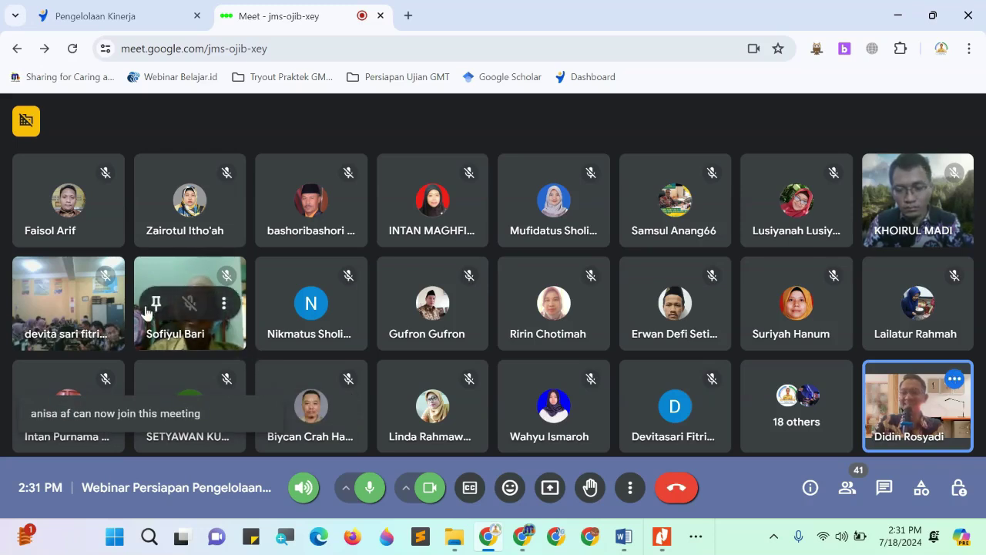
left_click(155, 306)
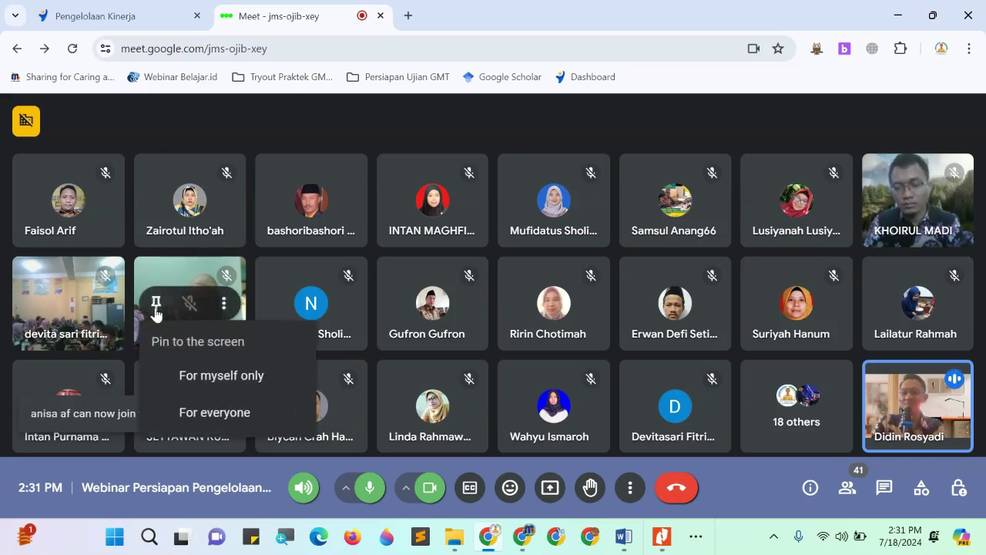
left_click(214, 413)
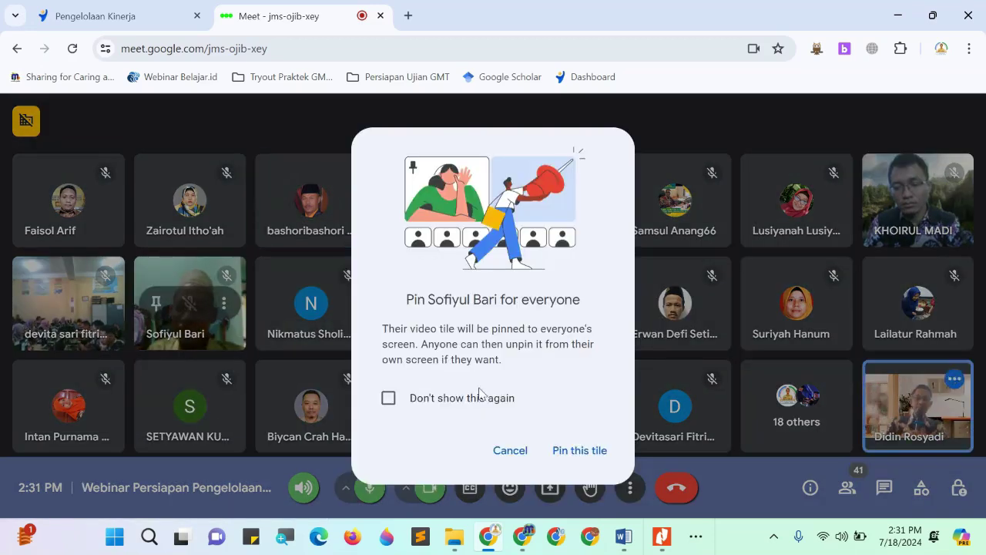
left_click(578, 453)
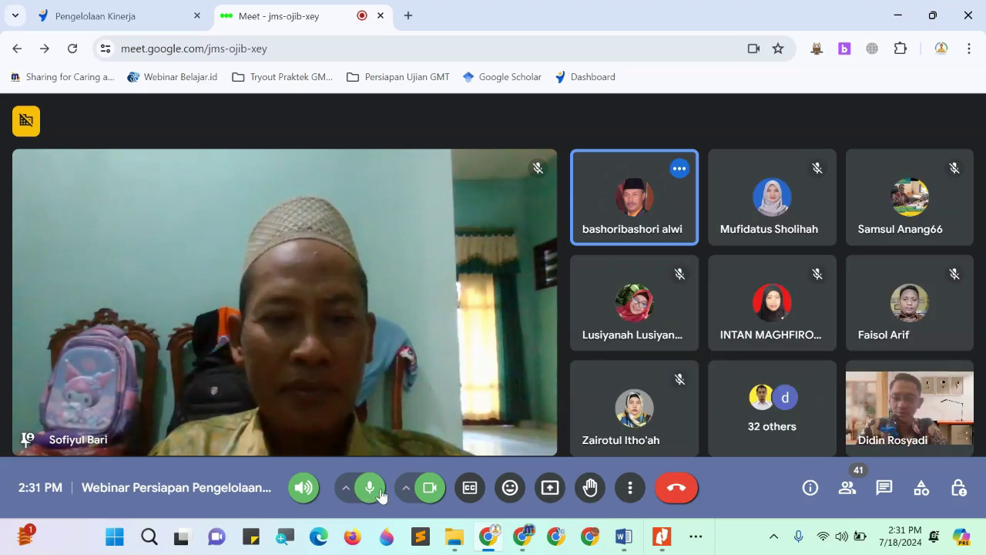
Mute the own microphone and unpin the pinned participant's tile for everyone.
left_click(374, 493)
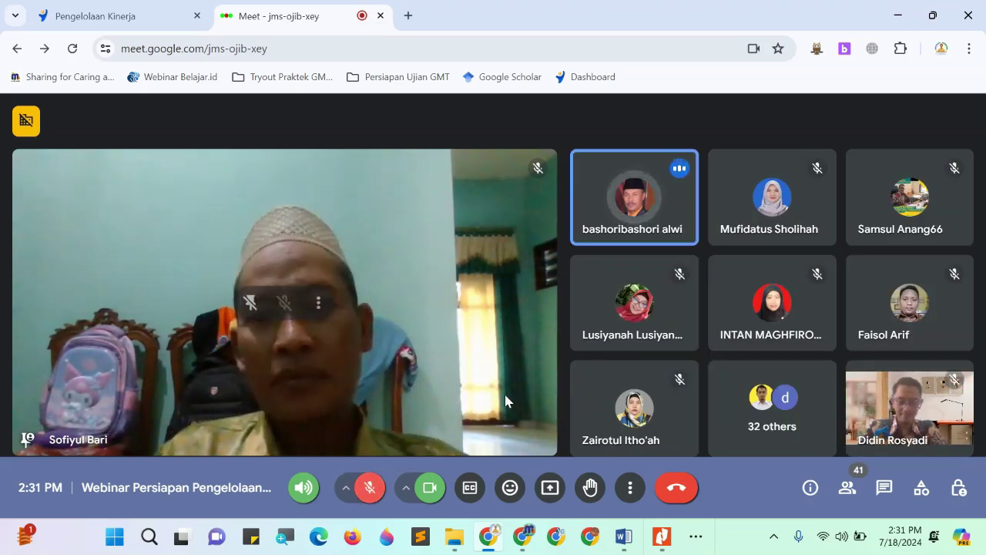
left_click(254, 311)
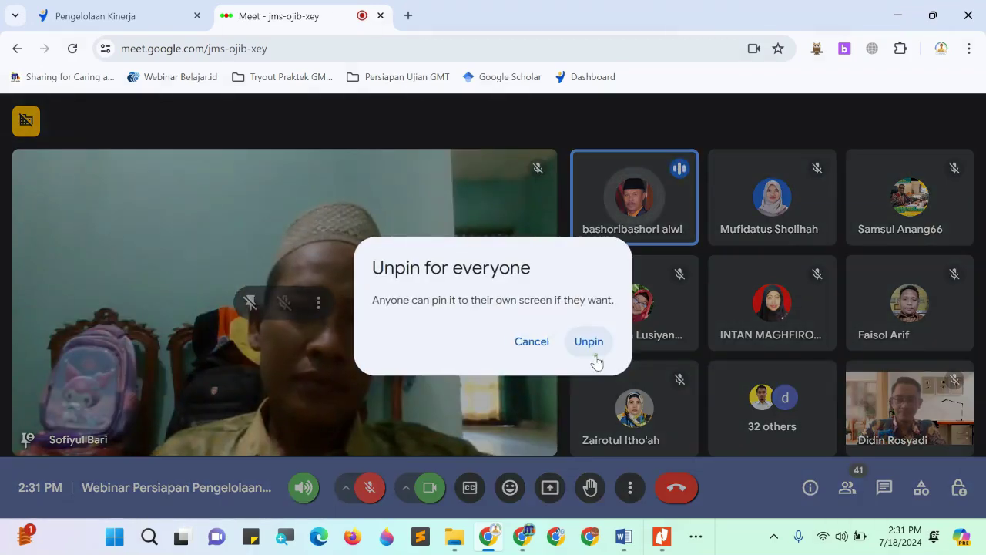
left_click(590, 354)
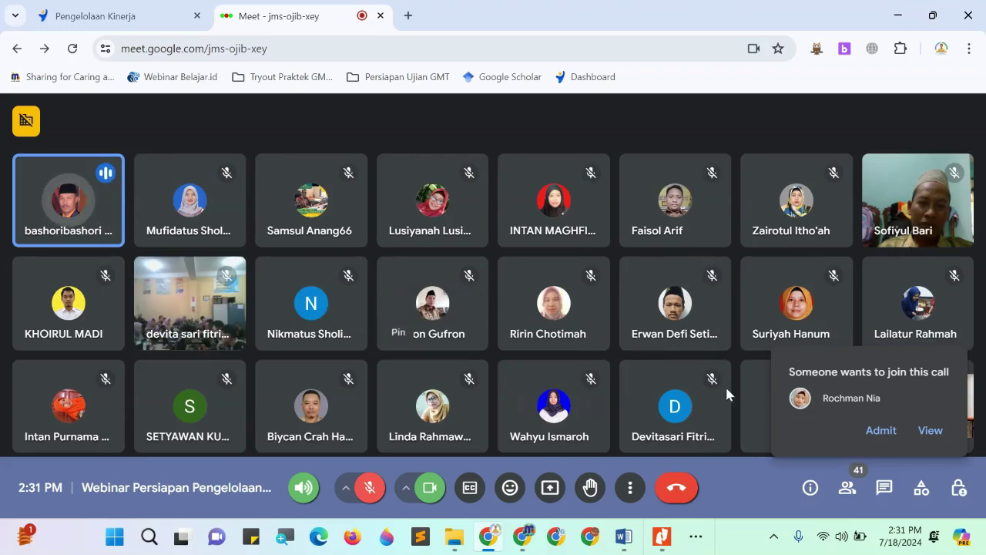
Admit the people waiting to join the call, including everyone in the waiting list, and close the participant list.
left_click(881, 430)
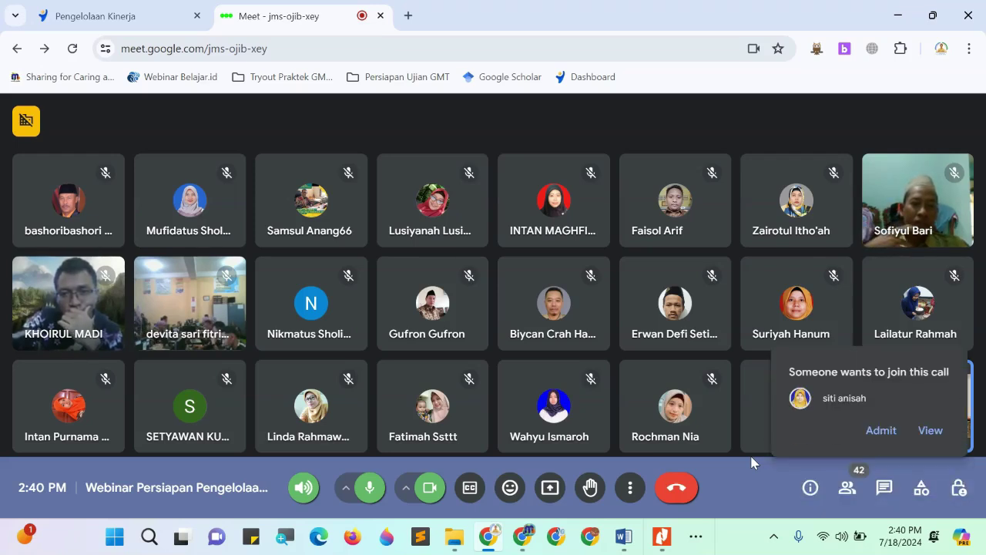
left_click(930, 433)
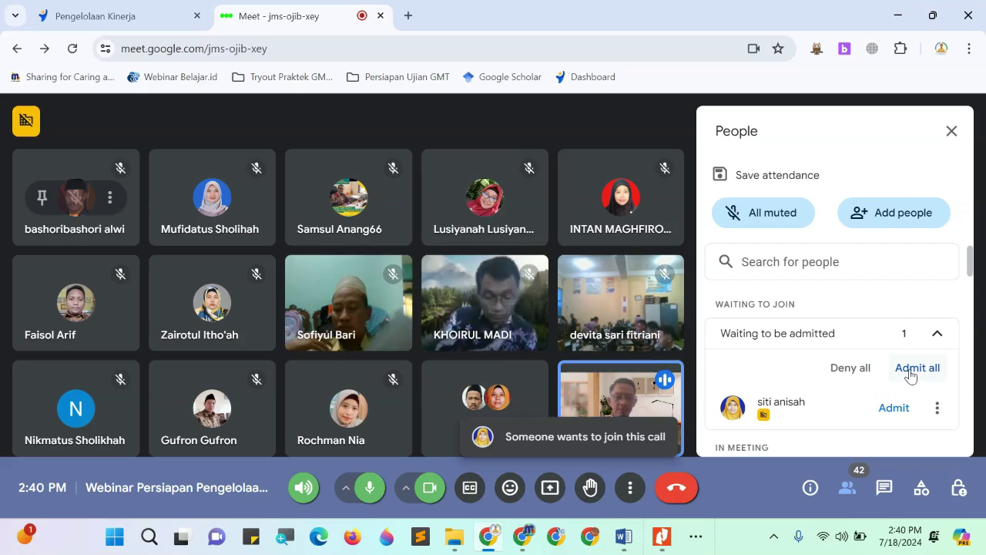
left_click(911, 371)
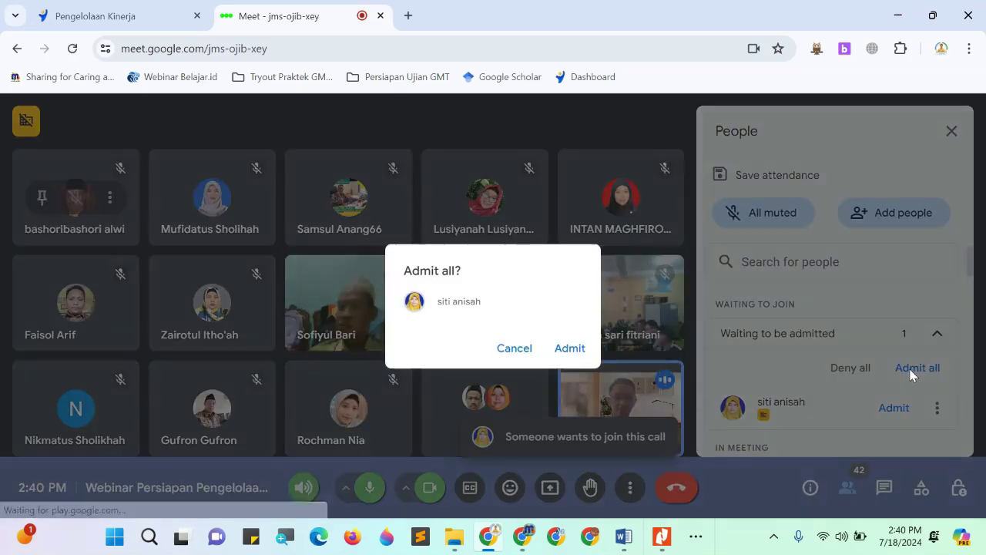
left_click(569, 349)
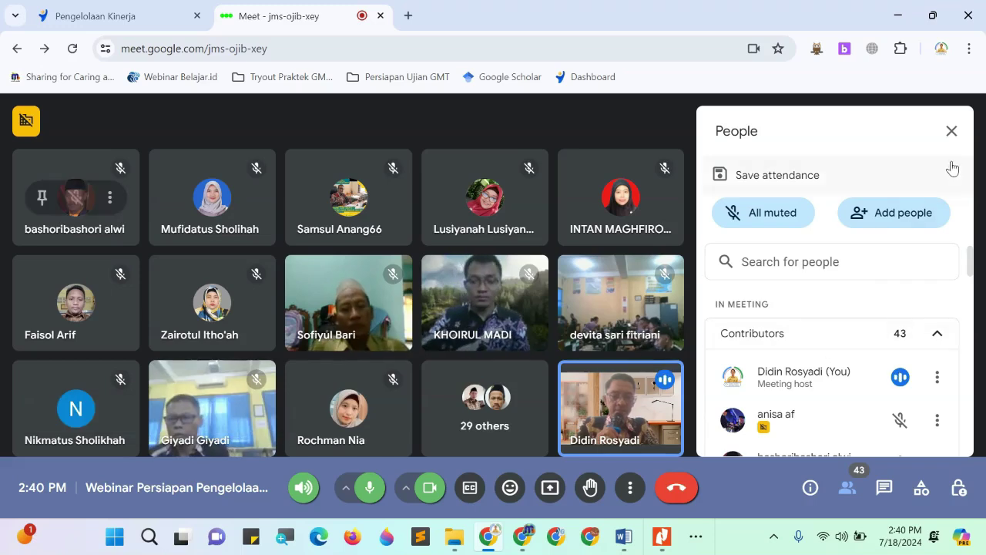
left_click(949, 132)
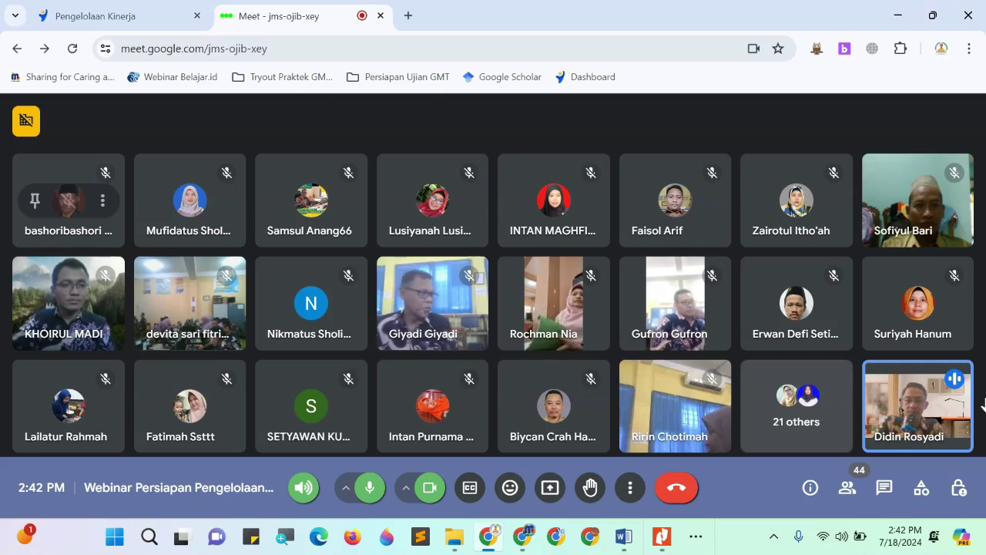
Check the in-call messages and open the guru.kemdikbud.go.id home page in a new browser tab.
left_click(884, 488)
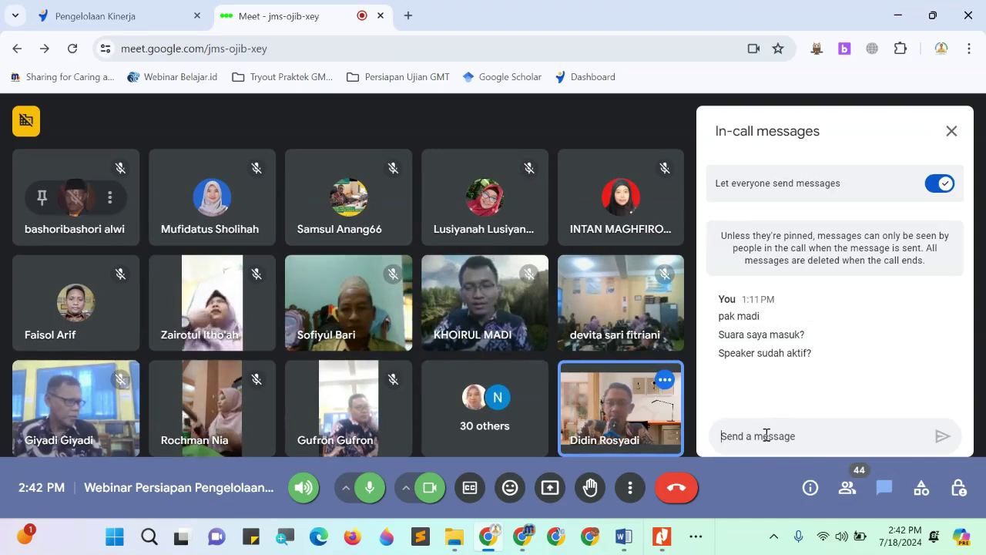
left_click(952, 132)
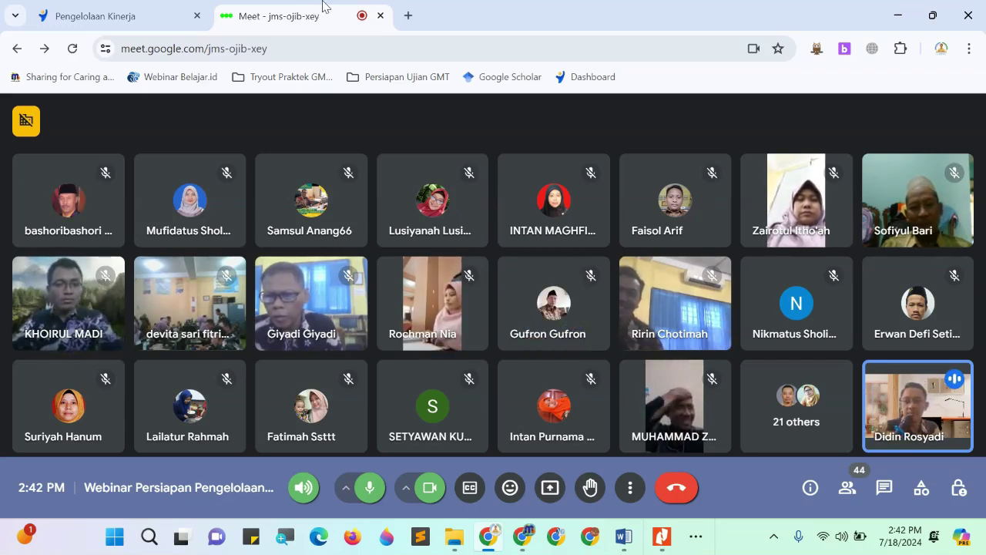
left_click(408, 17)
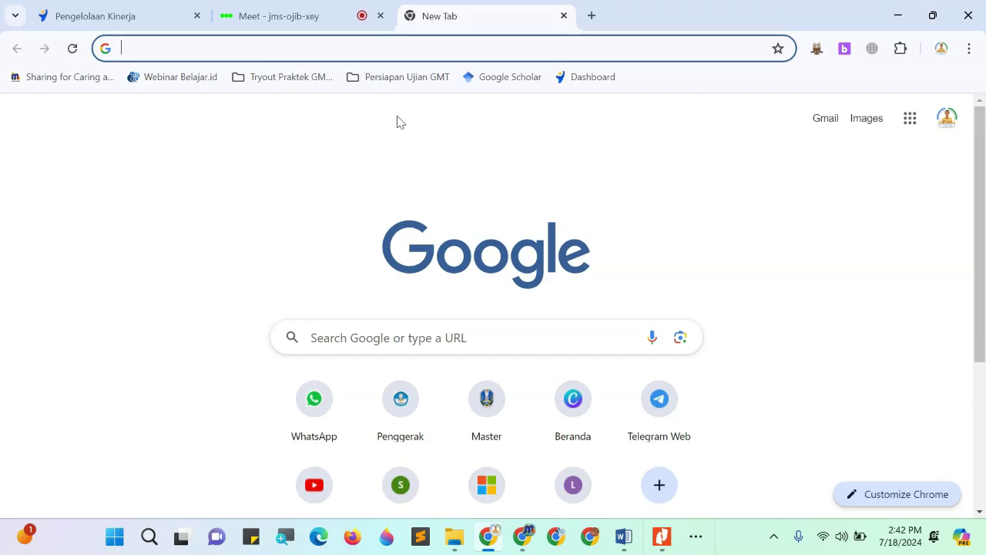
type("GURU")
key("Return")
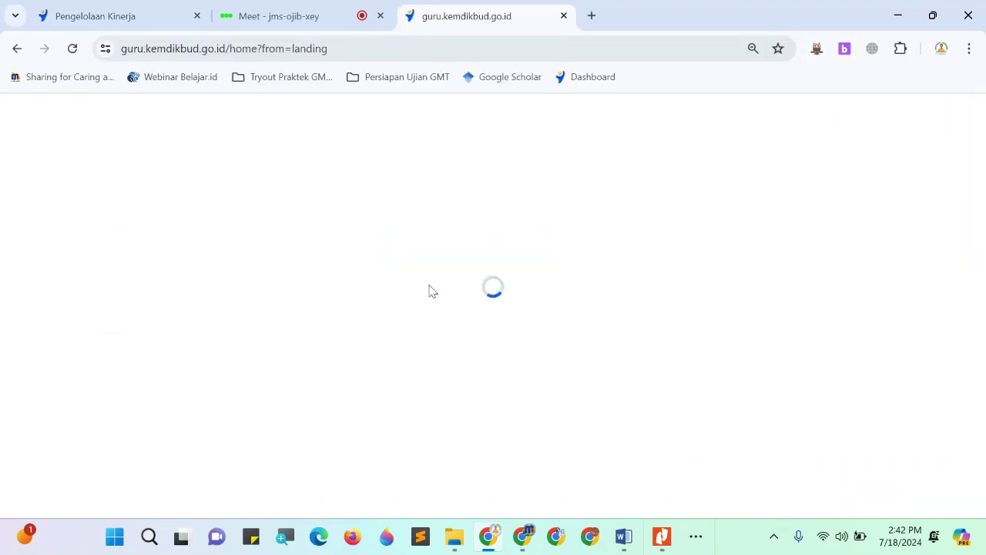
left_click(304, 22)
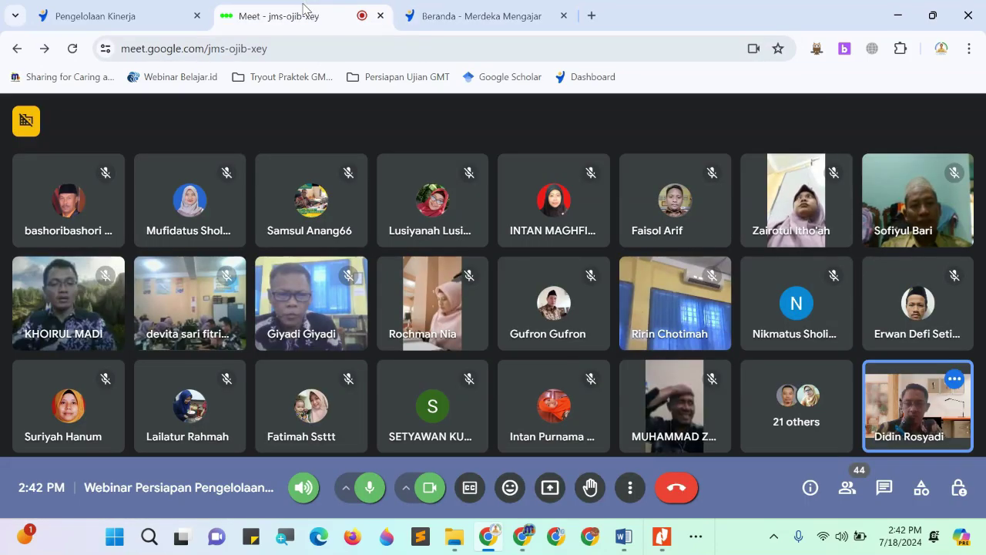
left_click(452, 20)
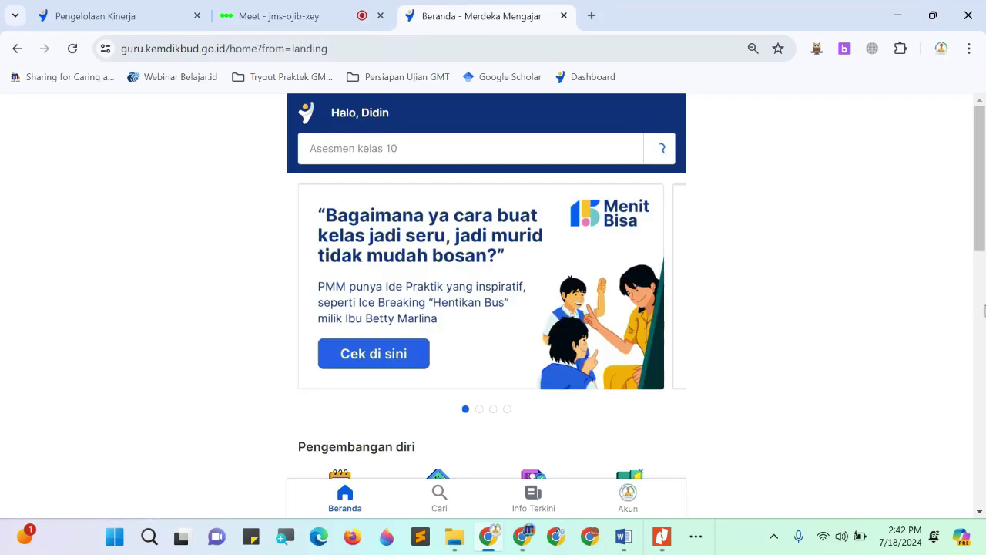
Open the KOMUNITAS SKANDUSA MERDEKA BELAJAR detail page from Komunitas and expand its full description.
scroll(983, 310, "down", 3)
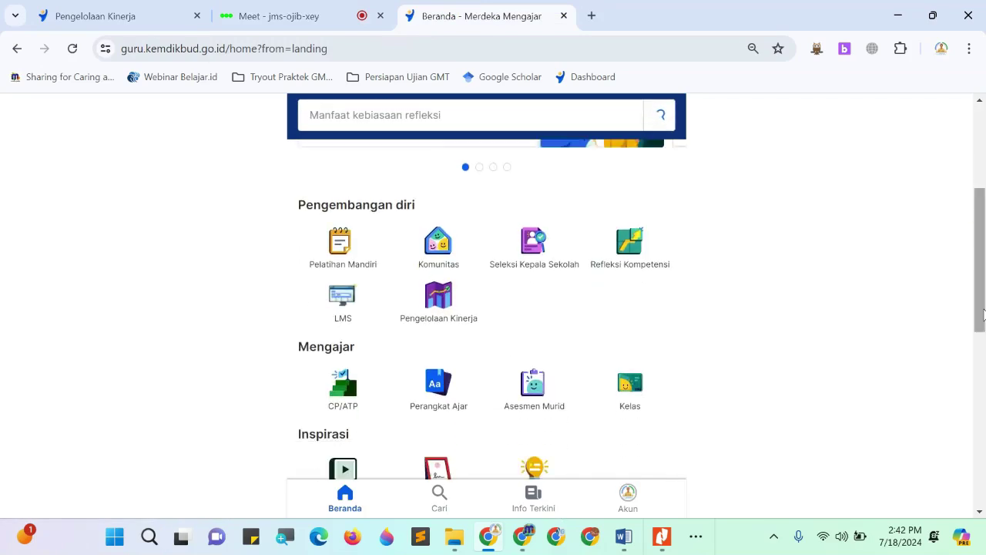
left_click(439, 245)
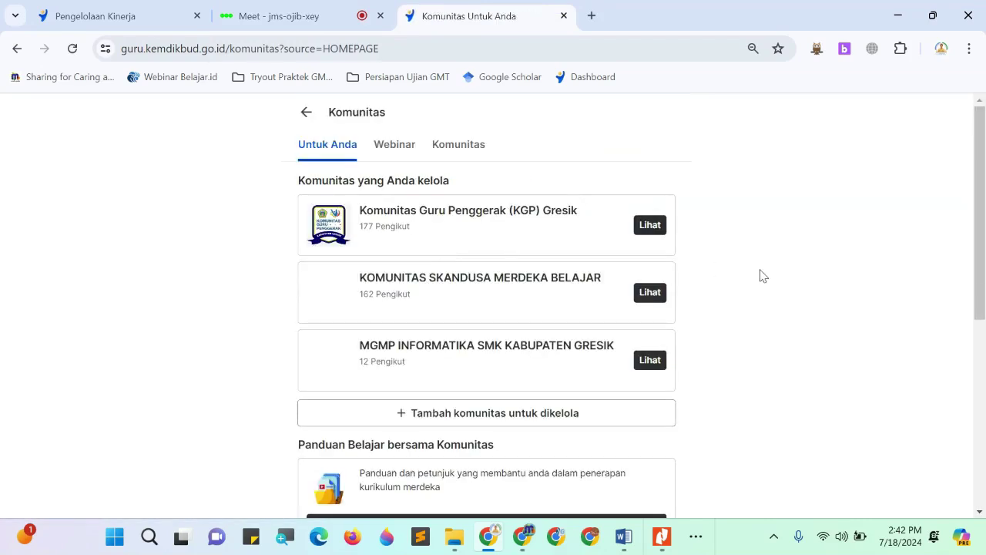
left_click(514, 294)
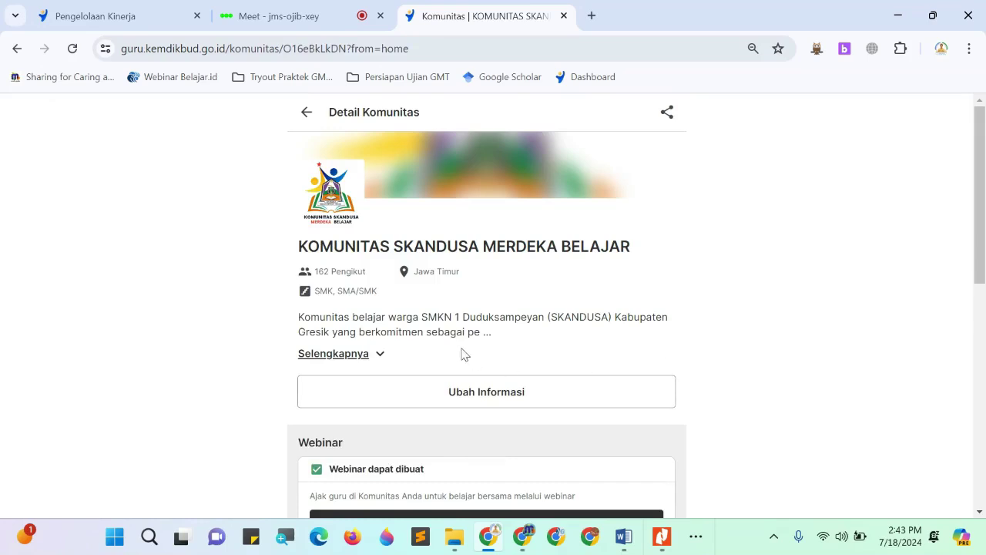
left_click(382, 359)
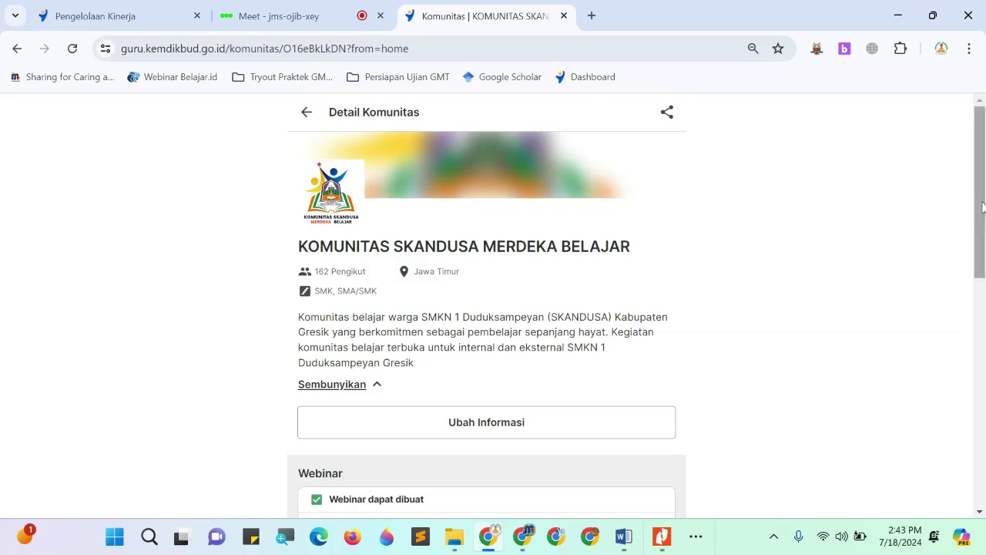
Open the community's WhatsApp group invite, follow it through to WhatsApp Web, and return to the Google Meet webinar.
left_click_drag(982, 207, 984, 394)
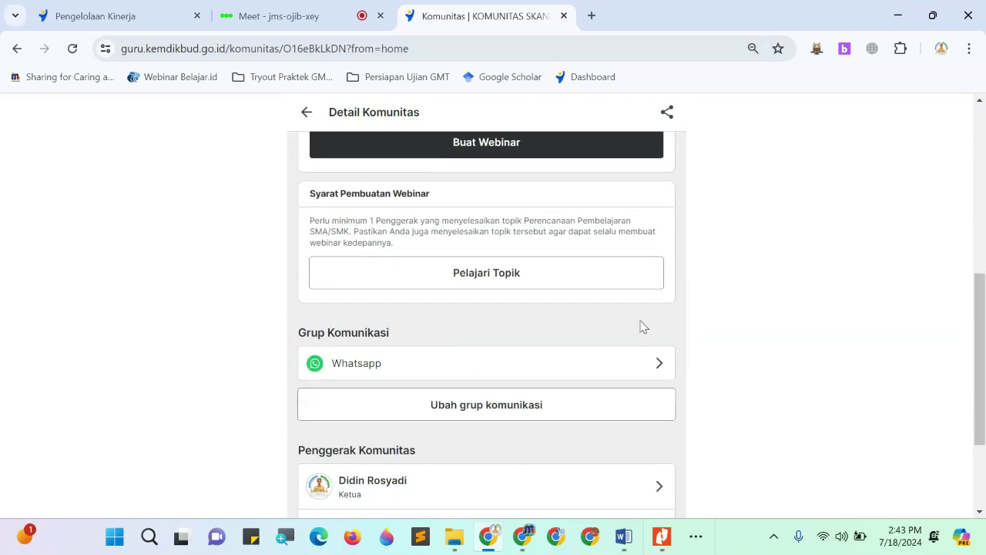
left_click(661, 366)
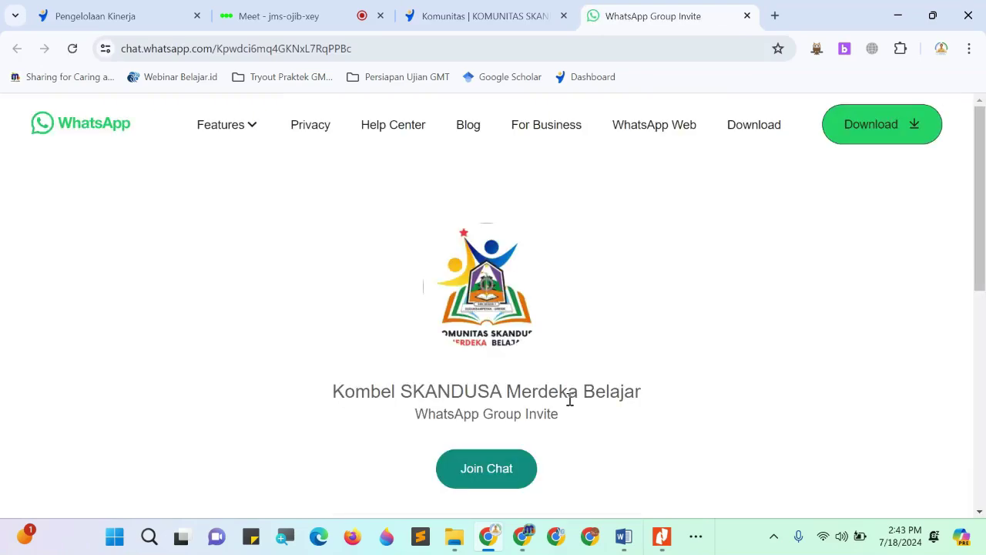
left_click(487, 476)
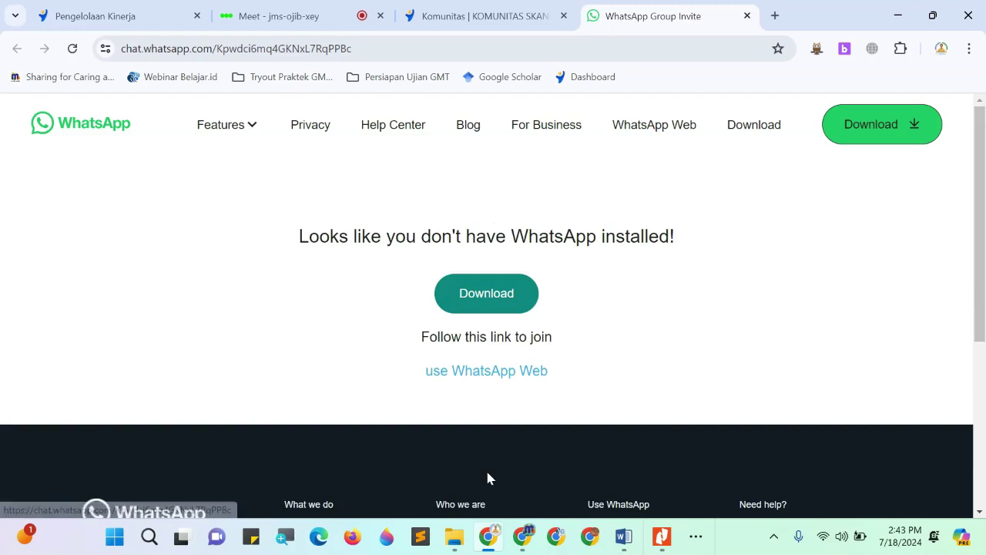
left_click(490, 373)
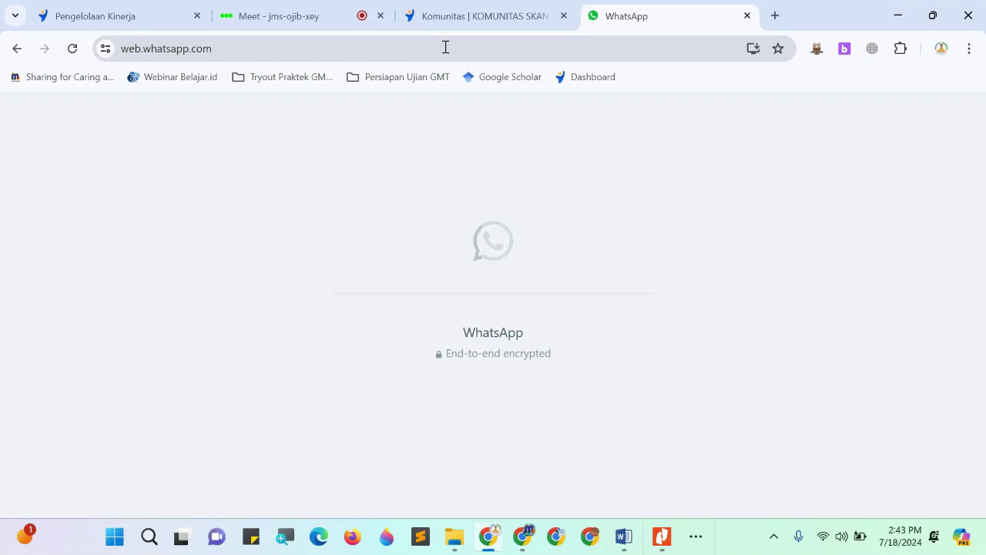
left_click(306, 12)
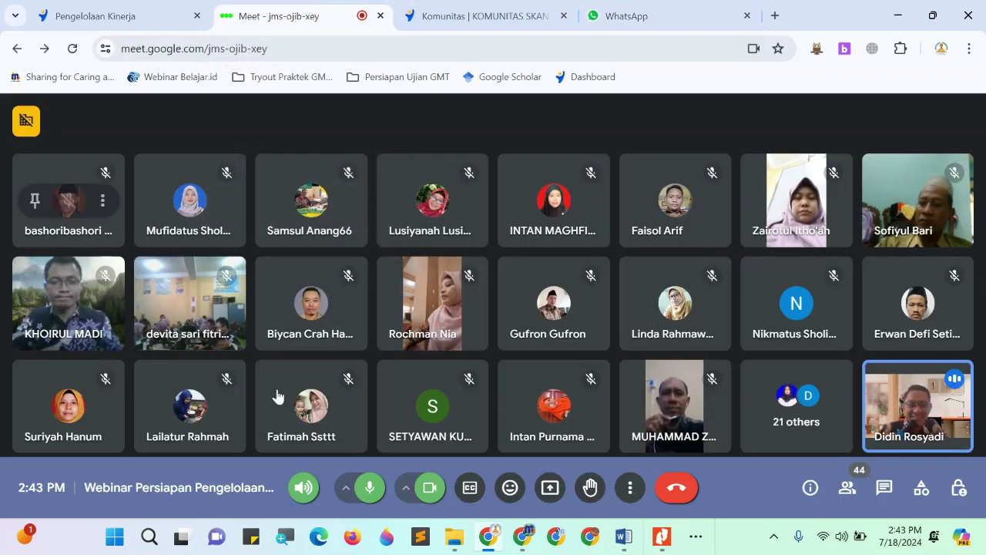